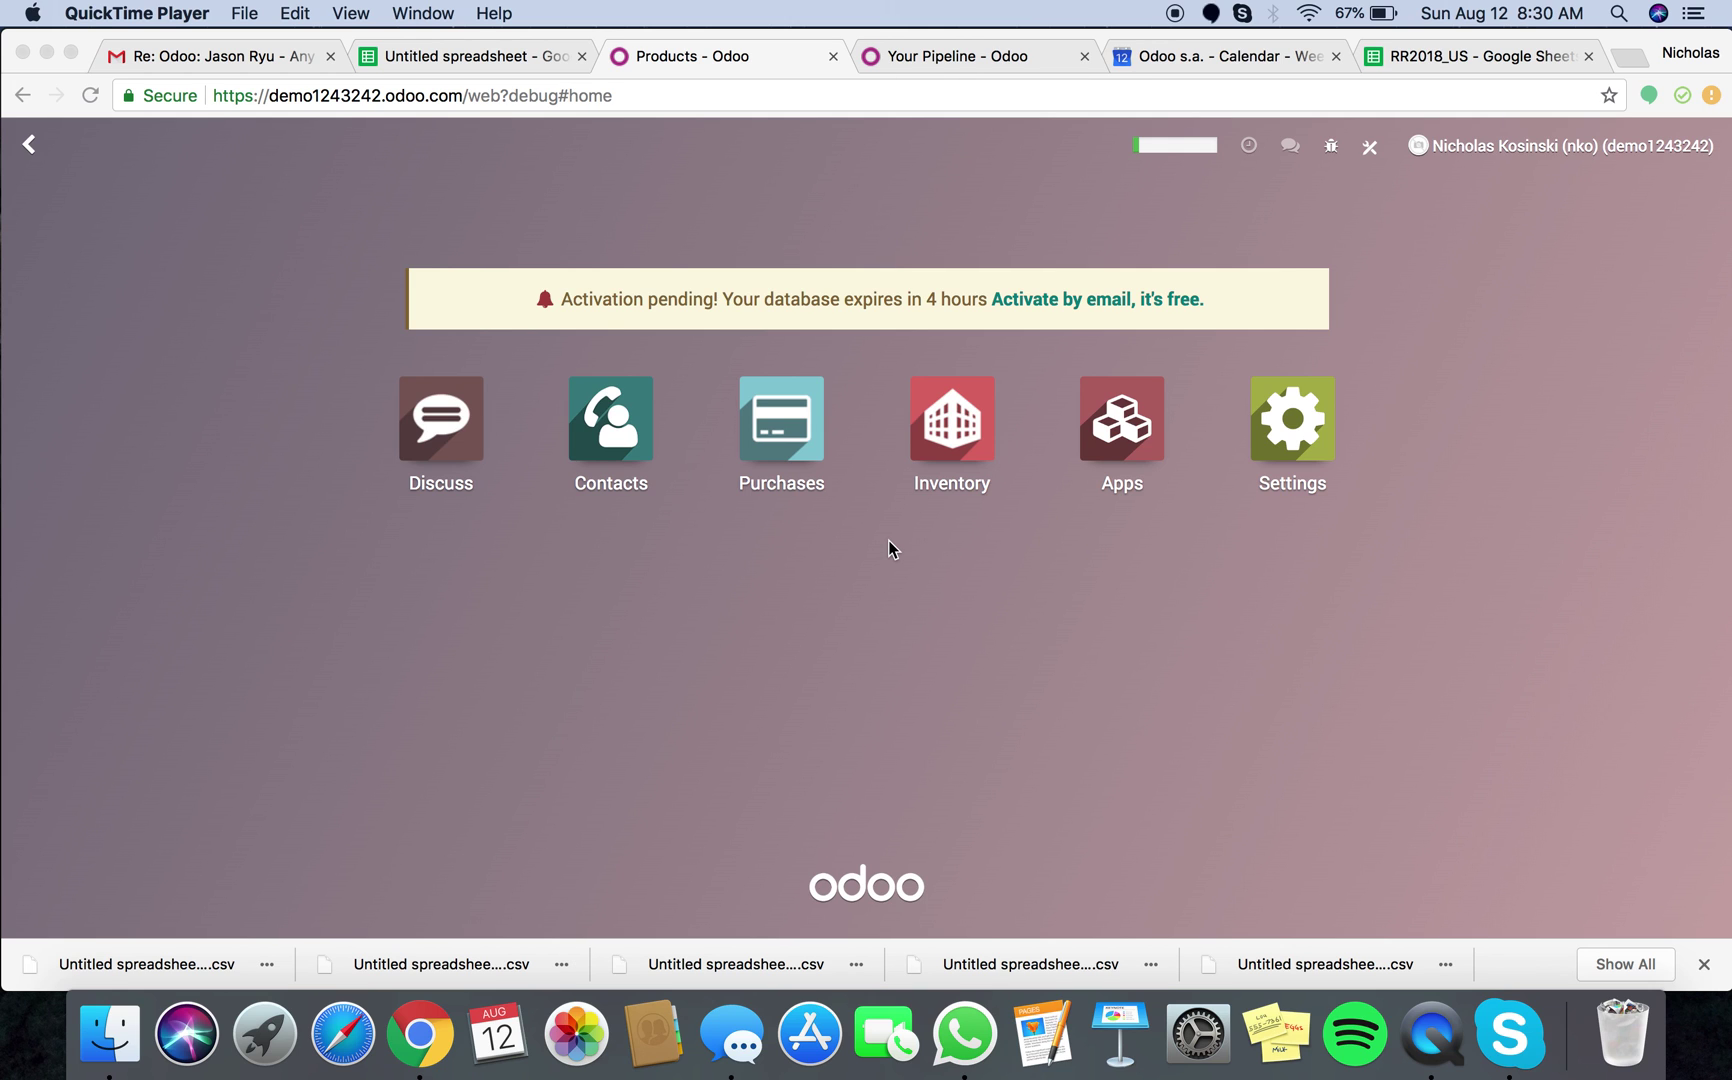
Review the import spreadsheet's name, type and responsible column headers
{"action": "left_click", "coordinate": [70, 52]}
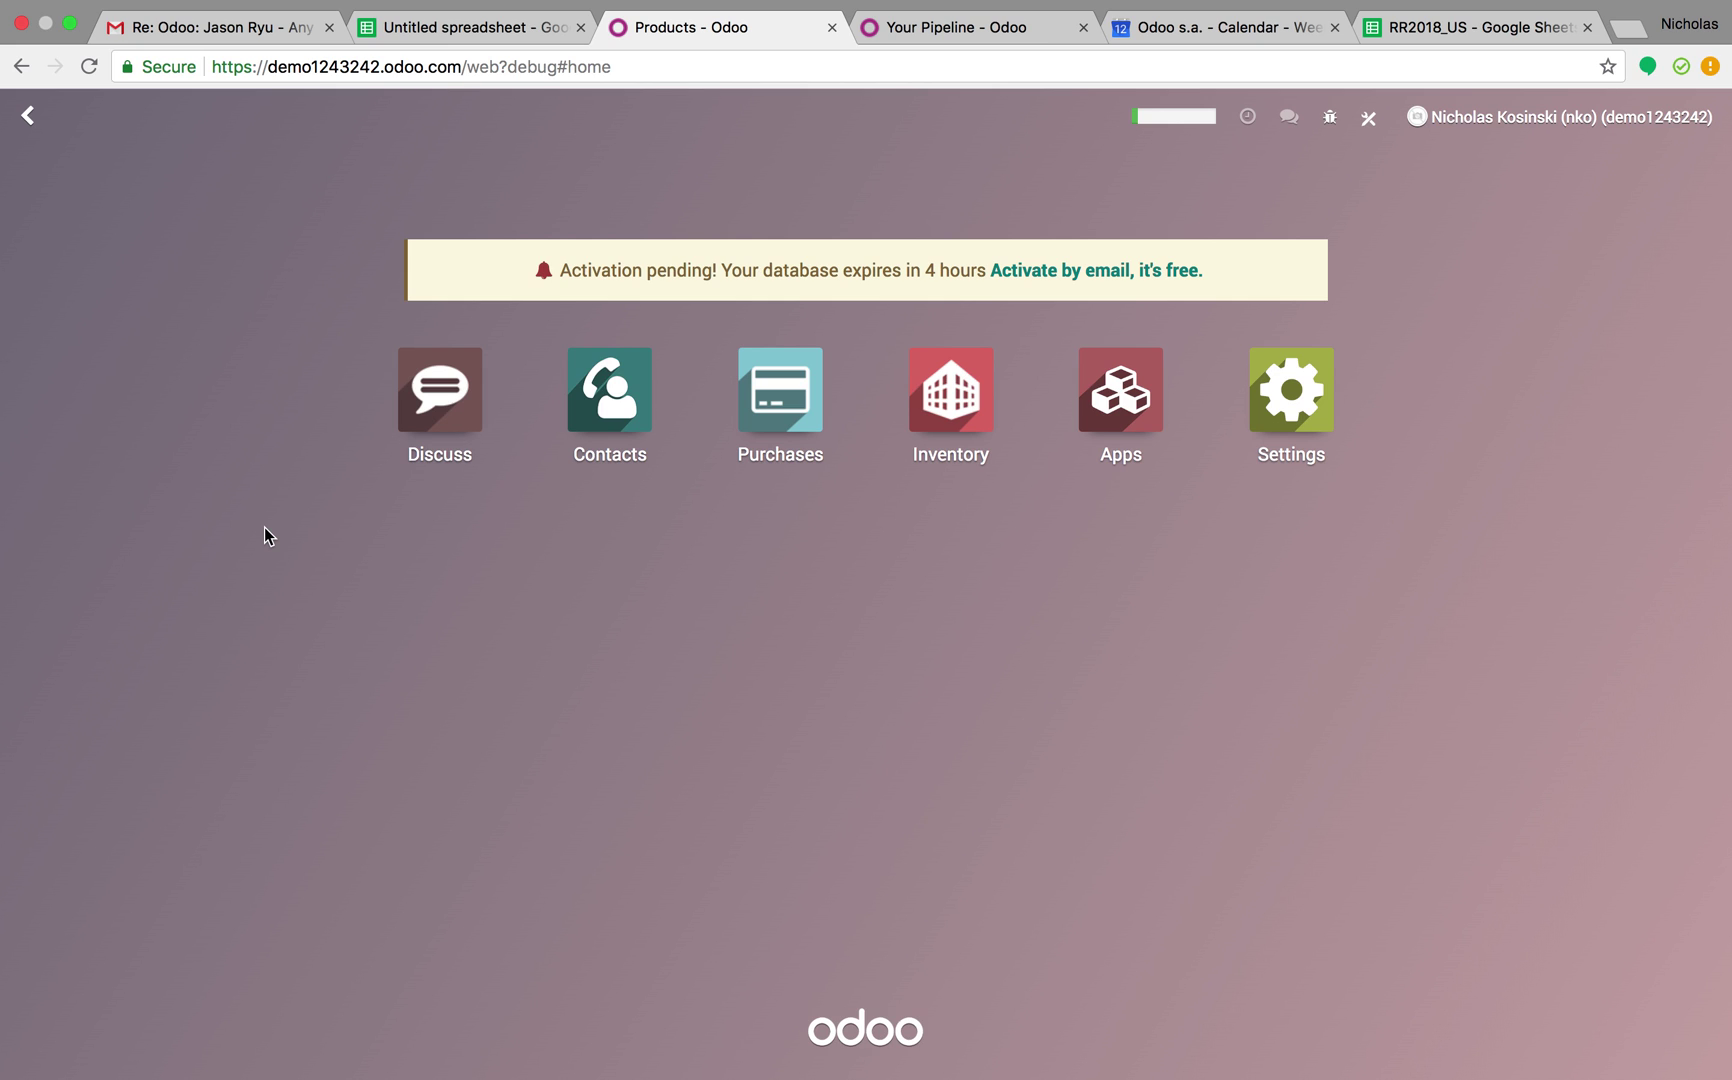
{"action": "left_click", "coordinate": [479, 30]}
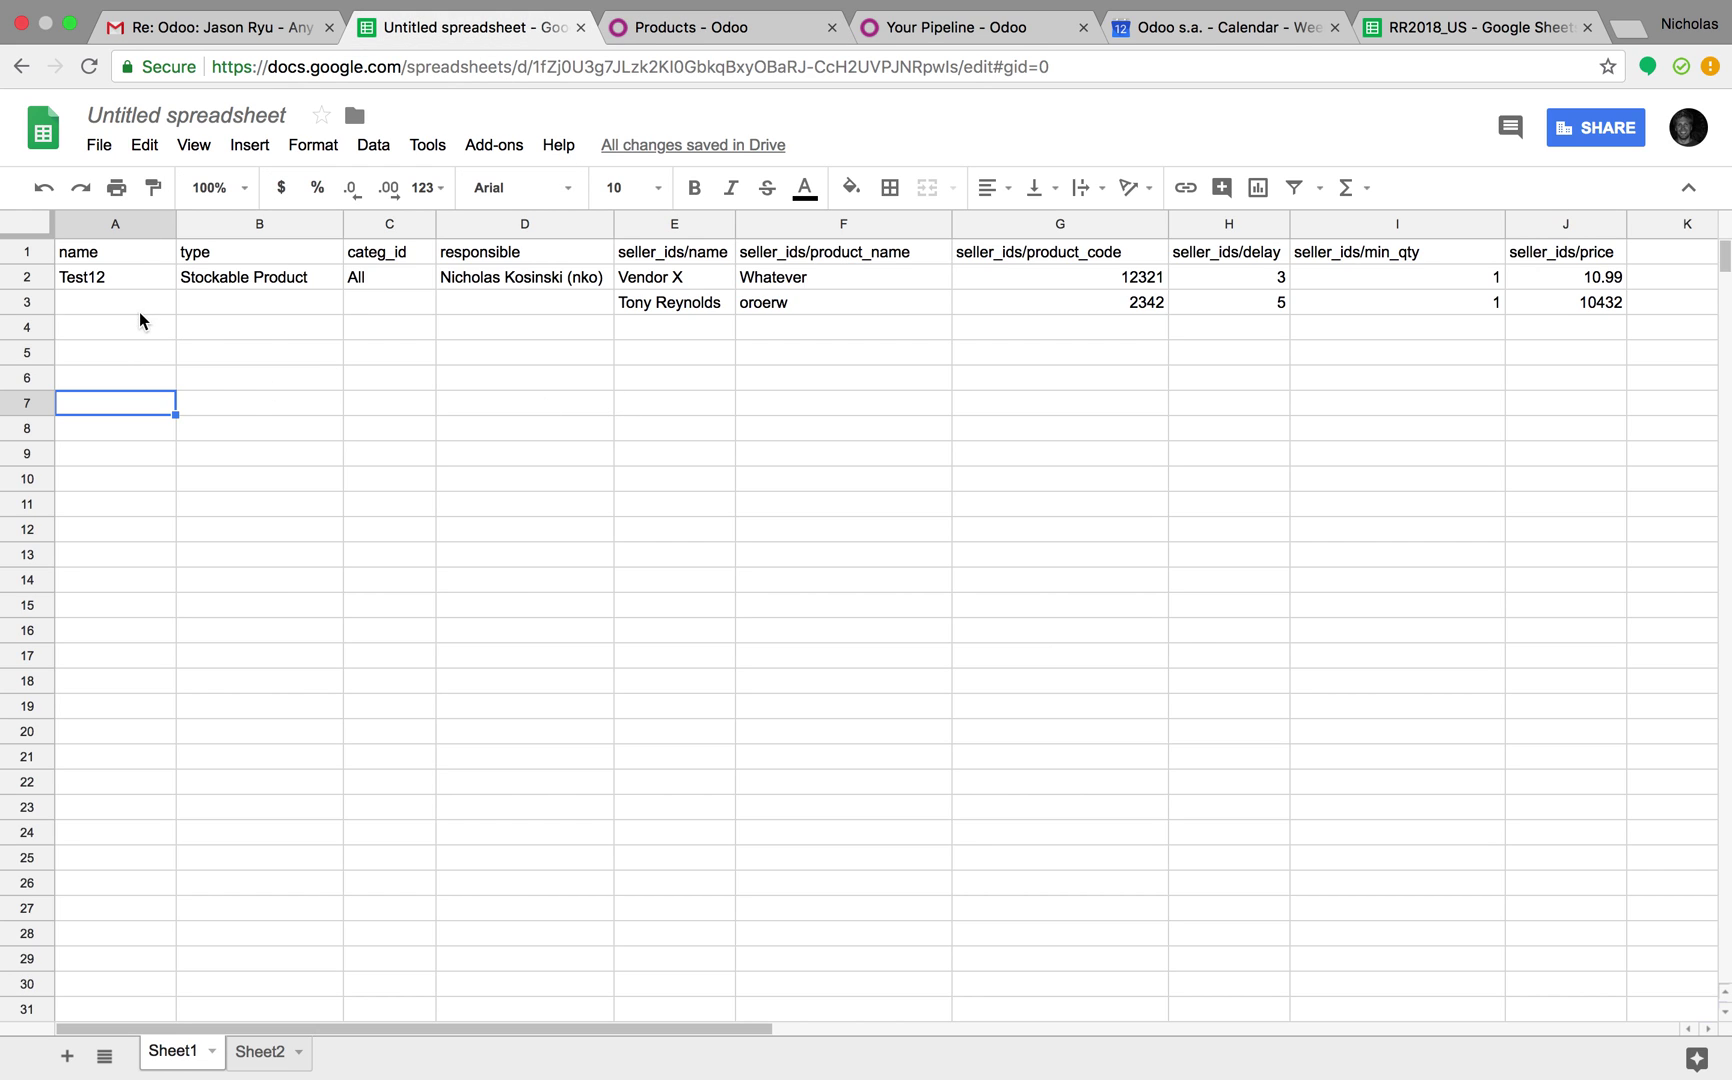
{"action": "left_click", "coordinate": [97, 256]}
{"action": "key", "text": "Right"}
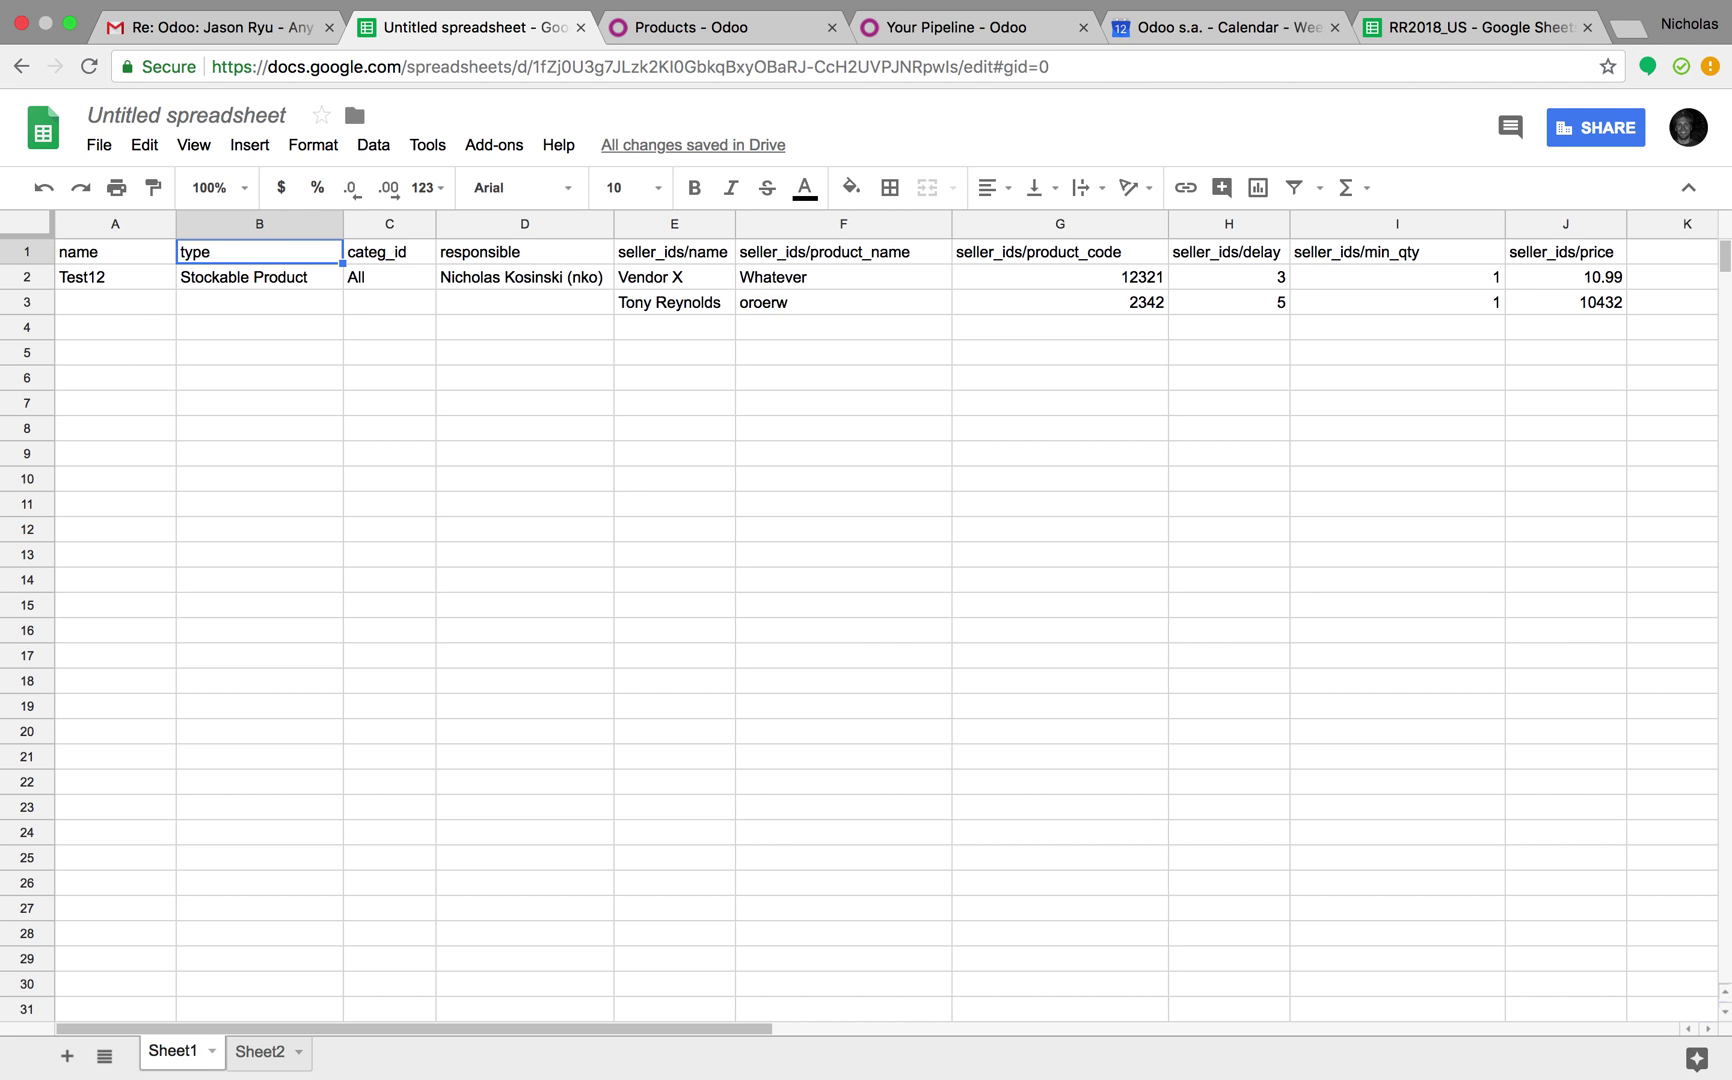
{"action": "key", "text": "Right"}
{"action": "key", "text": "Right"}
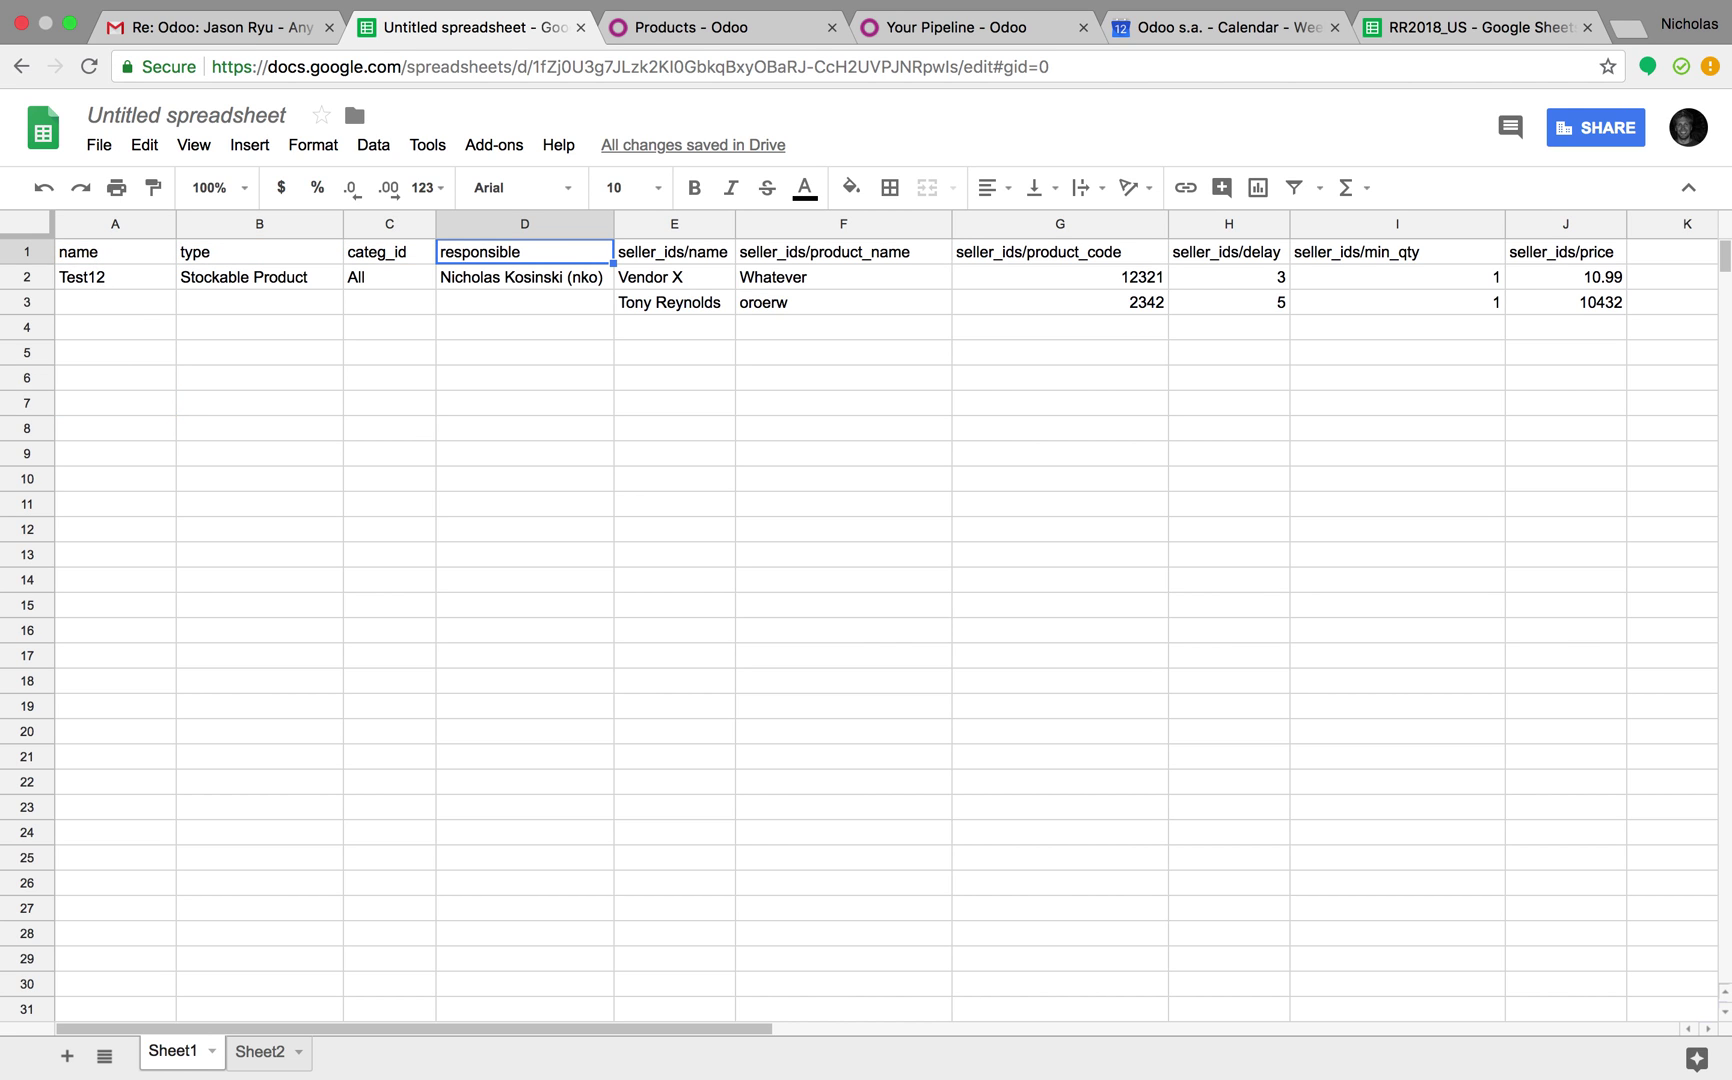
{"action": "left_click", "coordinate": [648, 31]}
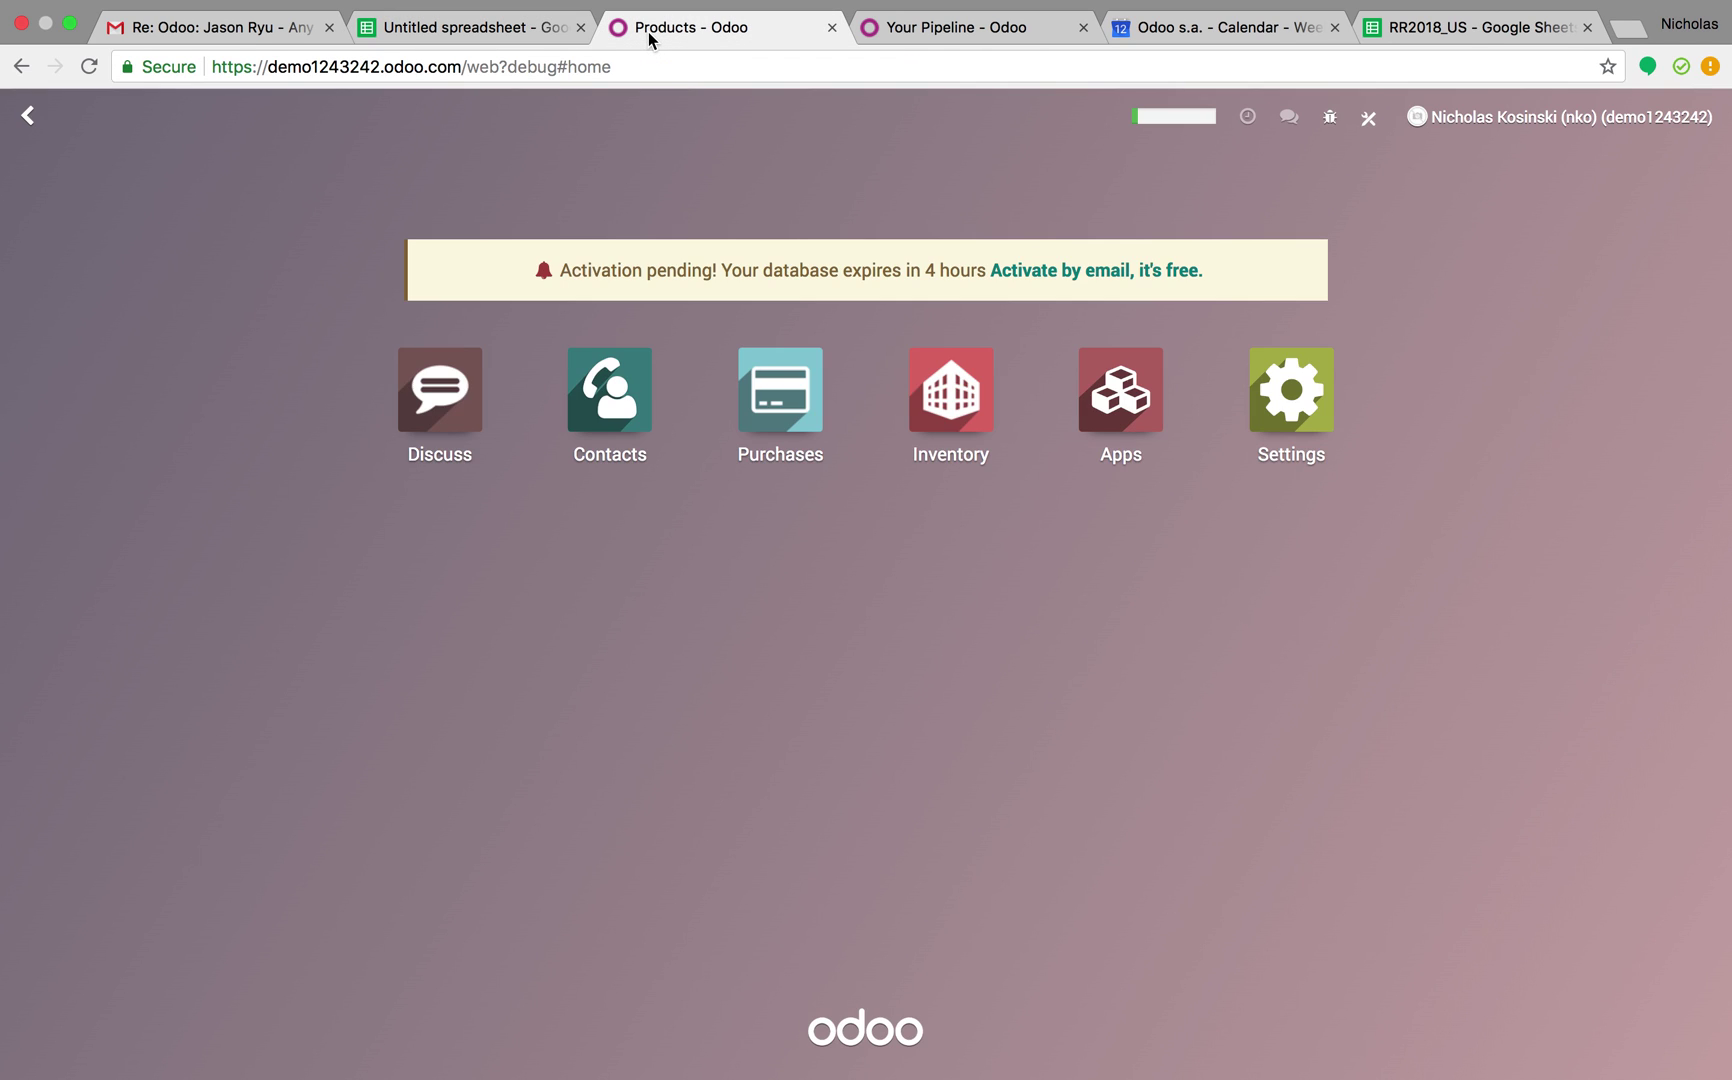
Start a new product from the Inventory Master Data > Products list
{"action": "left_click", "coordinate": [898, 396]}
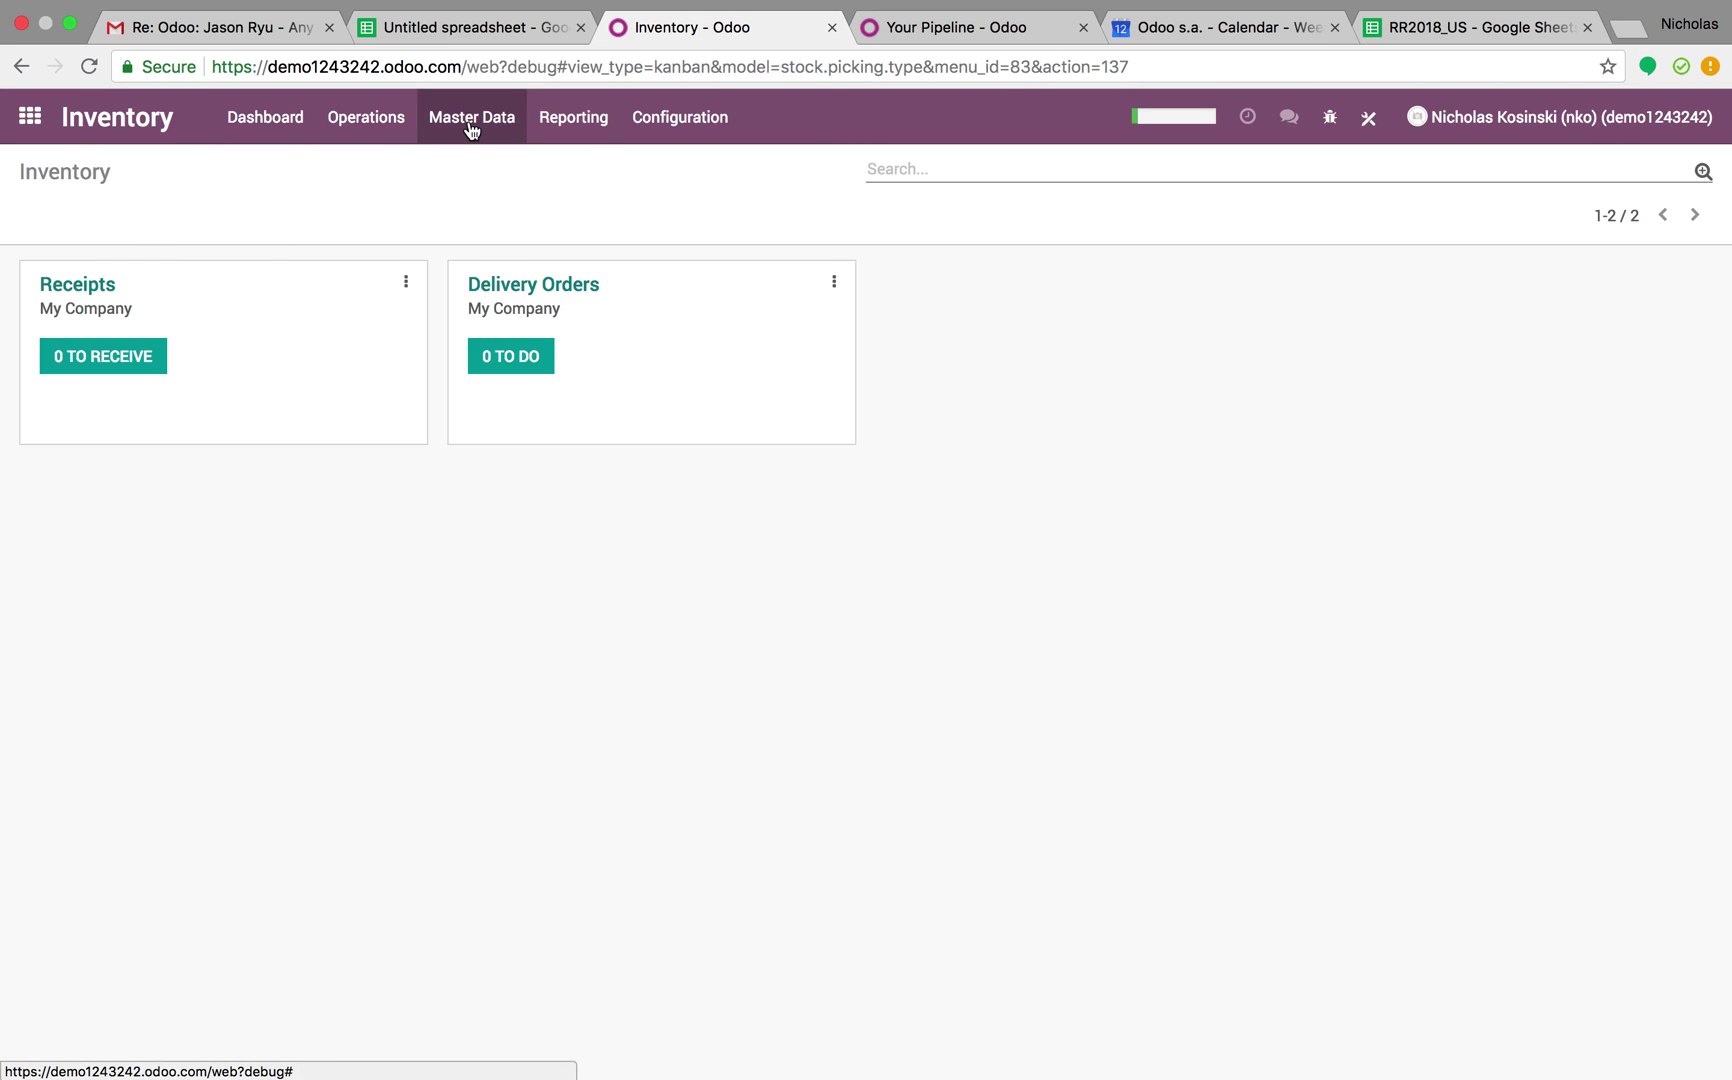
{"action": "left_click", "coordinate": [471, 125]}
{"action": "left_click", "coordinate": [474, 162]}
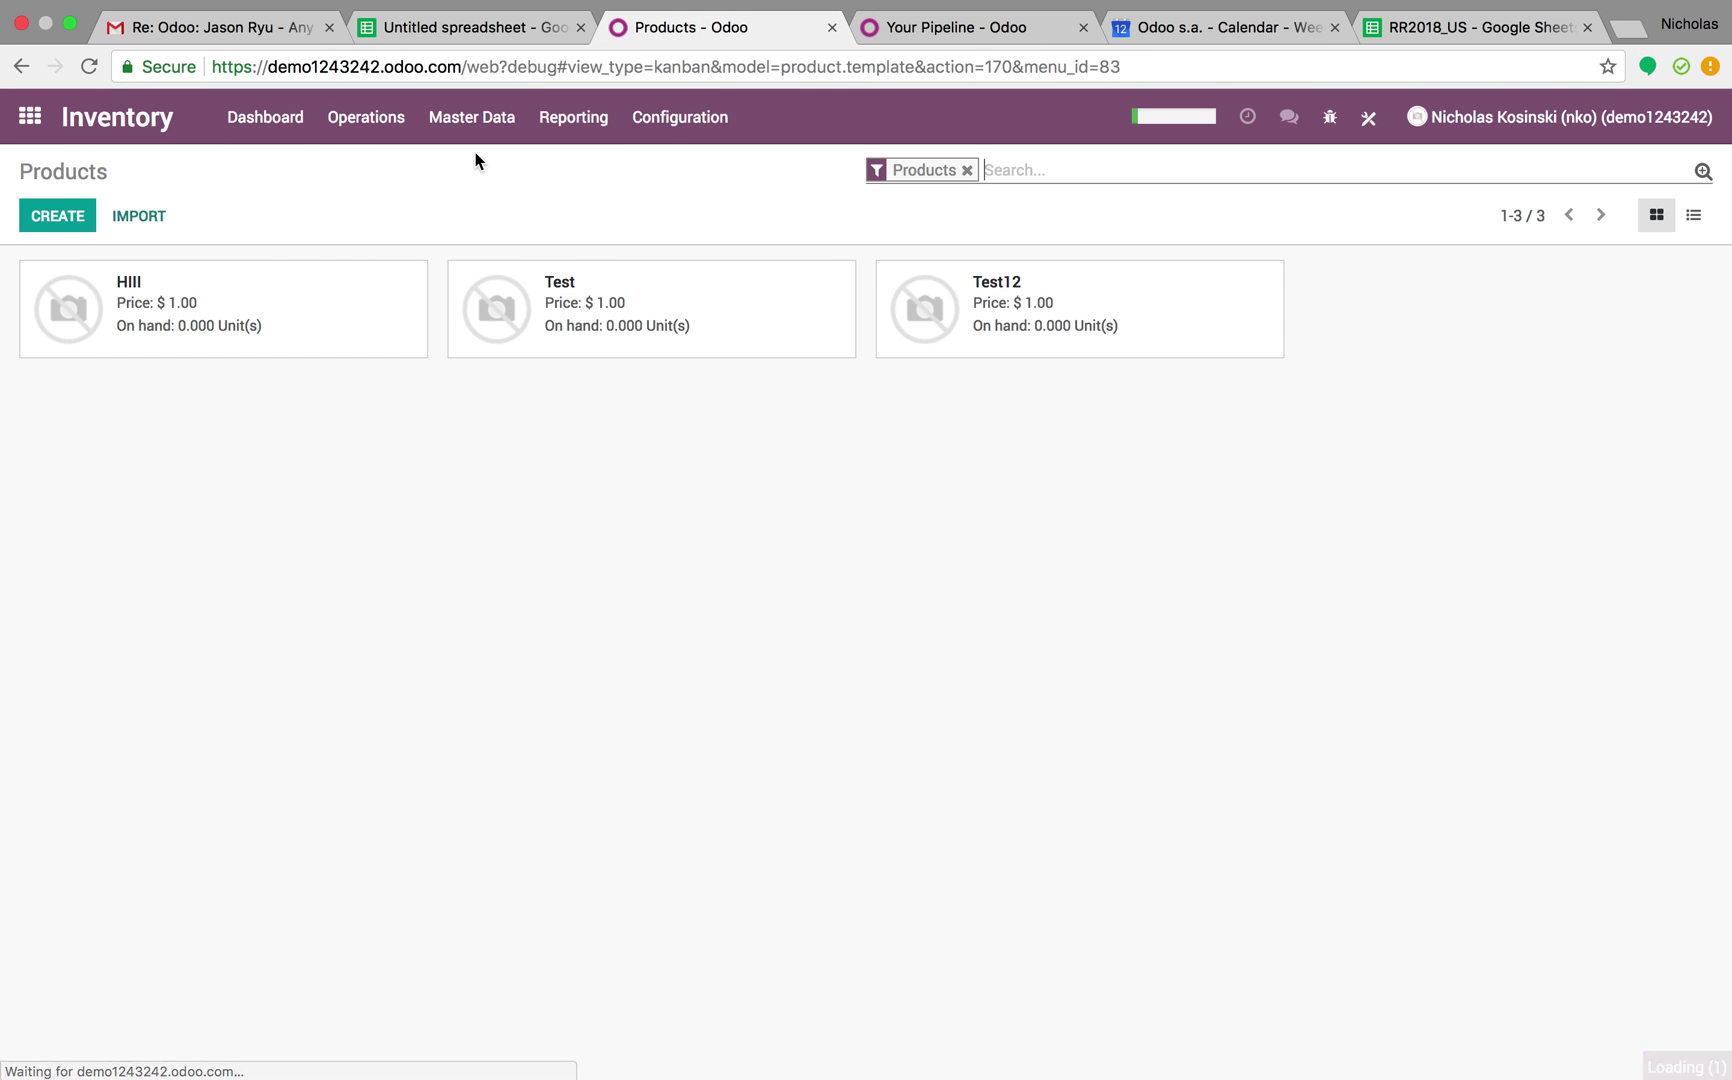
{"action": "left_click", "coordinate": [58, 216]}
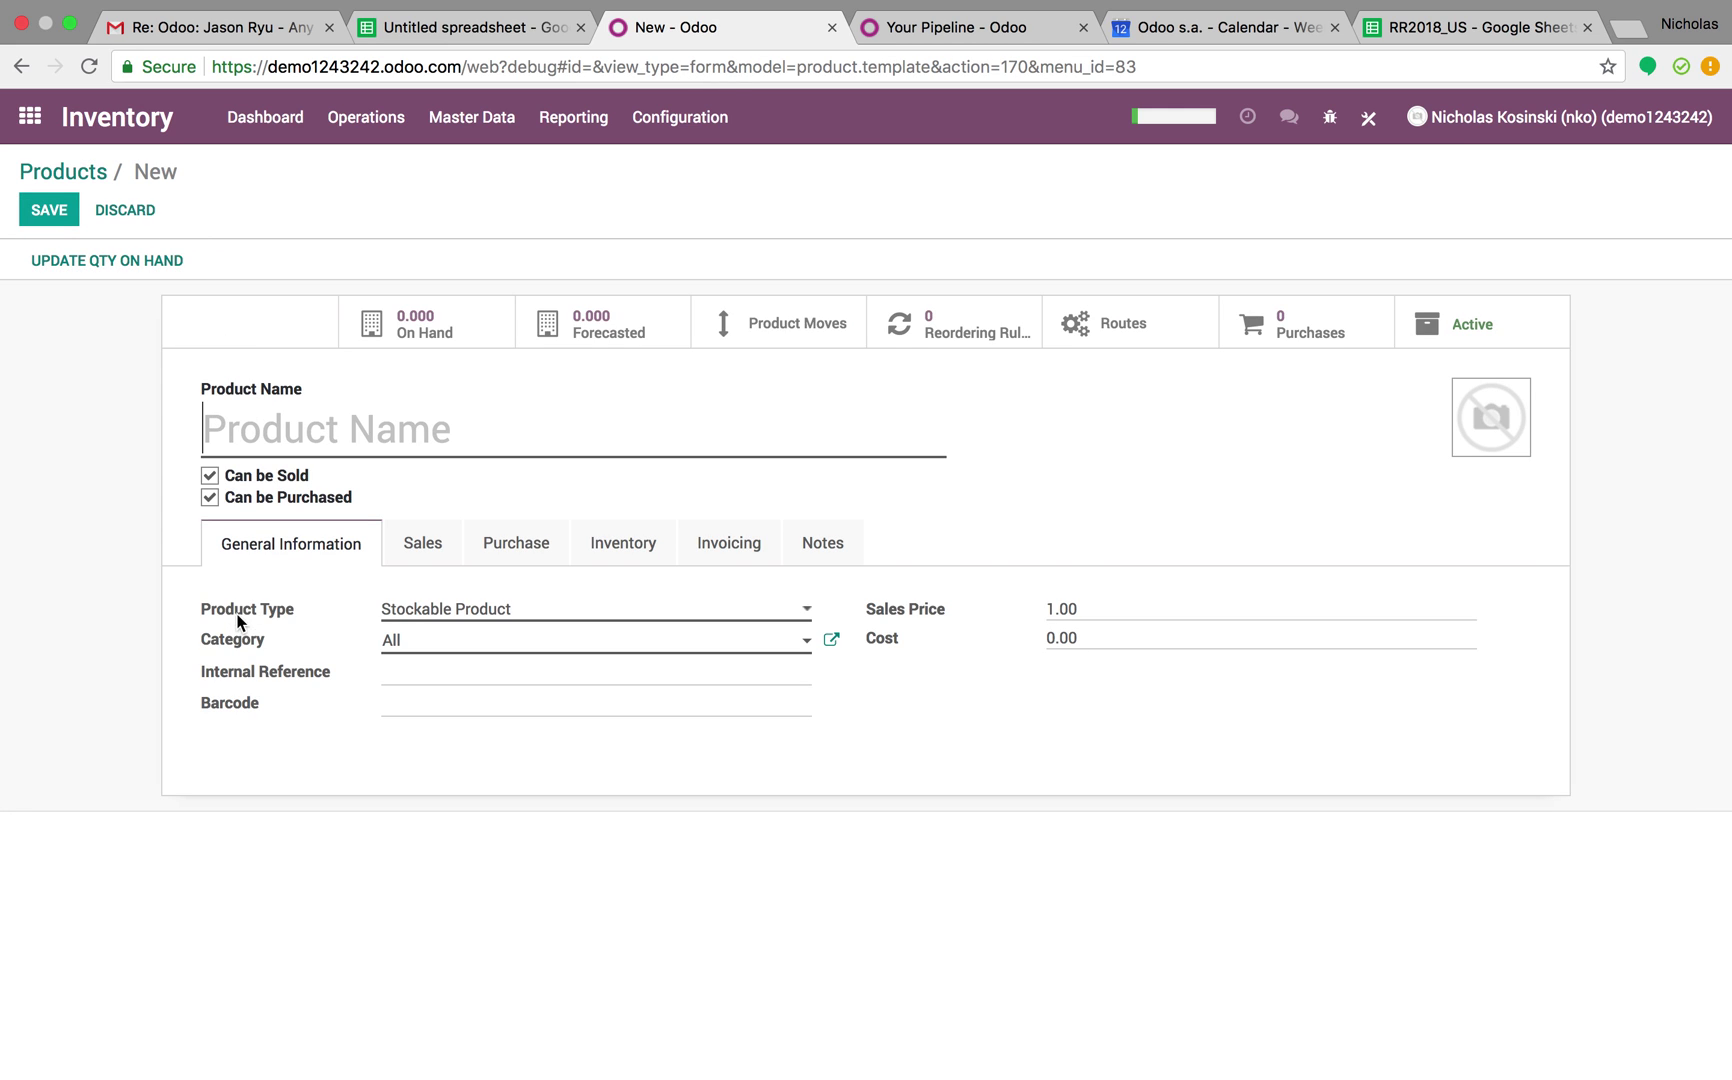
Browse the new product's Invoicing, Notes, Inventory and General Information tabs, ending on the empty Vendors list
{"action": "mouse_move", "coordinate": [281, 610]}
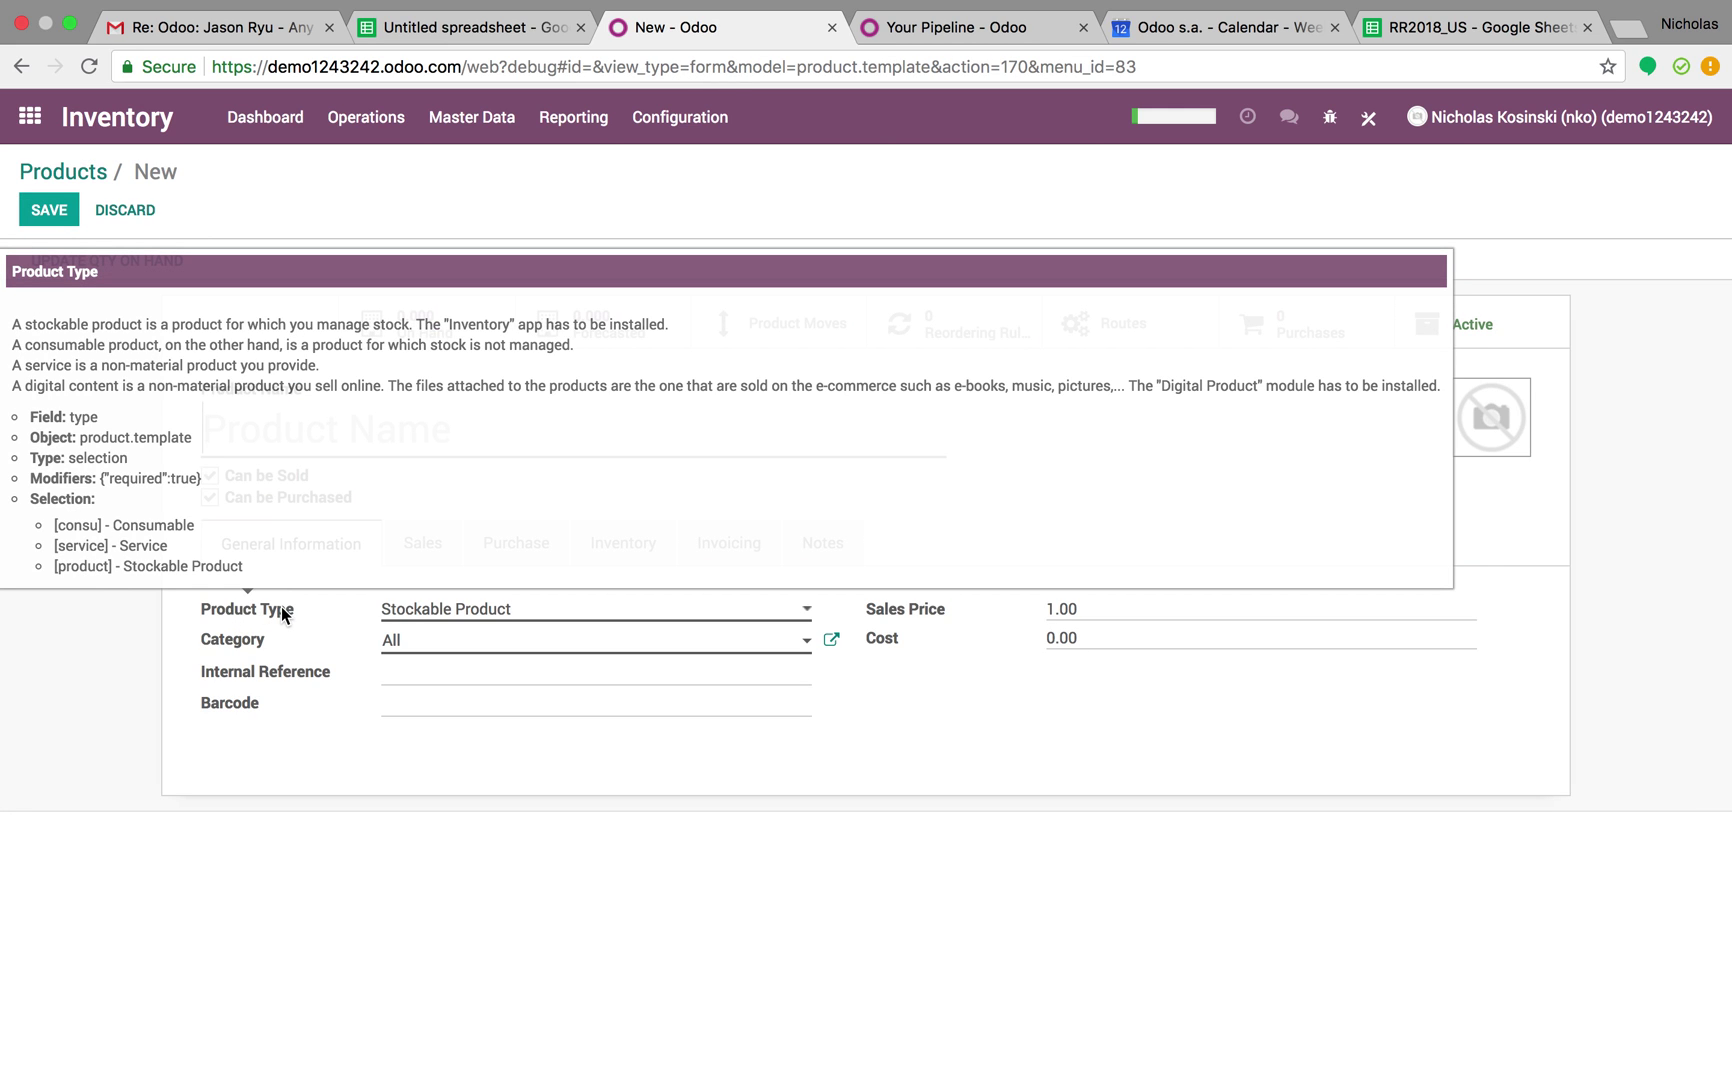
{"action": "mouse_move", "coordinate": [256, 650]}
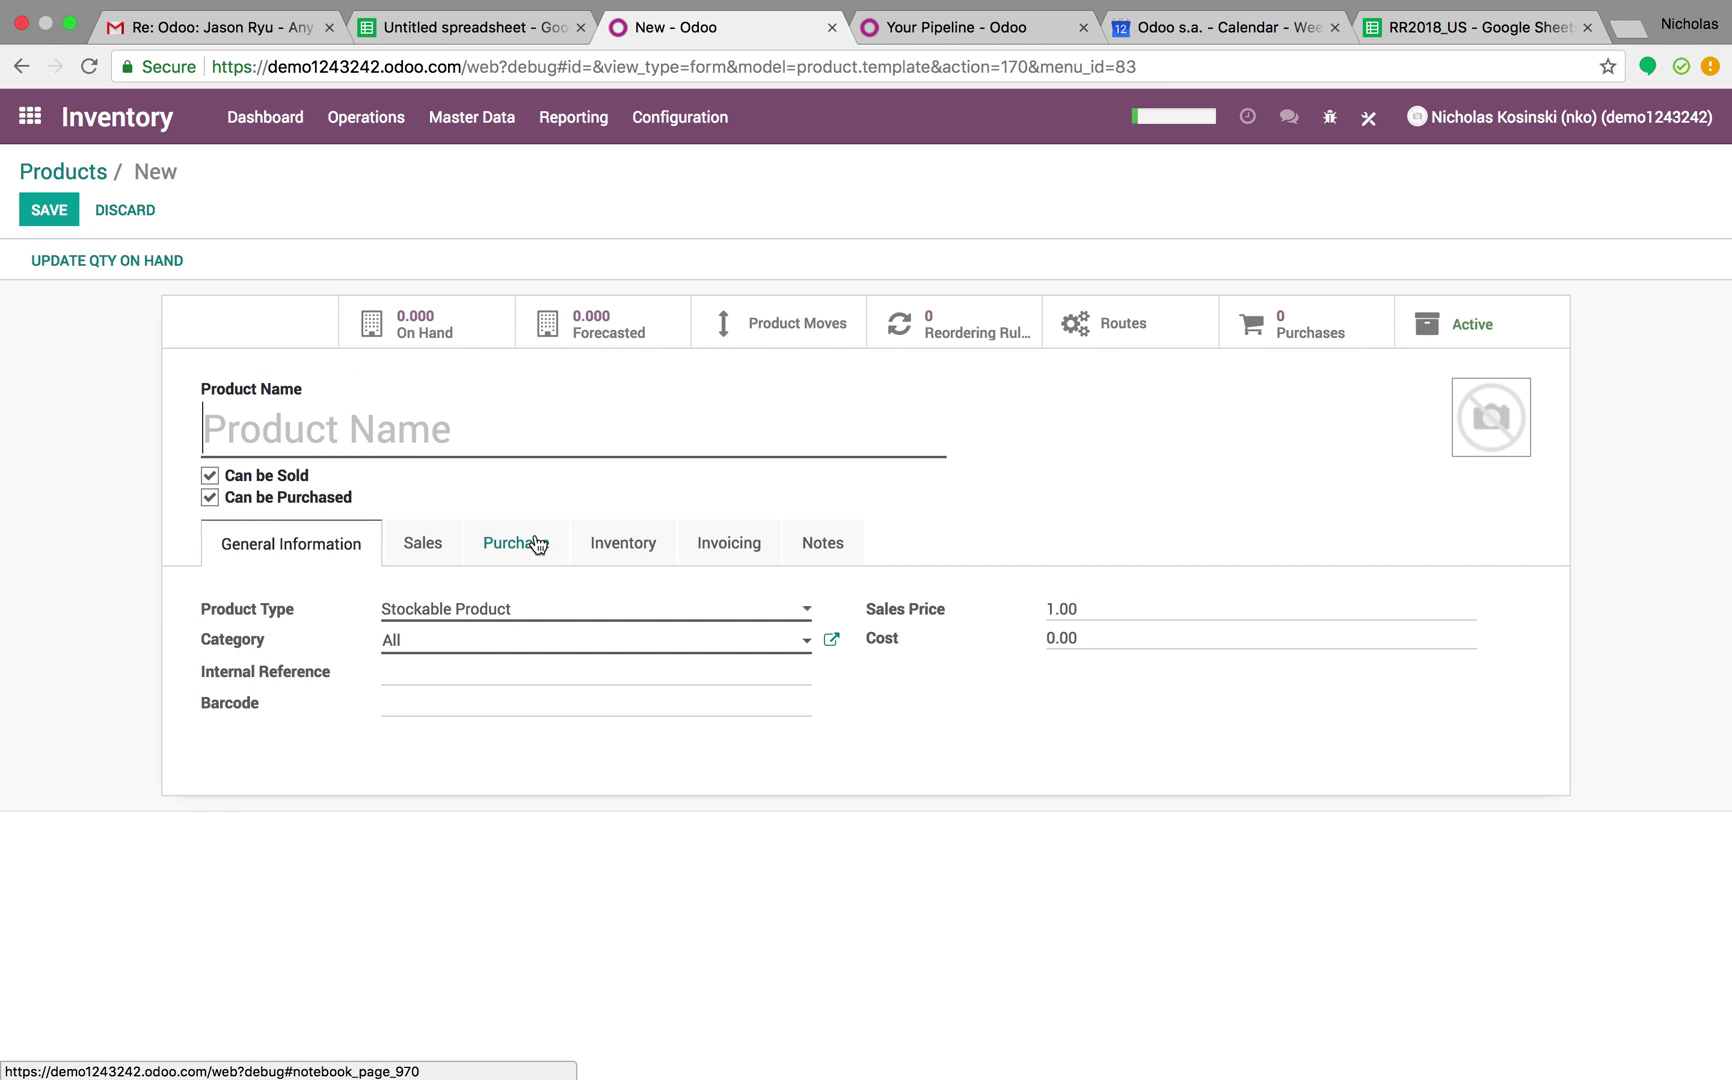
{"action": "left_click", "coordinate": [733, 535]}
{"action": "left_click", "coordinate": [810, 543]}
{"action": "left_click", "coordinate": [635, 543]}
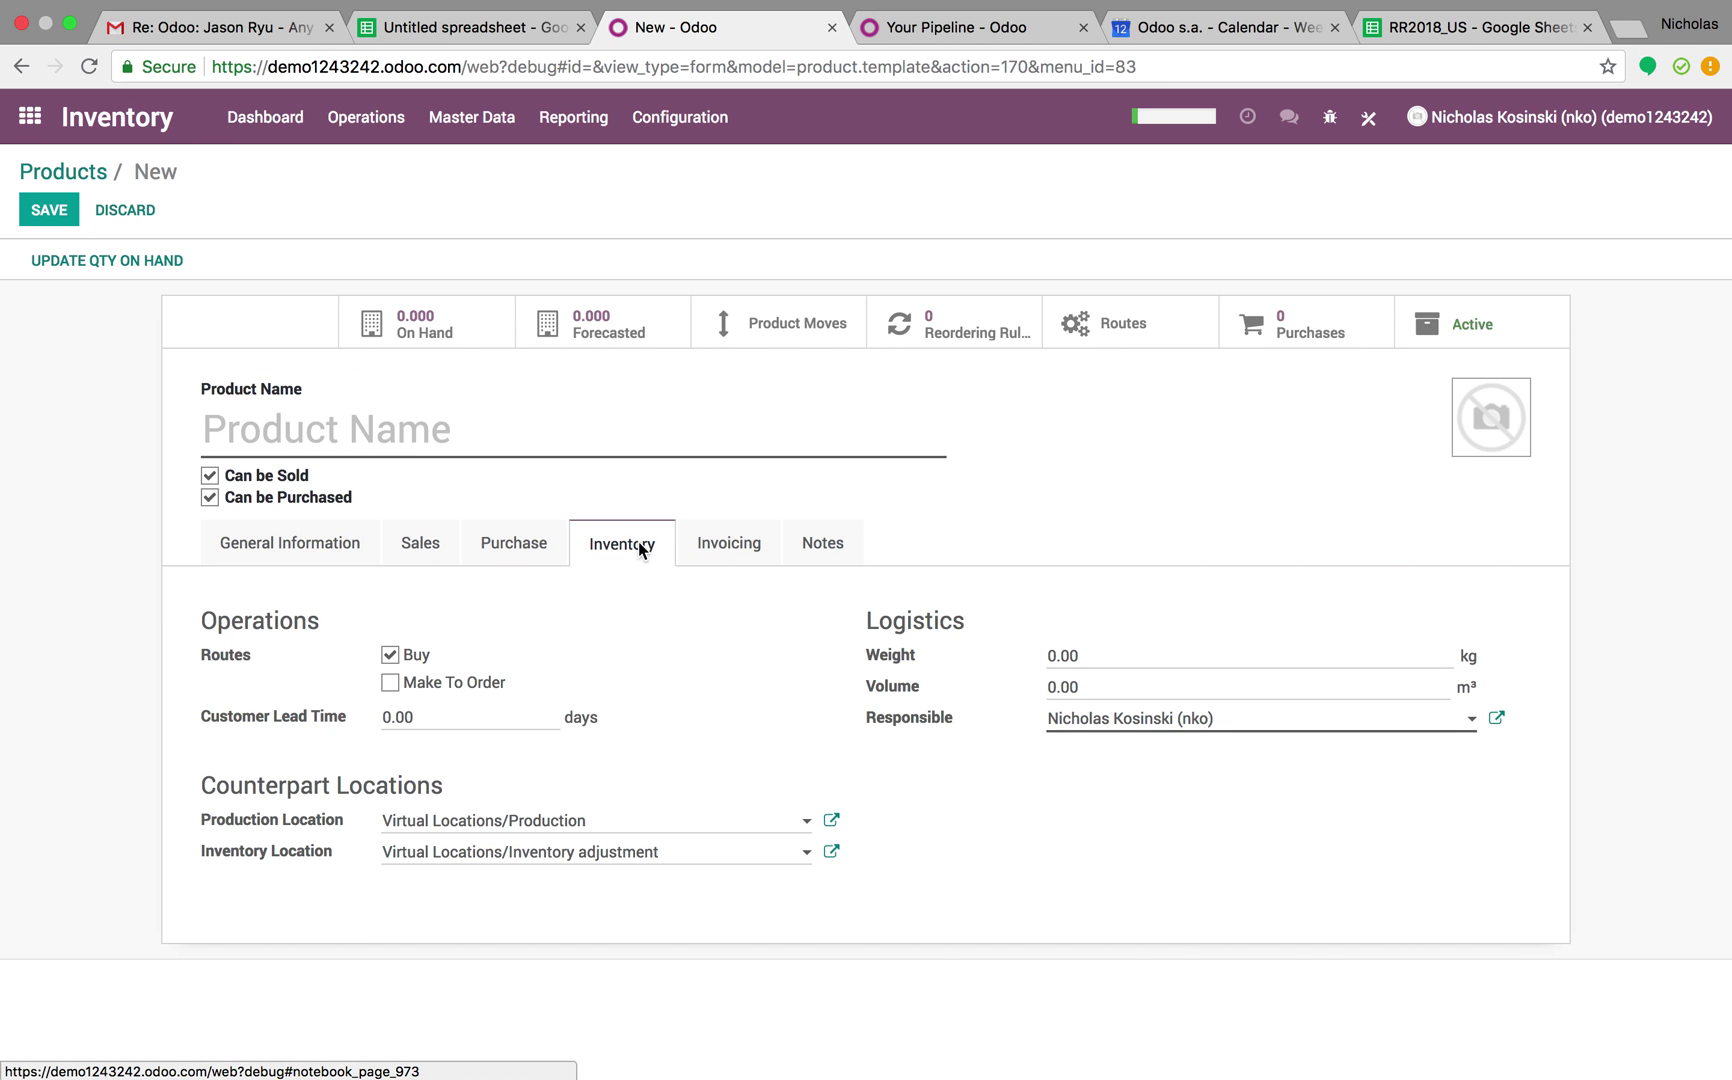
{"action": "left_click", "coordinate": [298, 548]}
{"action": "left_click", "coordinate": [494, 545]}
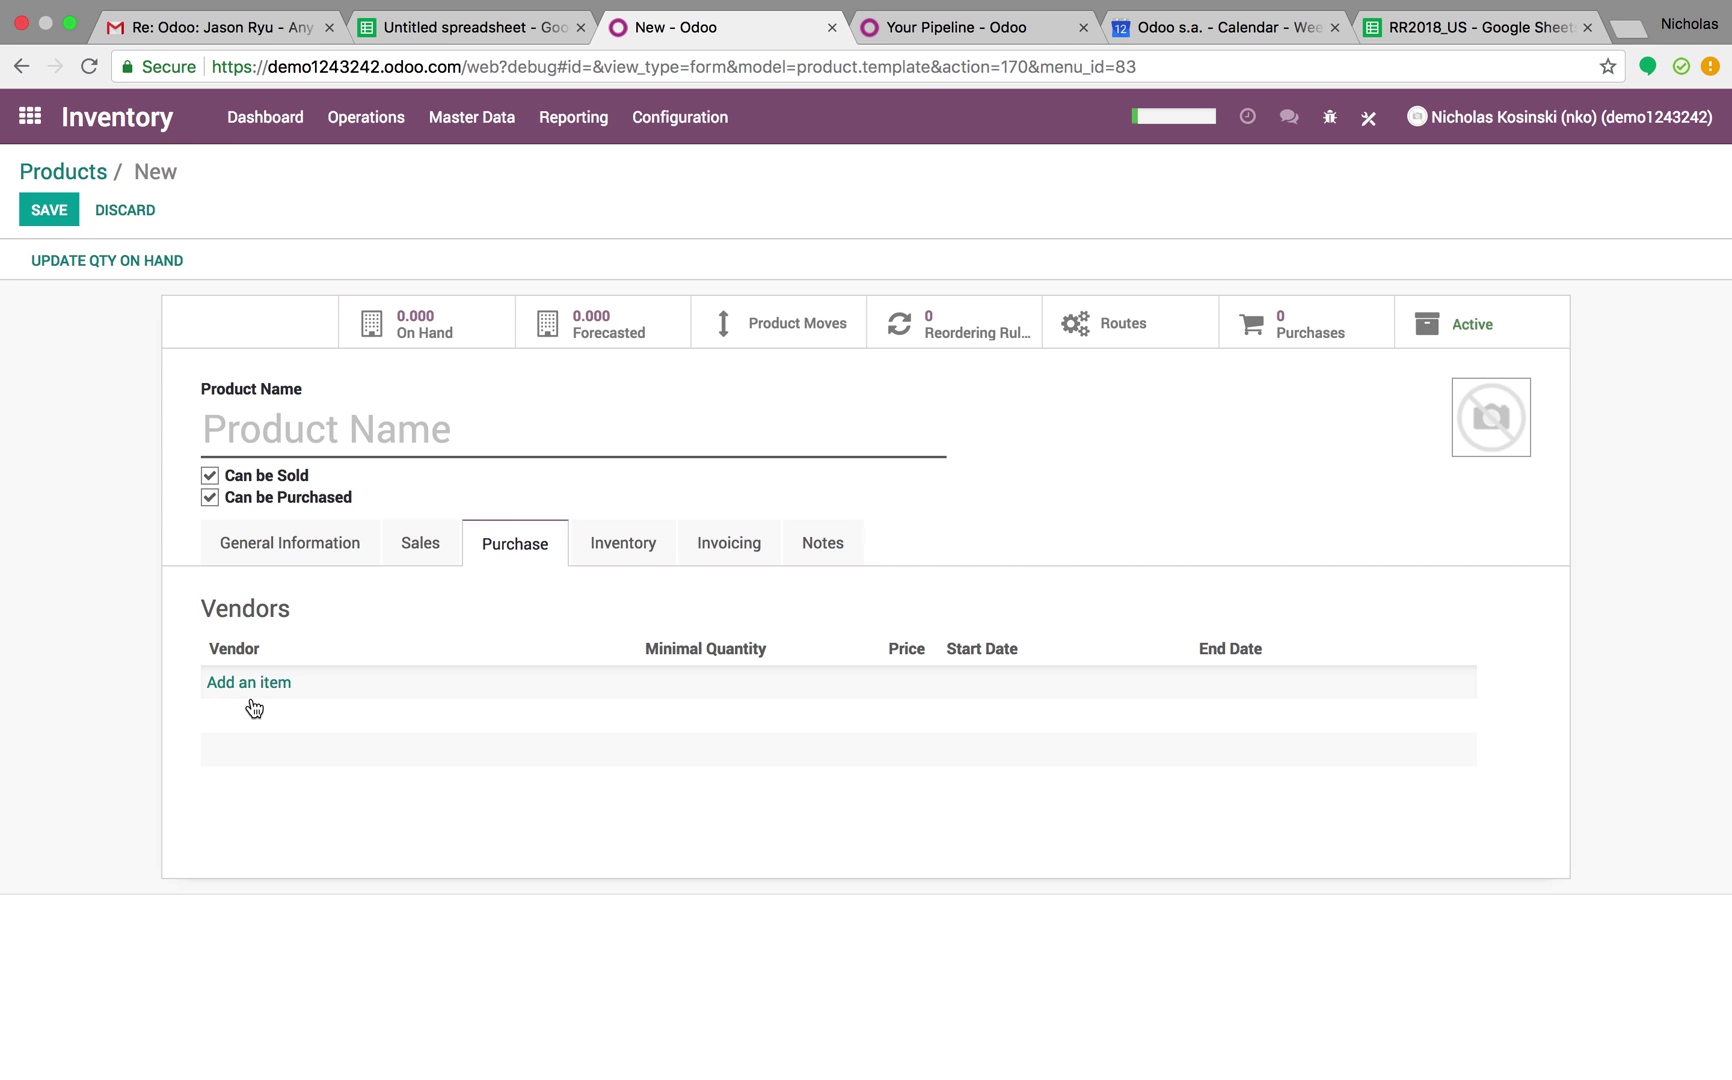
{"action": "left_click", "coordinate": [413, 32]}
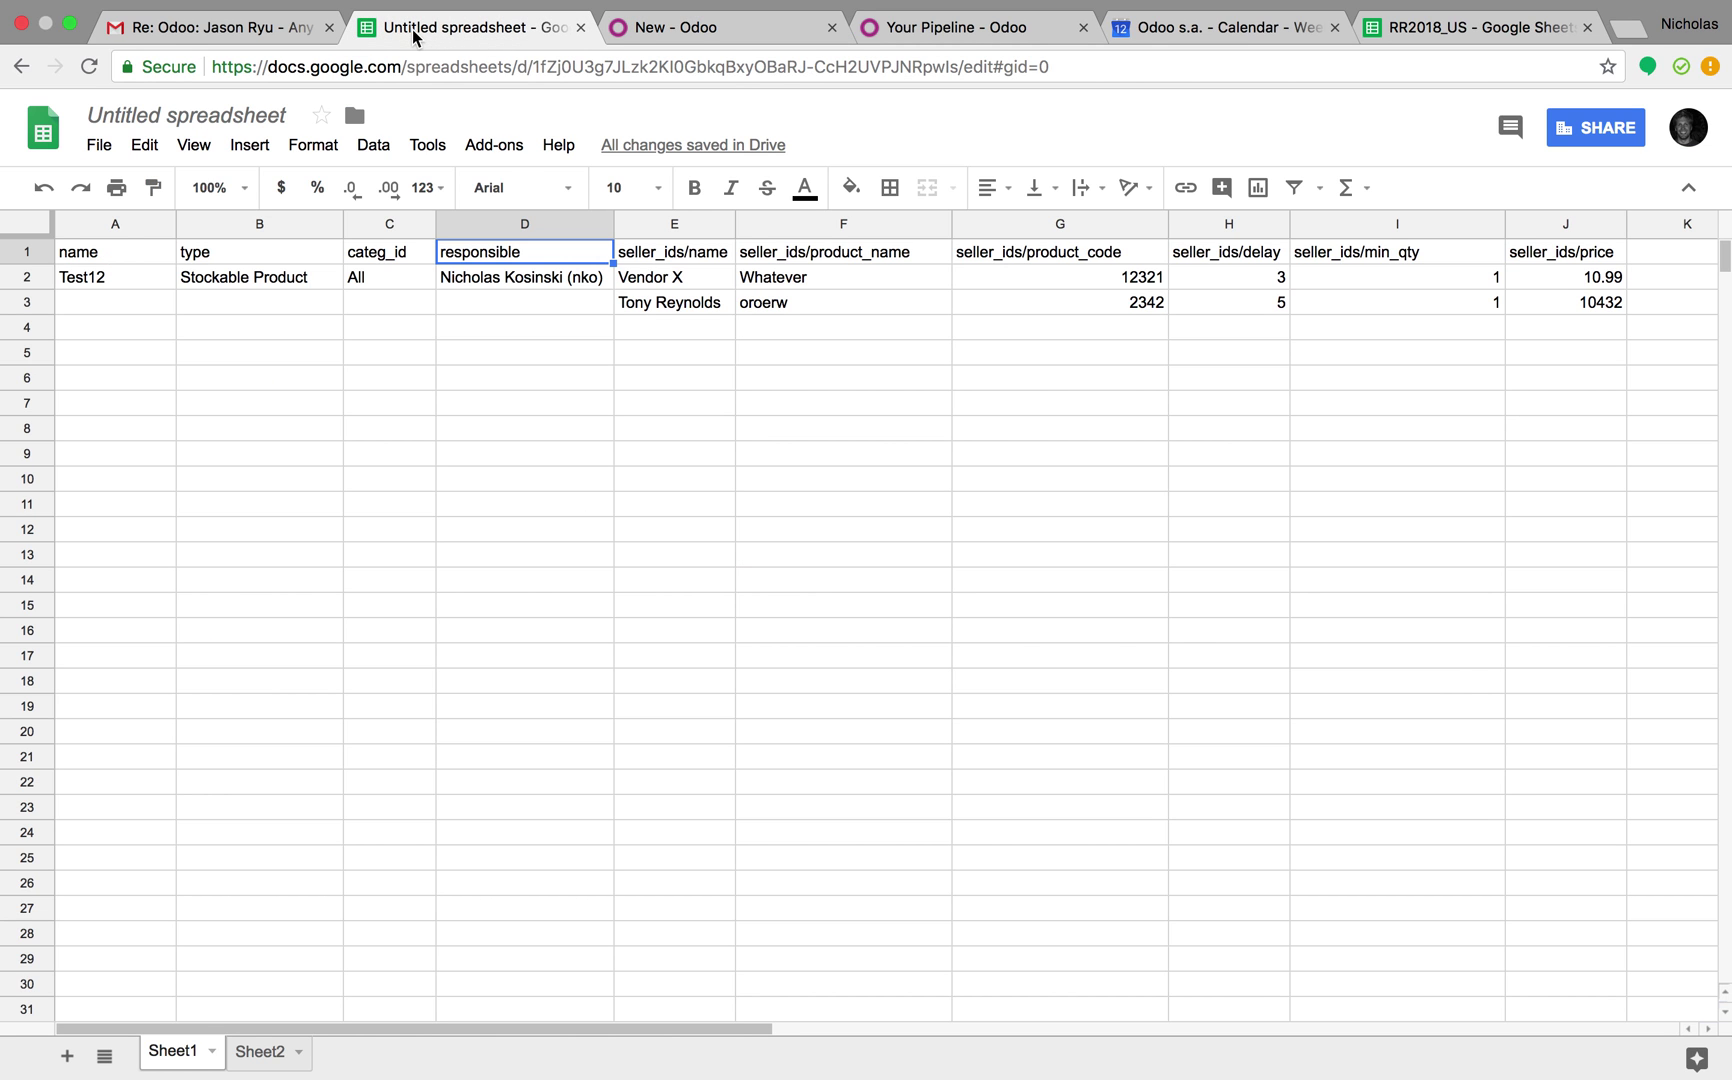
{"action": "left_click", "coordinate": [699, 258]}
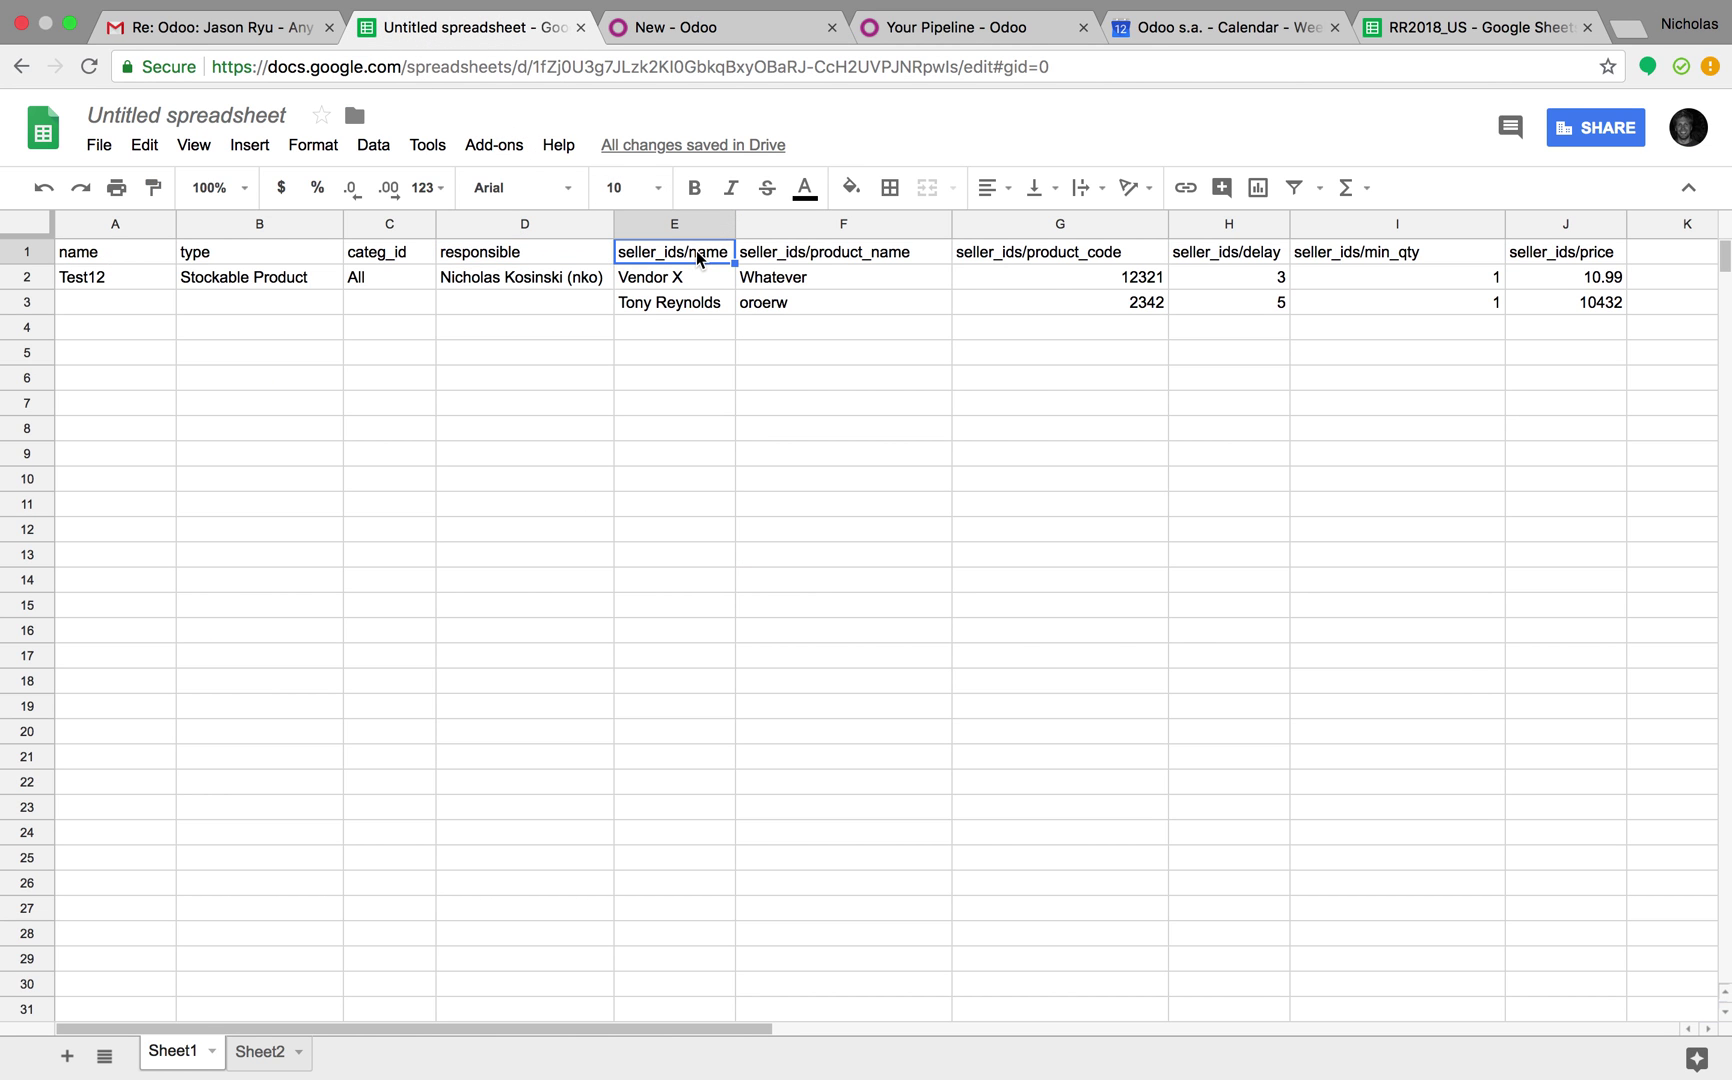
{"action": "key", "text": "Down"}
{"action": "key", "text": "Down"}
{"action": "key", "text": "Right"}
{"action": "key", "text": "Up"}
{"action": "key", "text": "Up"}
{"action": "key", "text": "Down"}
{"action": "key", "text": "Down"}
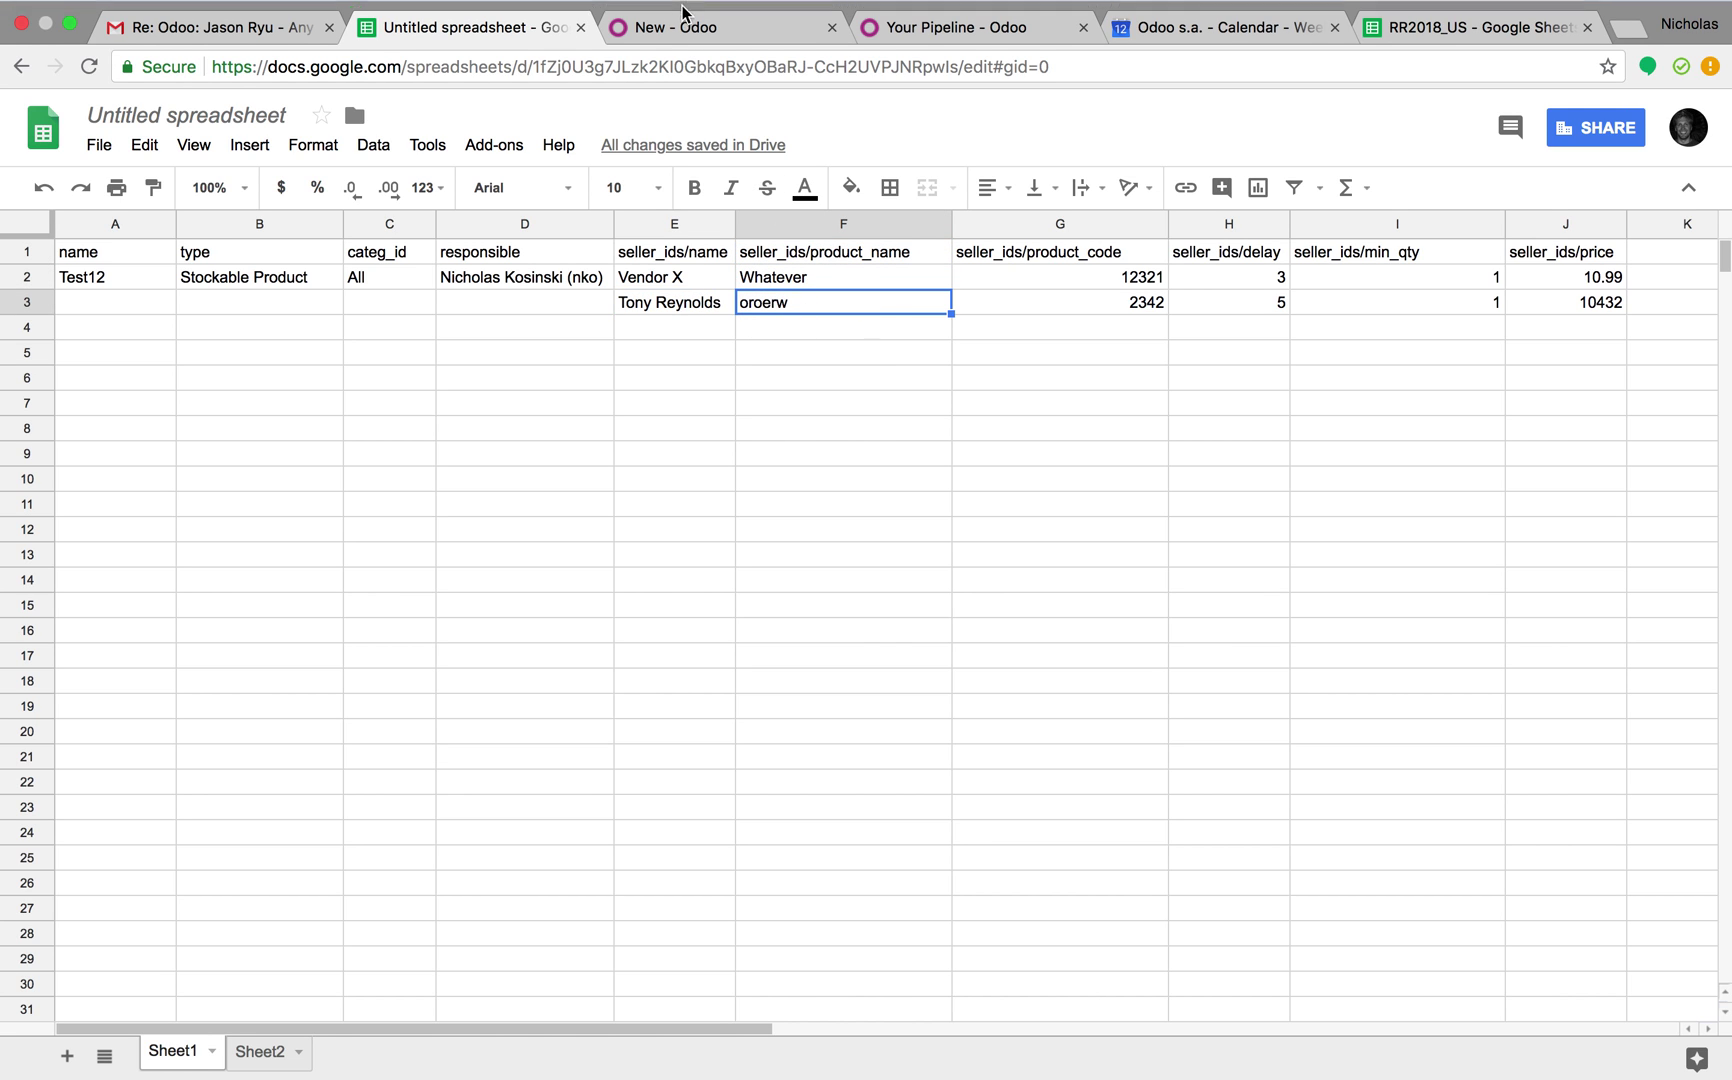
{"action": "left_click", "coordinate": [697, 50]}
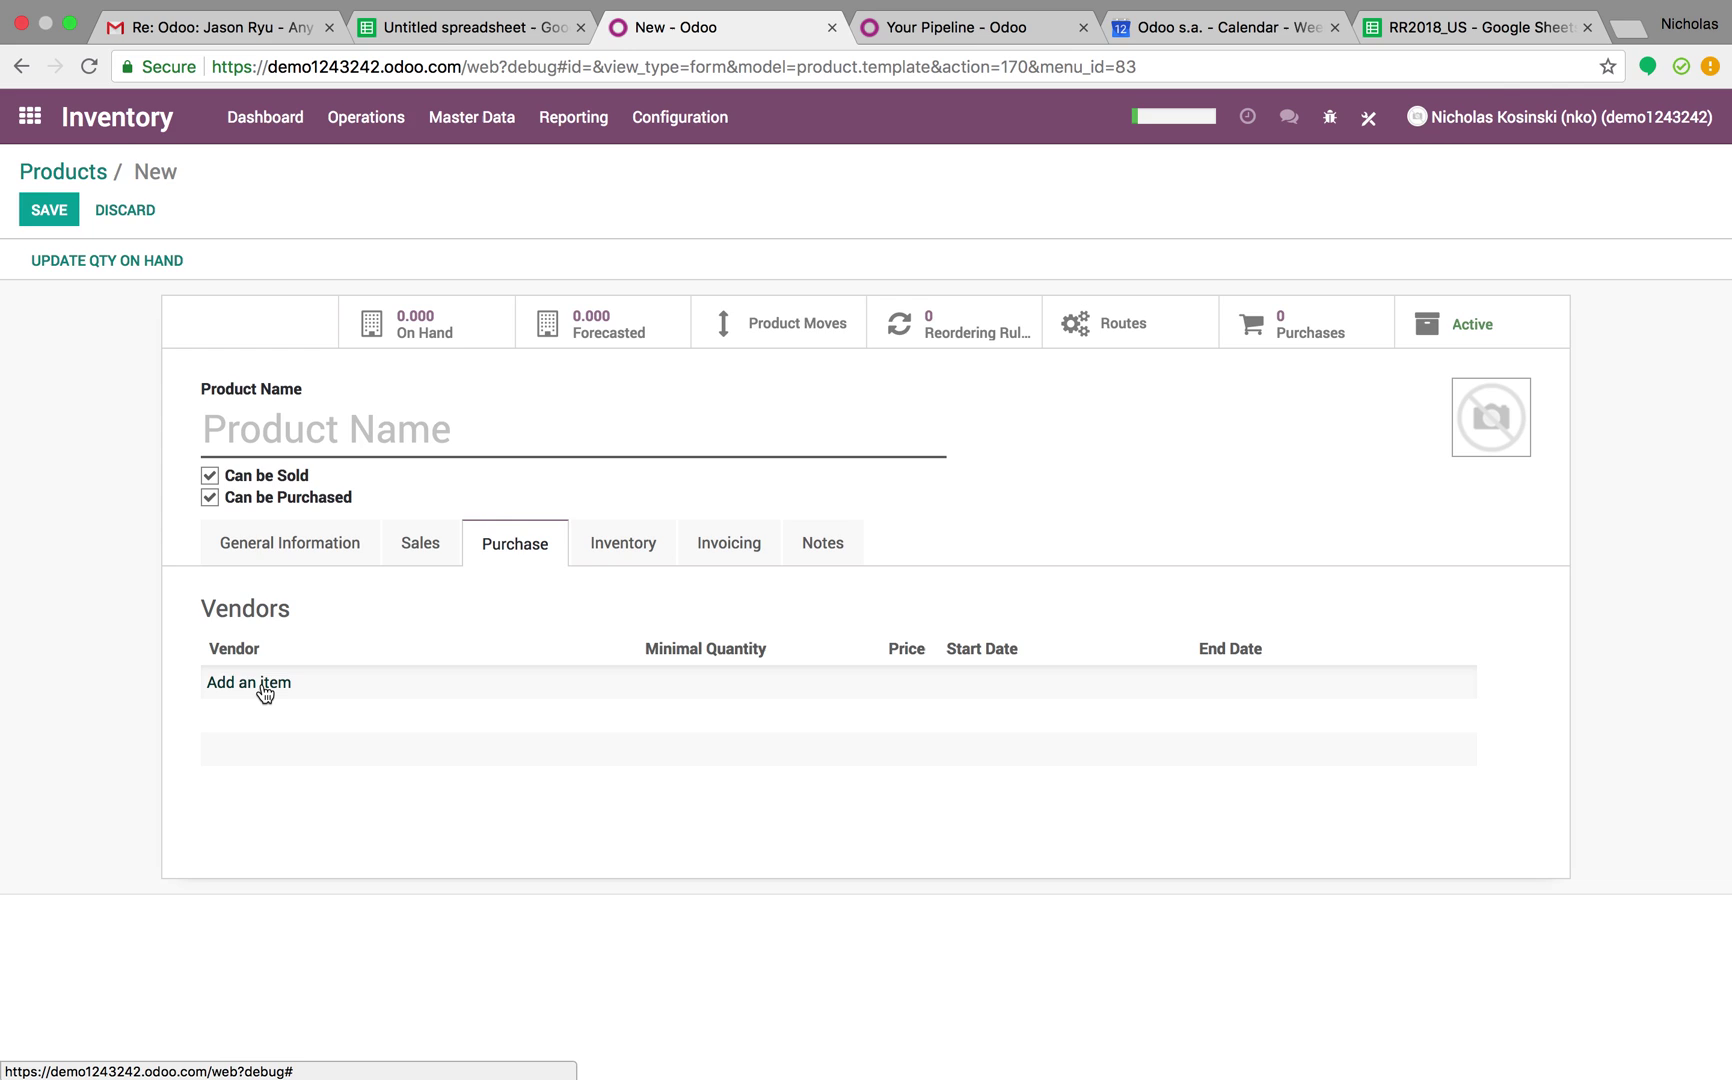
{"action": "left_click", "coordinate": [261, 686]}
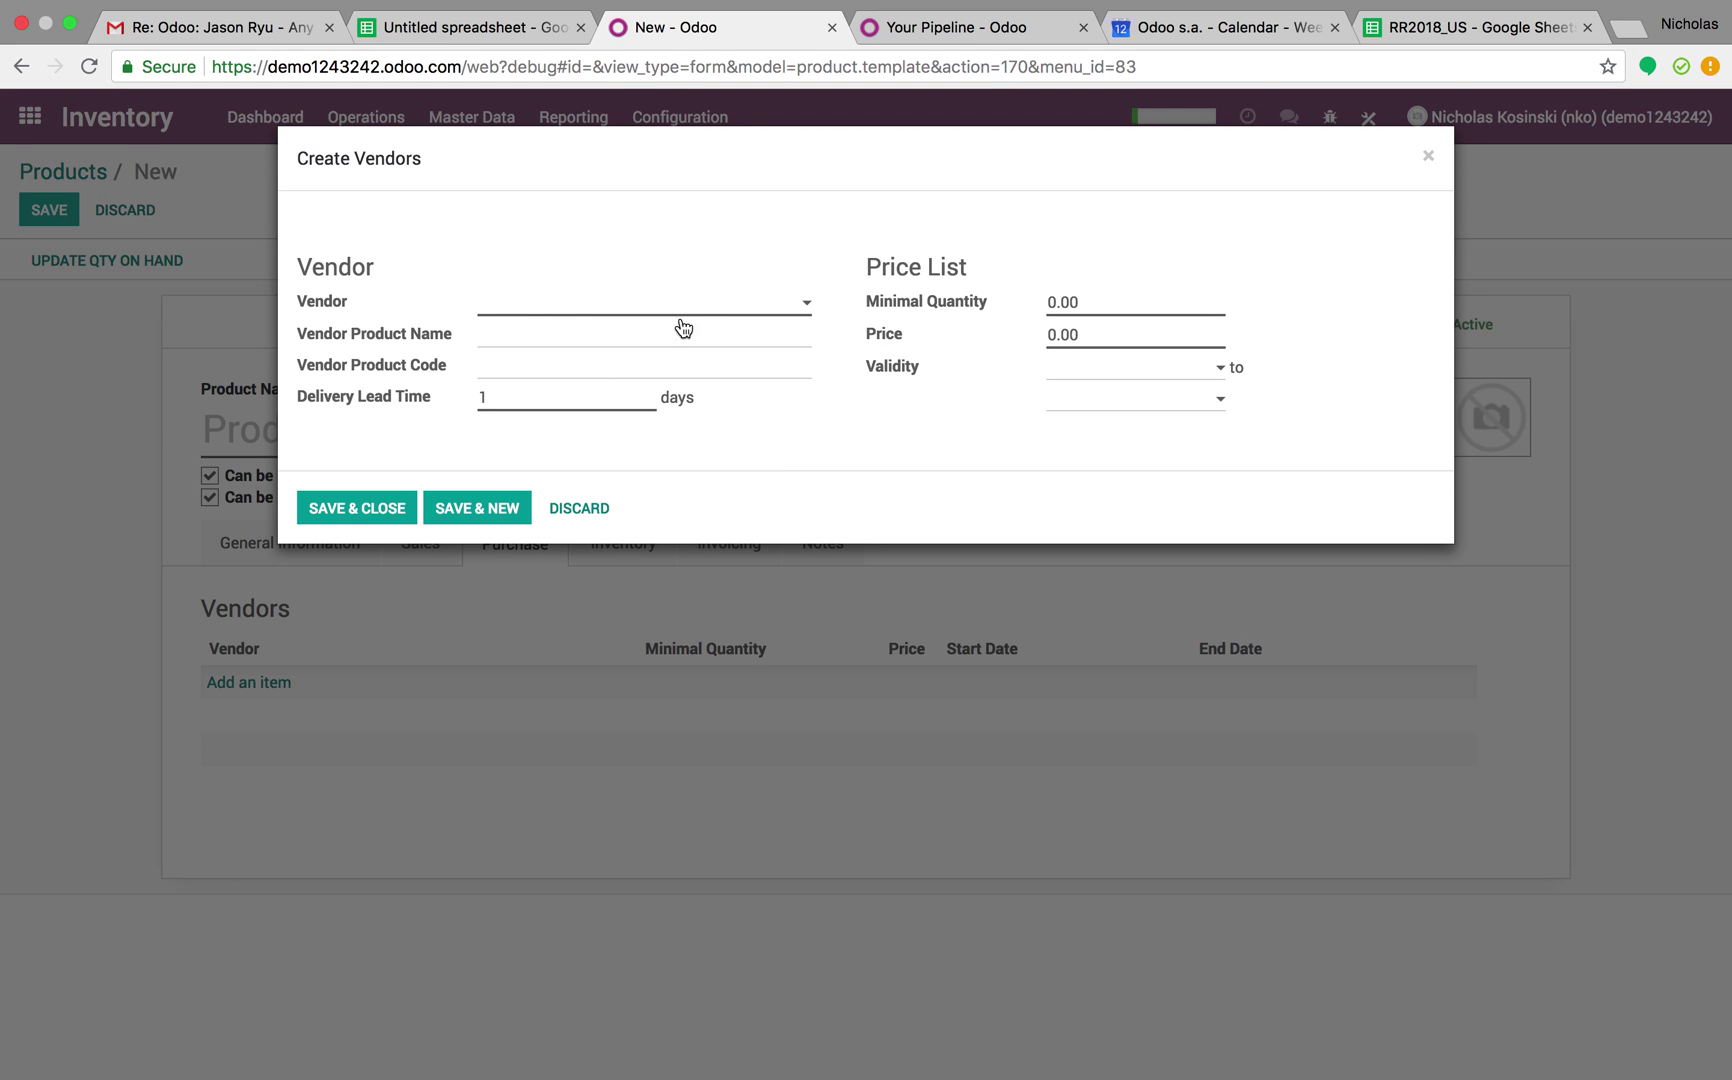
{"action": "mouse_move", "coordinate": [335, 307]}
{"action": "mouse_move", "coordinate": [388, 343]}
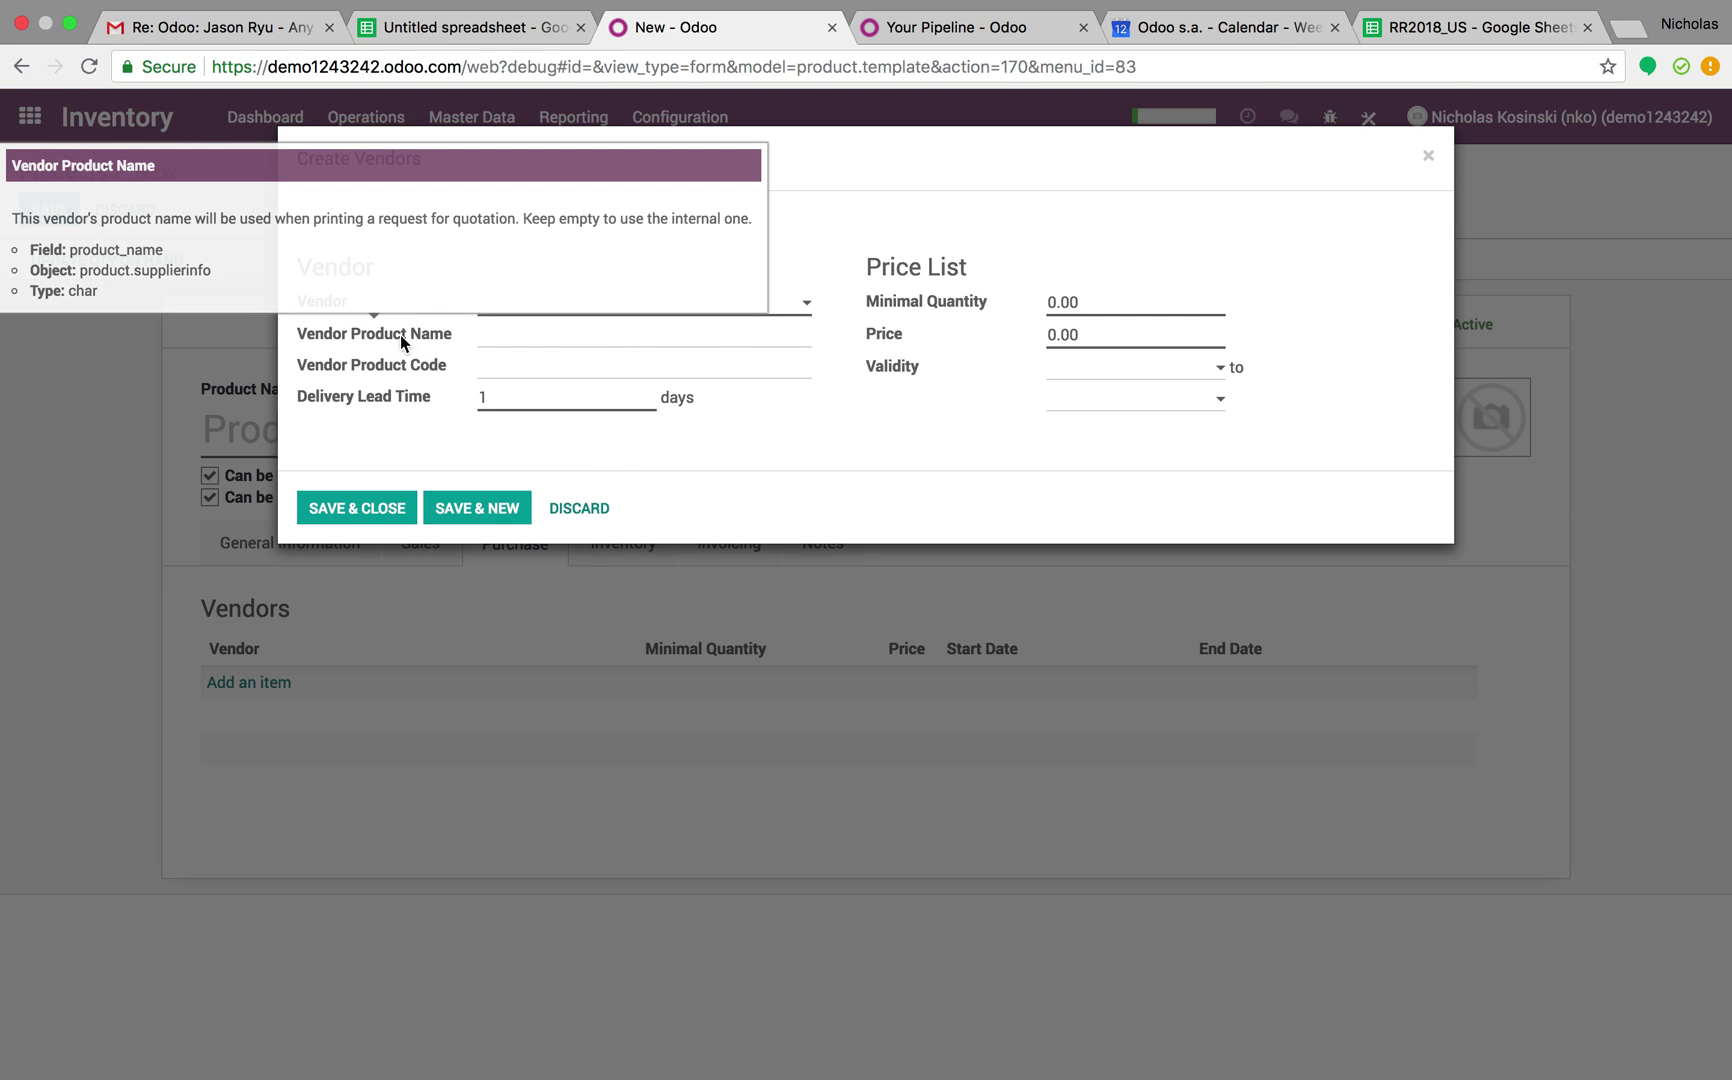
{"action": "mouse_move", "coordinate": [436, 373]}
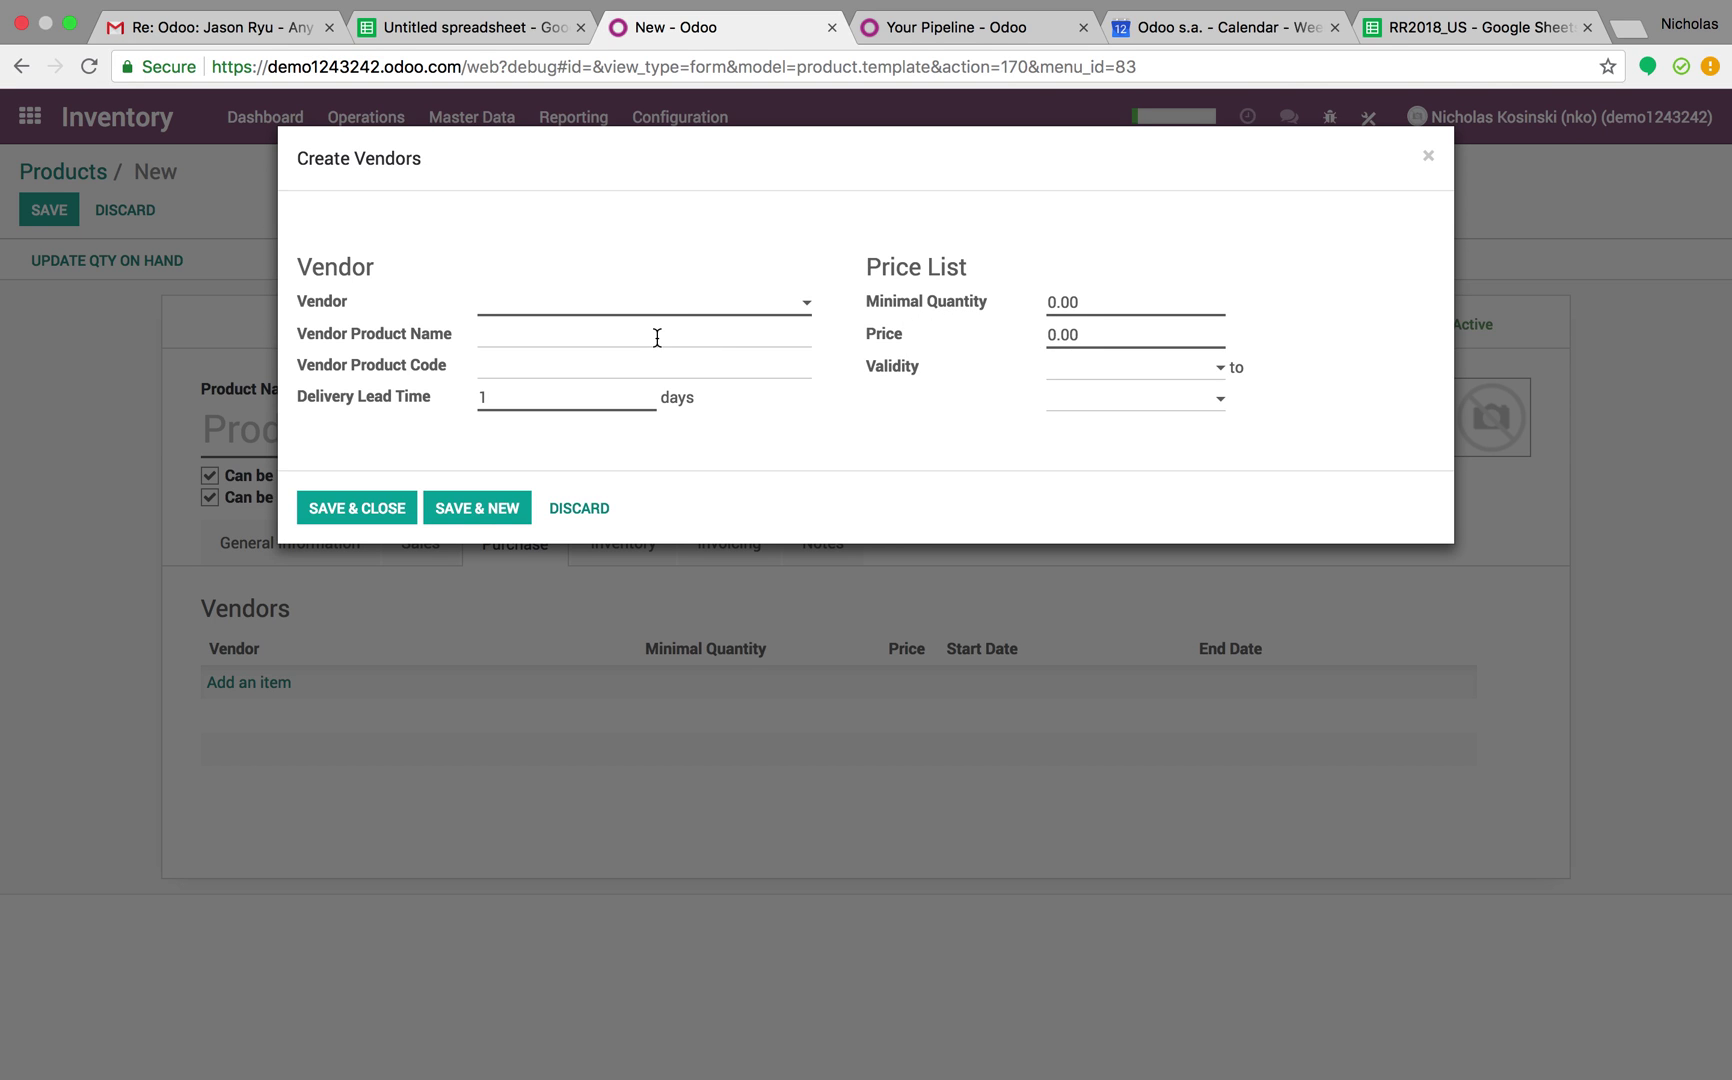
{"action": "left_click", "coordinate": [577, 509]}
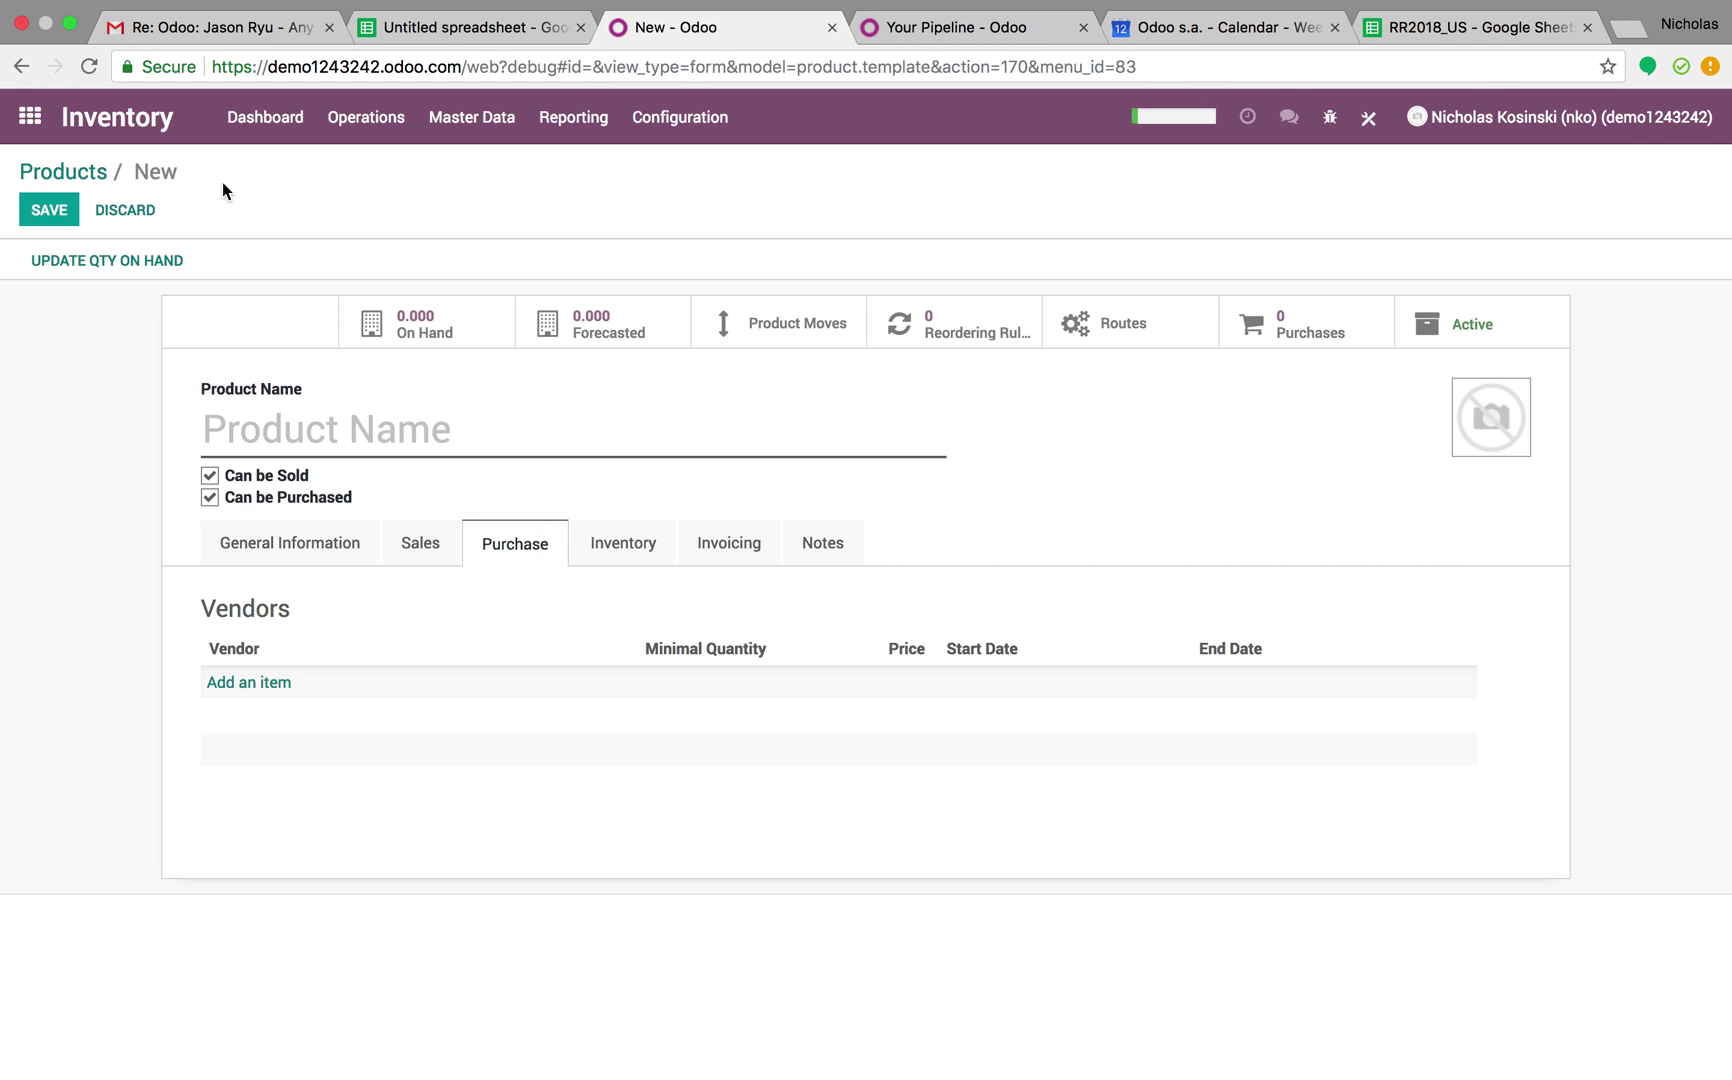
Replace Test12 in A2 with the customer's product name and widen column A to fit
{"action": "left_click", "coordinate": [419, 28]}
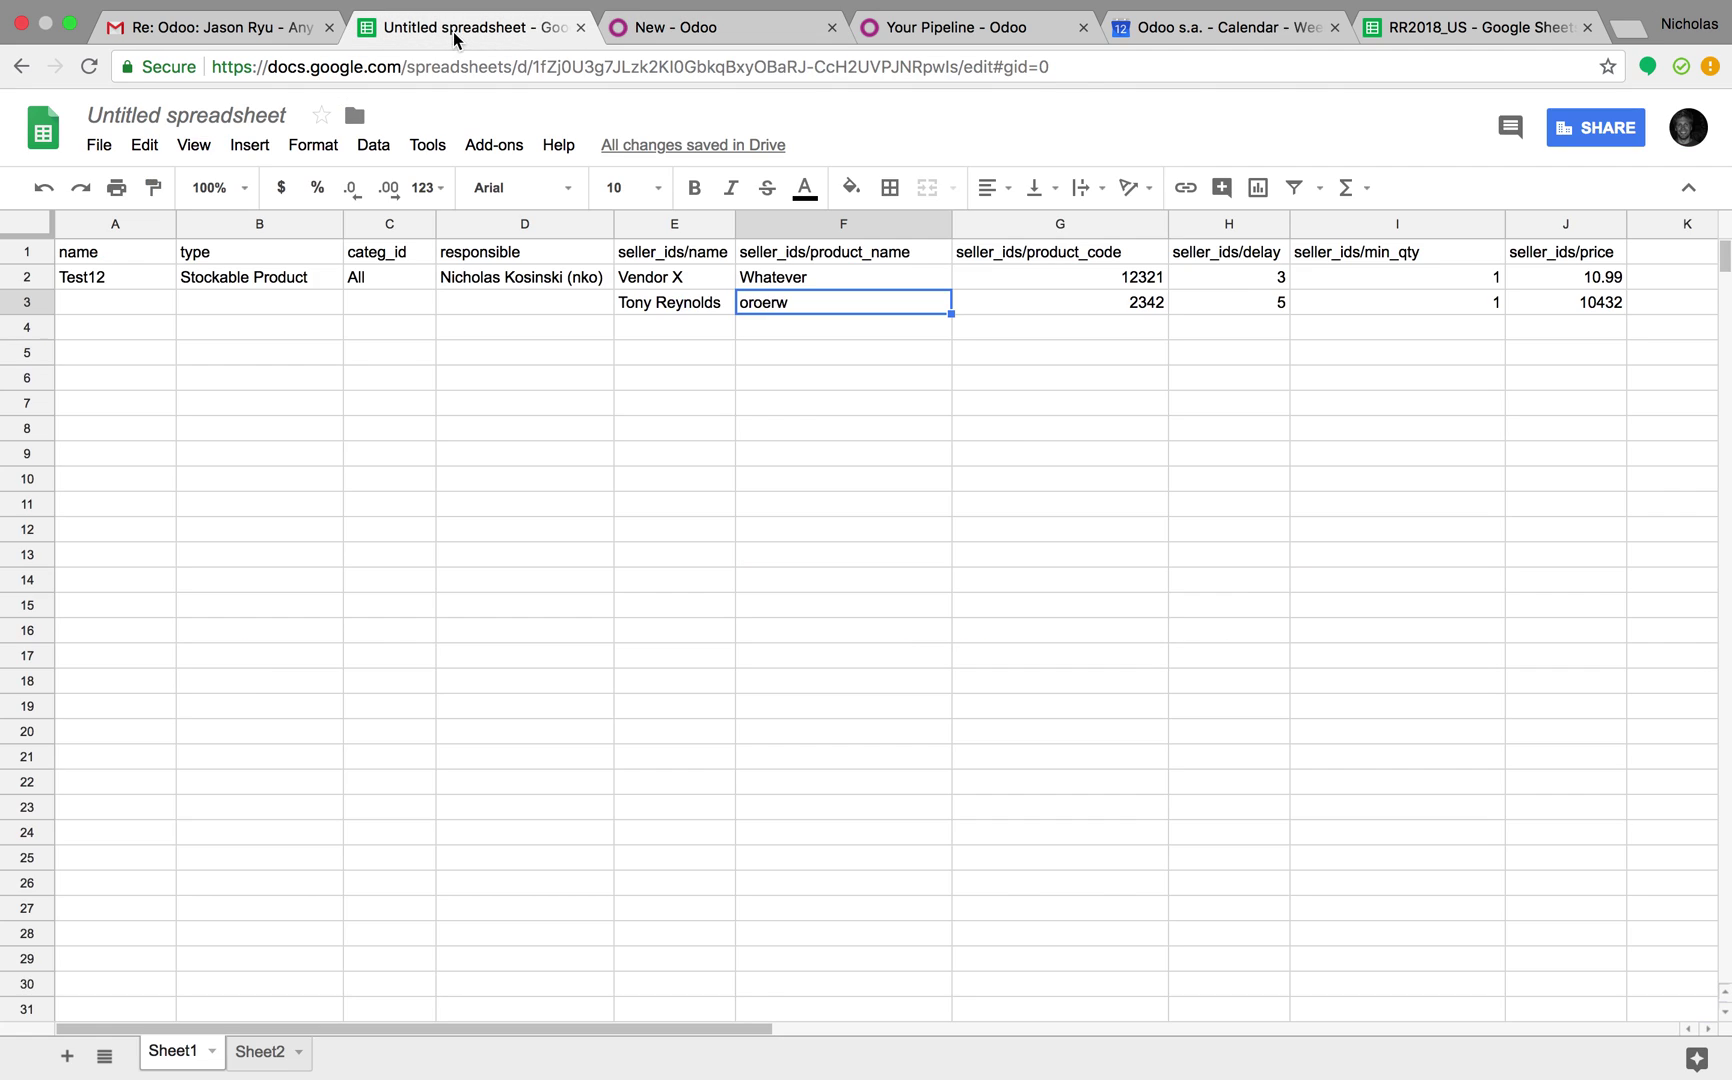
{"action": "left_click", "coordinate": [110, 284]}
{"action": "key", "text": "Delete"}
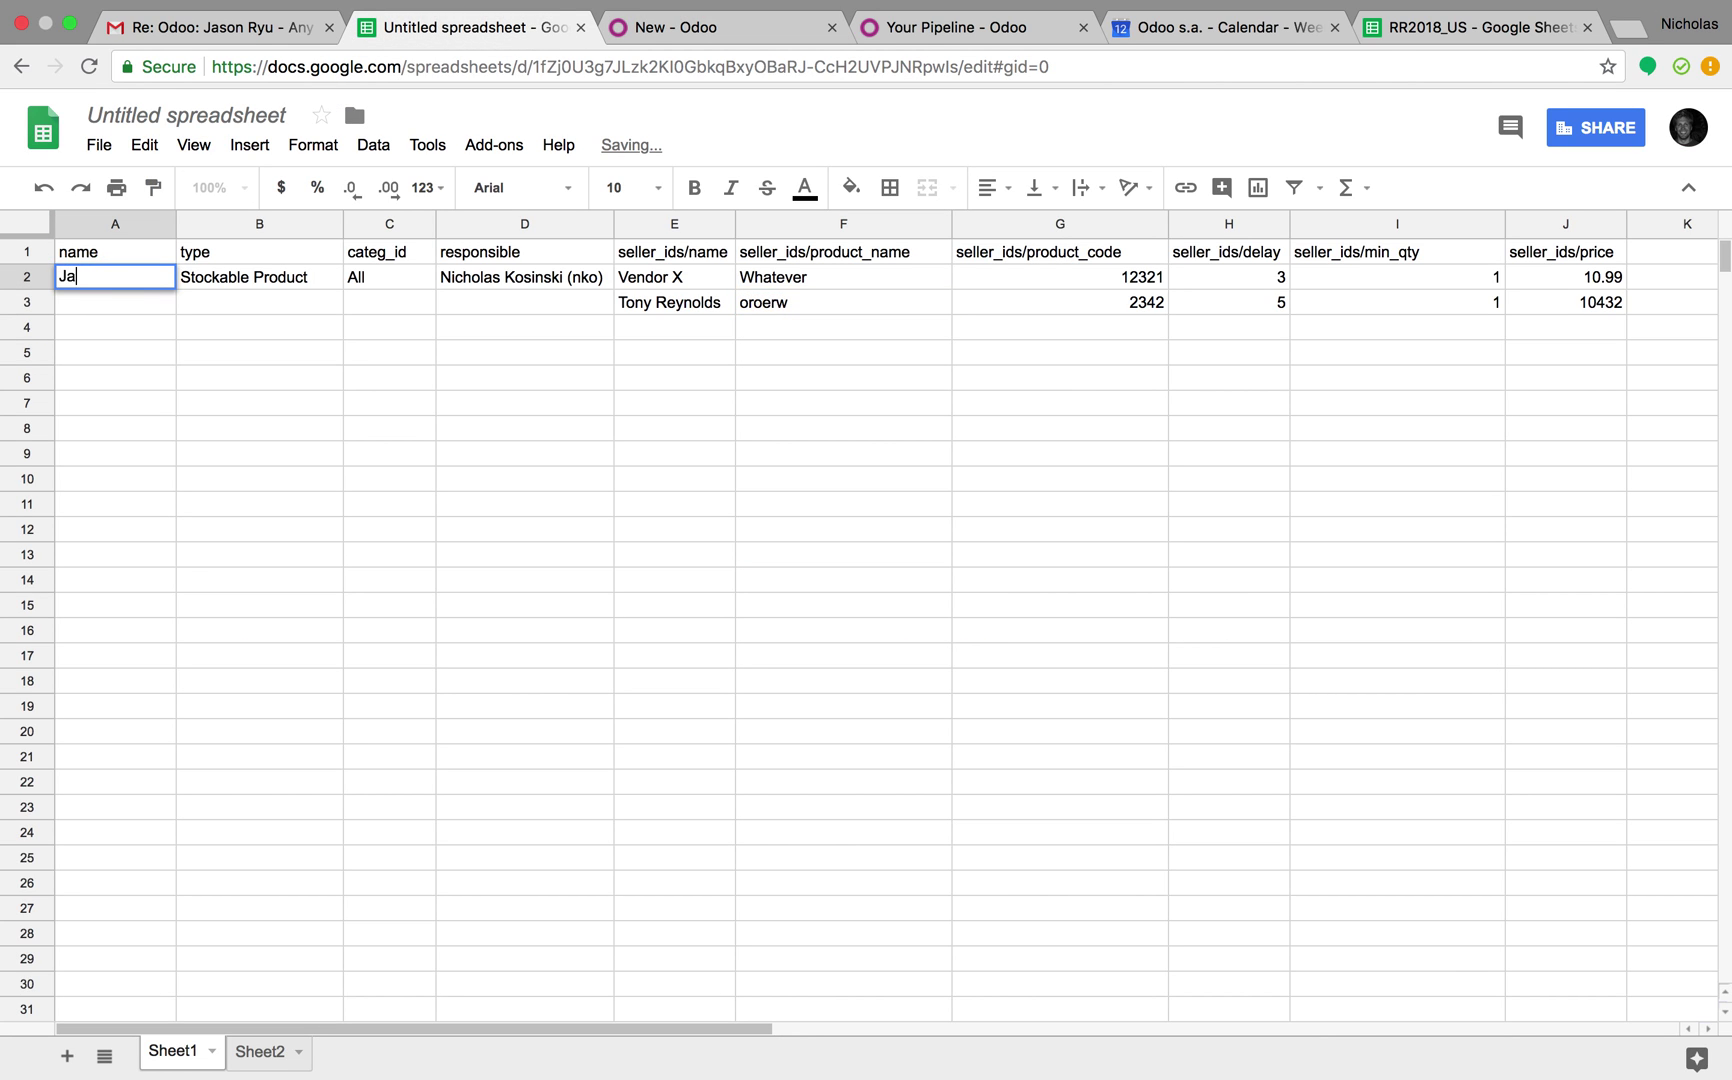
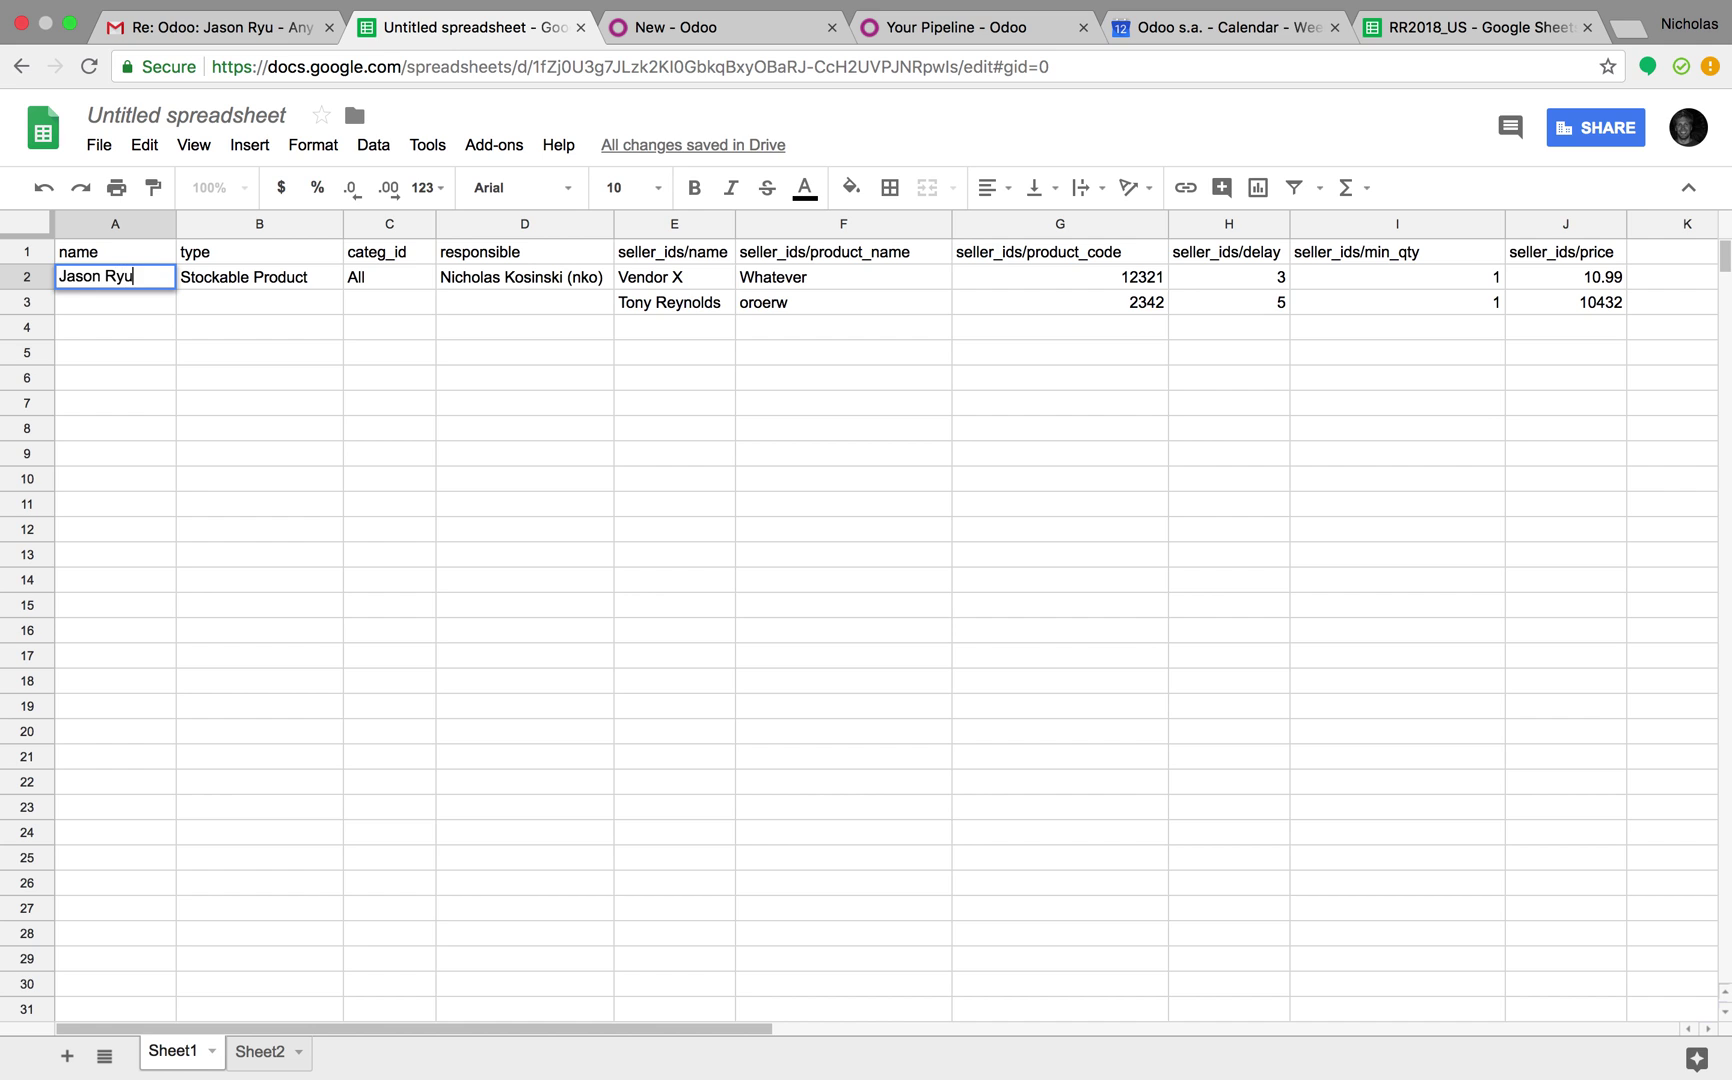
{"action": "type", "text": " Product"}
{"action": "key", "text": "Return"}
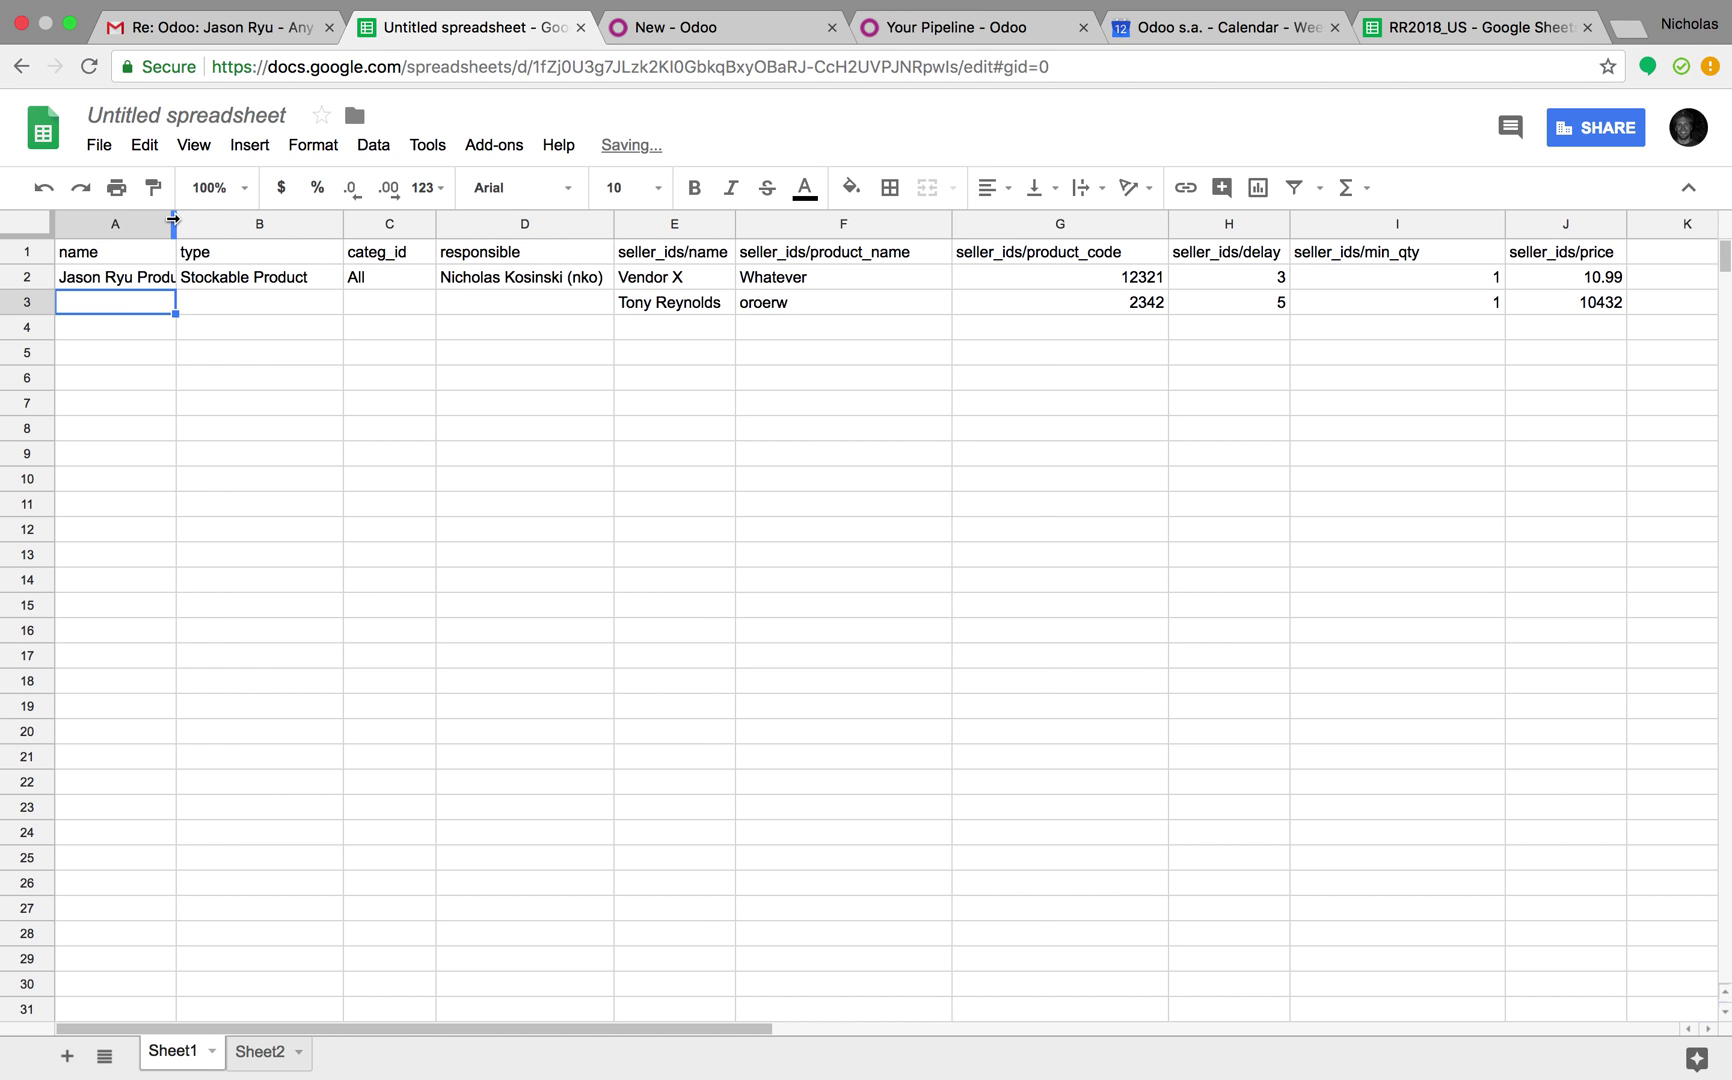
{"action": "left_click_drag", "start_coordinate": [175, 225], "coordinate": [259, 225]}
{"action": "left_click", "coordinate": [438, 432]}
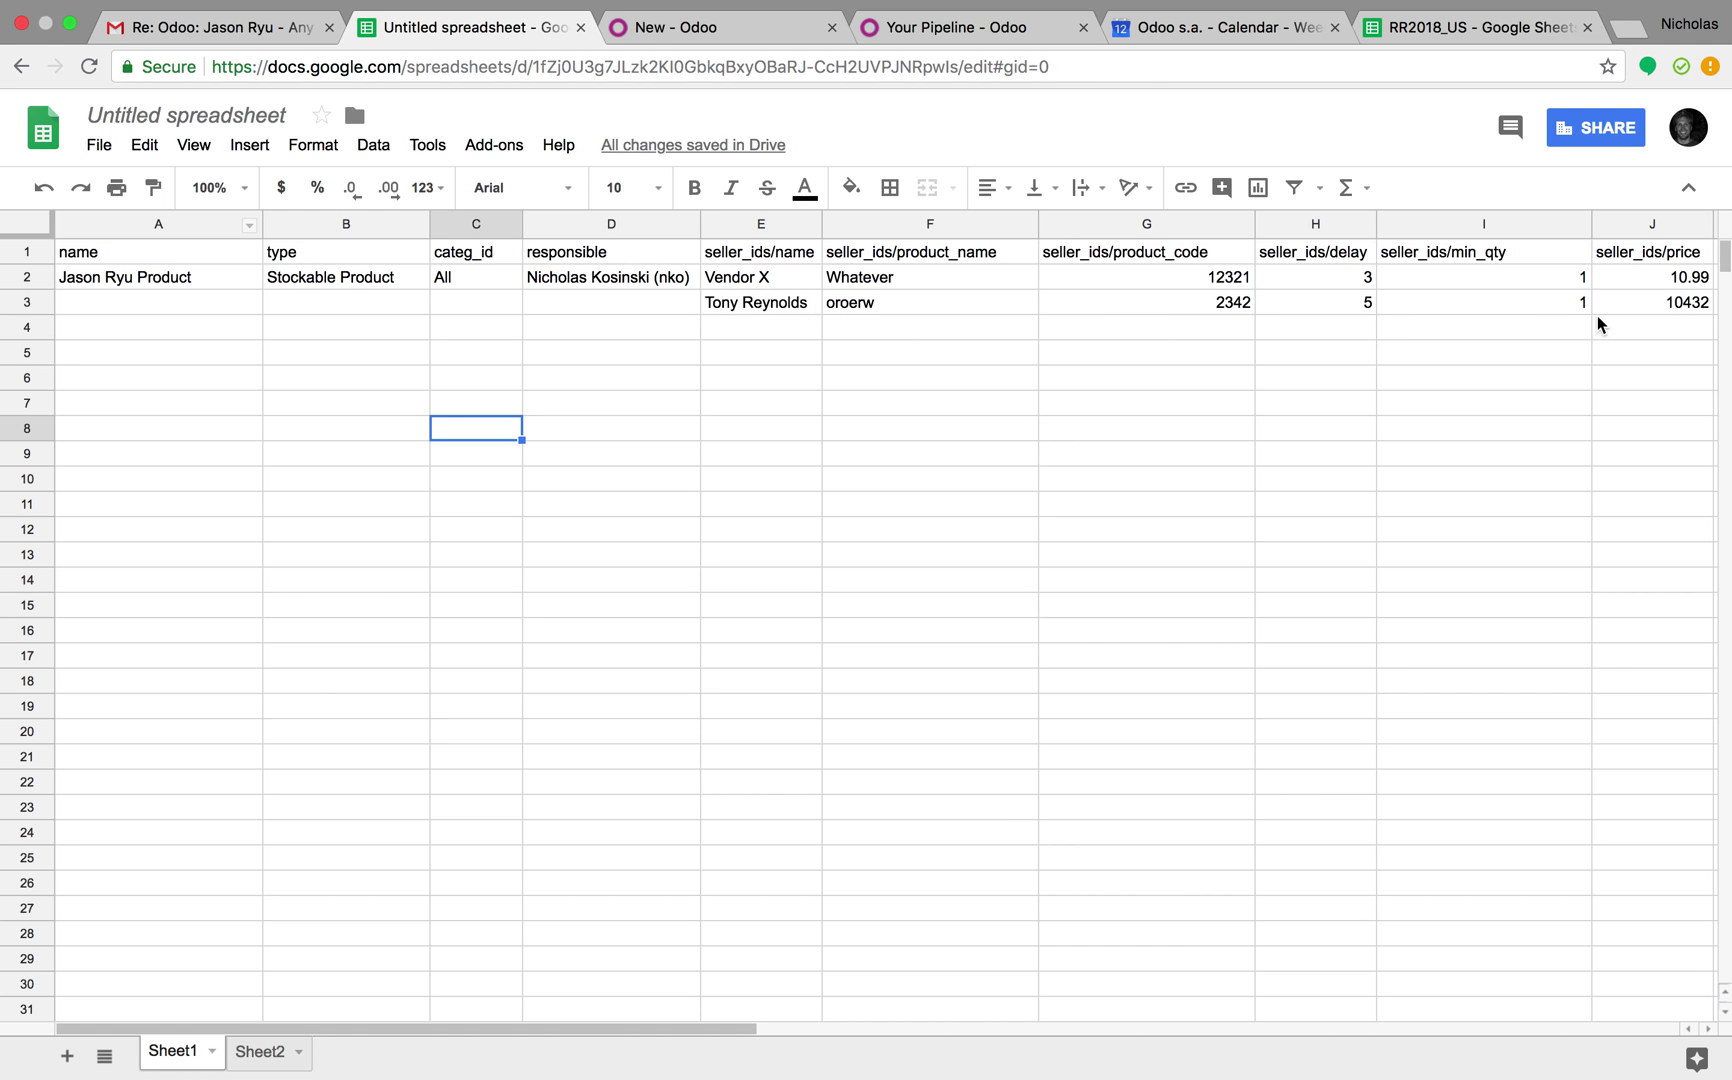
Download the sheet as a comma-separated values file
{"action": "left_click", "coordinate": [99, 145]}
{"action": "mouse_move", "coordinate": [155, 378]}
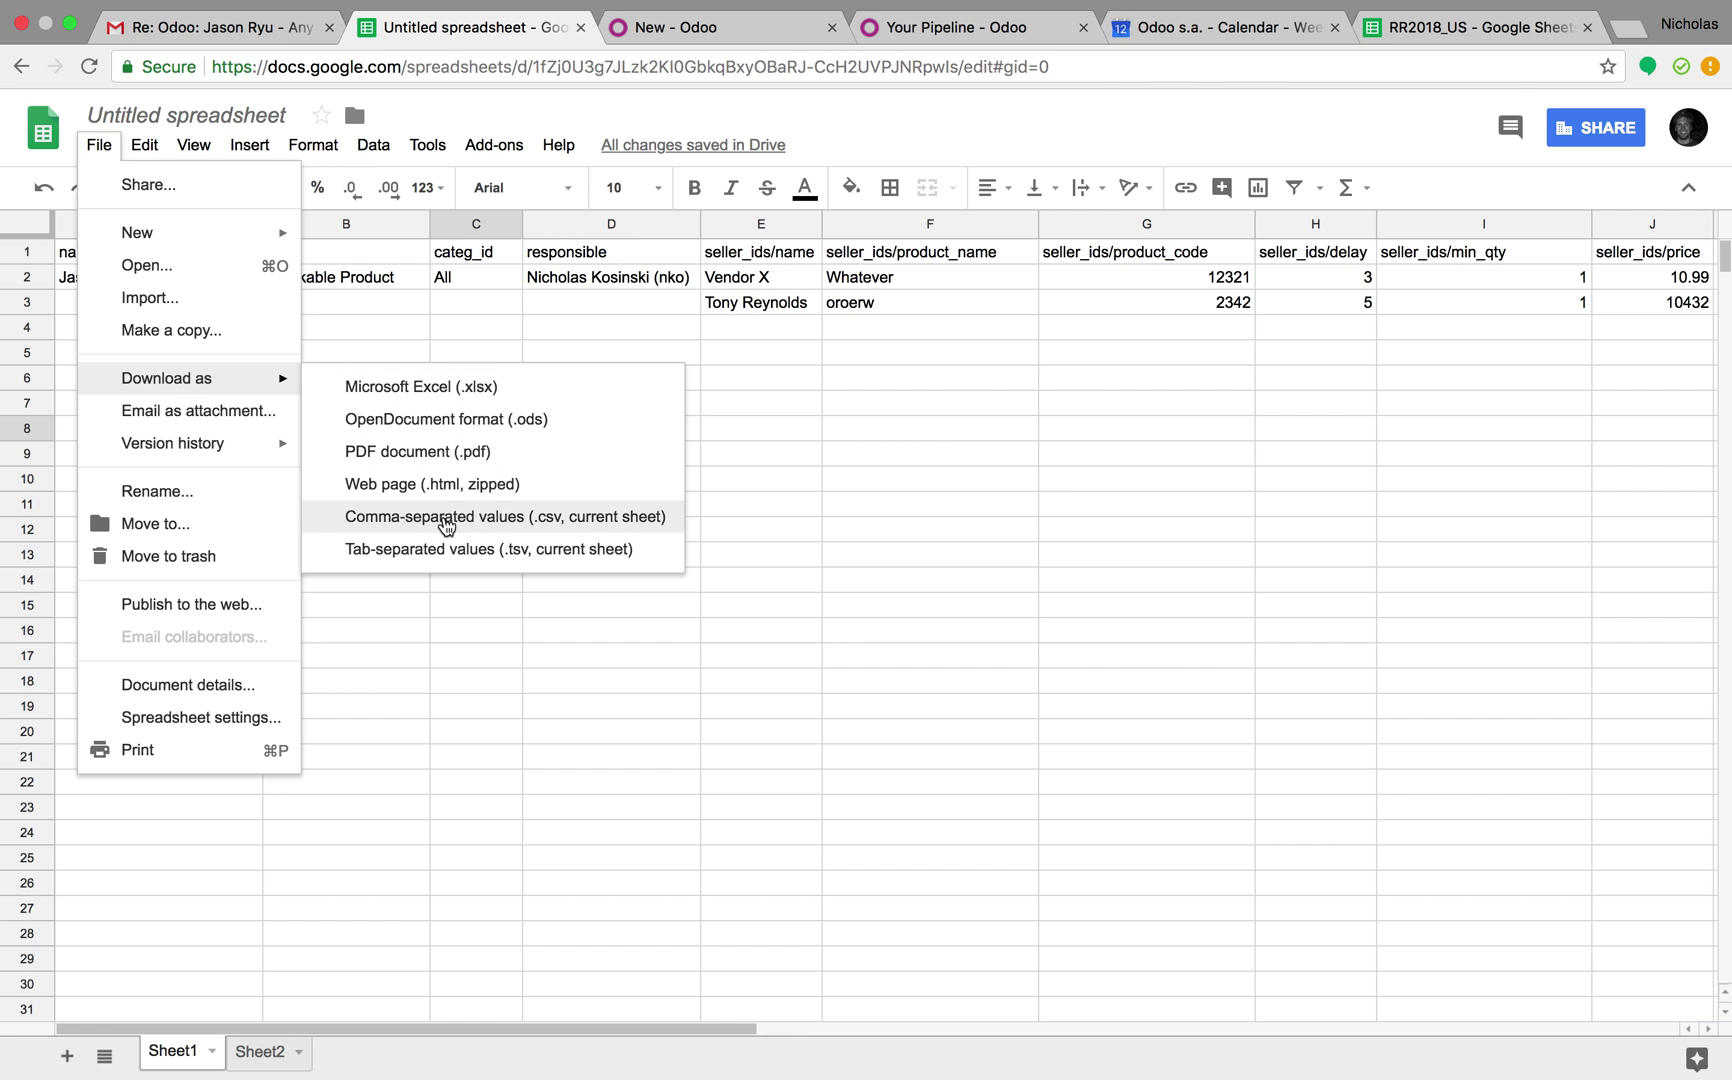
{"action": "left_click", "coordinate": [446, 522]}
Load the downloaded CSV into Products, test it, and run the import
{"action": "left_click", "coordinate": [720, 27]}
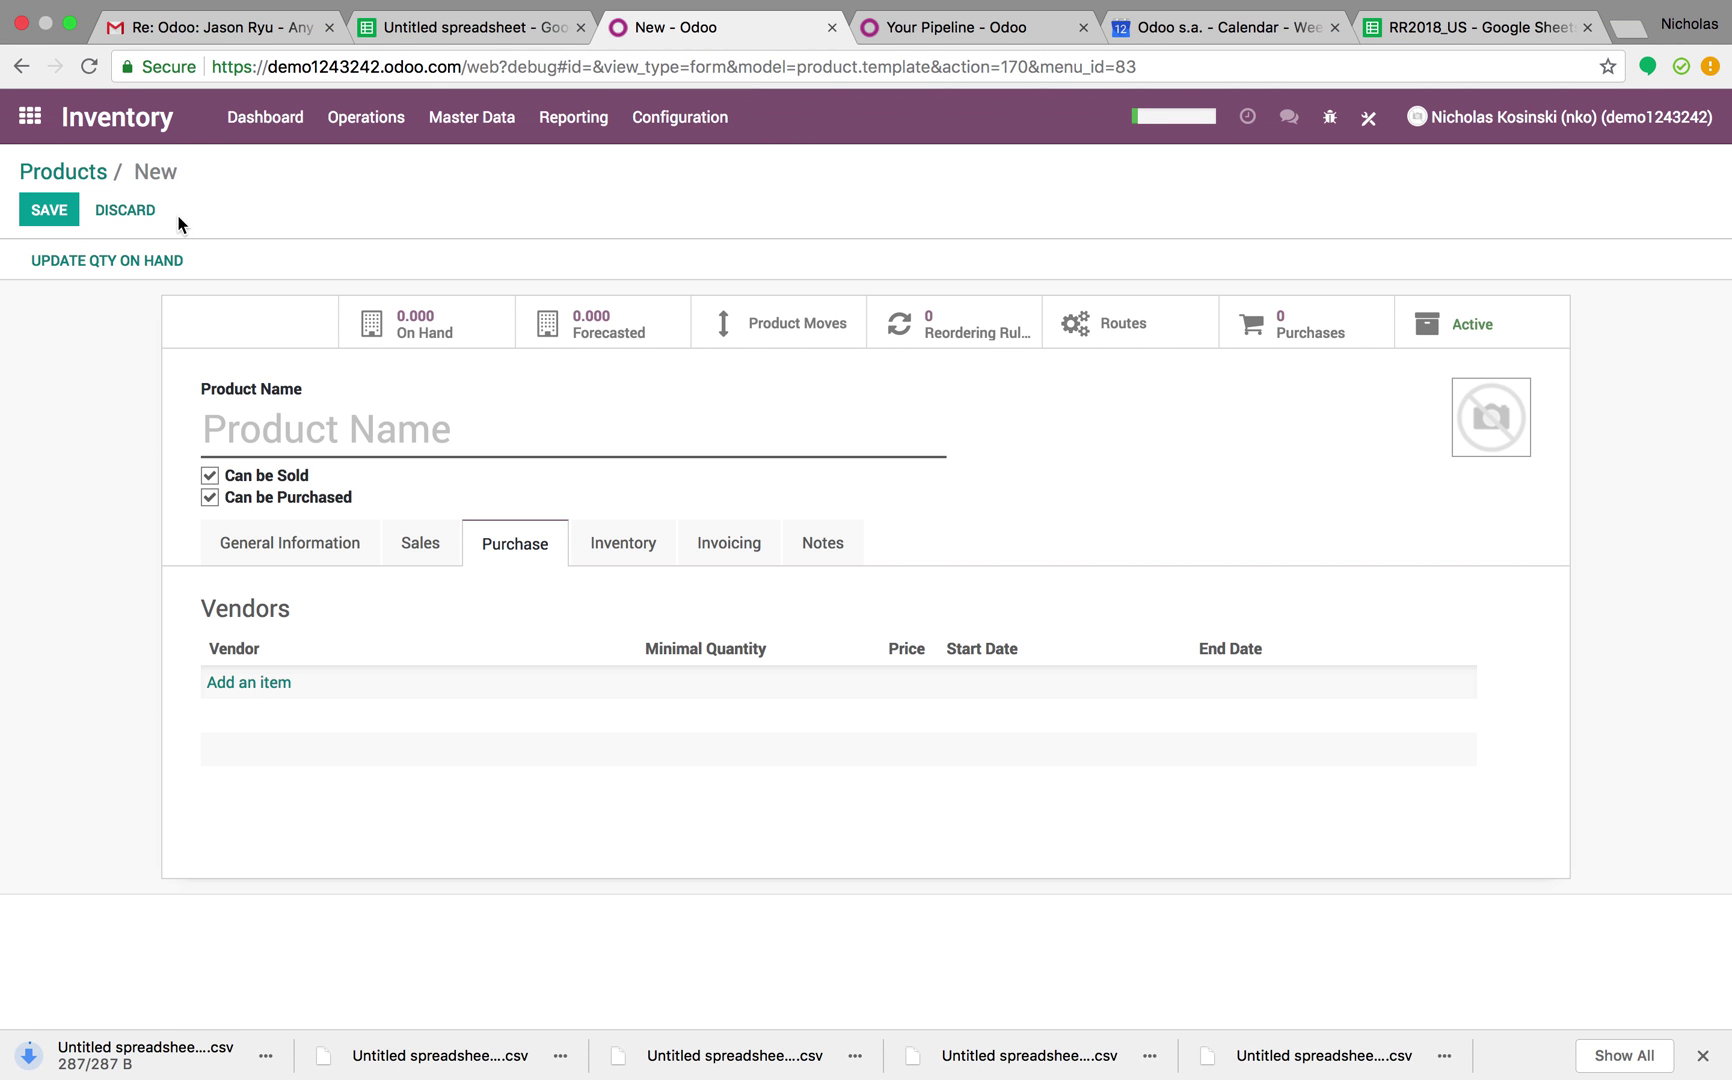
{"action": "left_click", "coordinate": [73, 170]}
{"action": "left_click", "coordinate": [143, 215]}
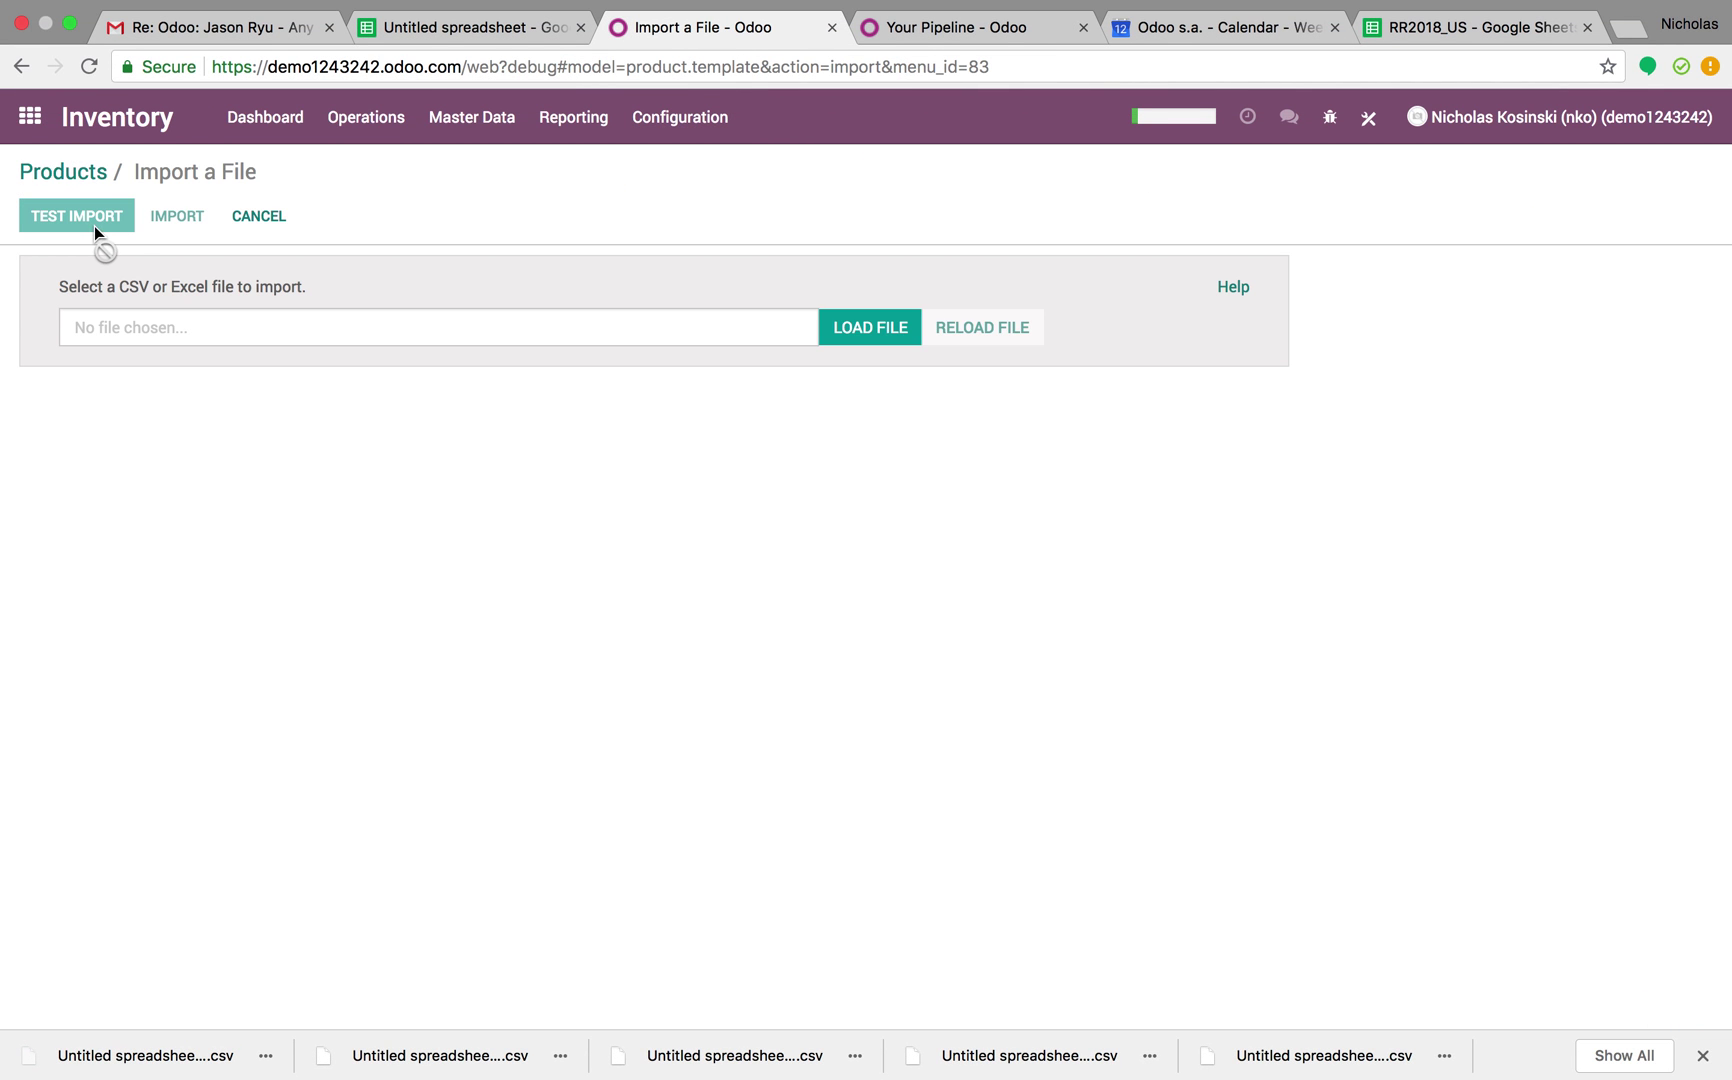
{"action": "left_click", "coordinate": [860, 325]}
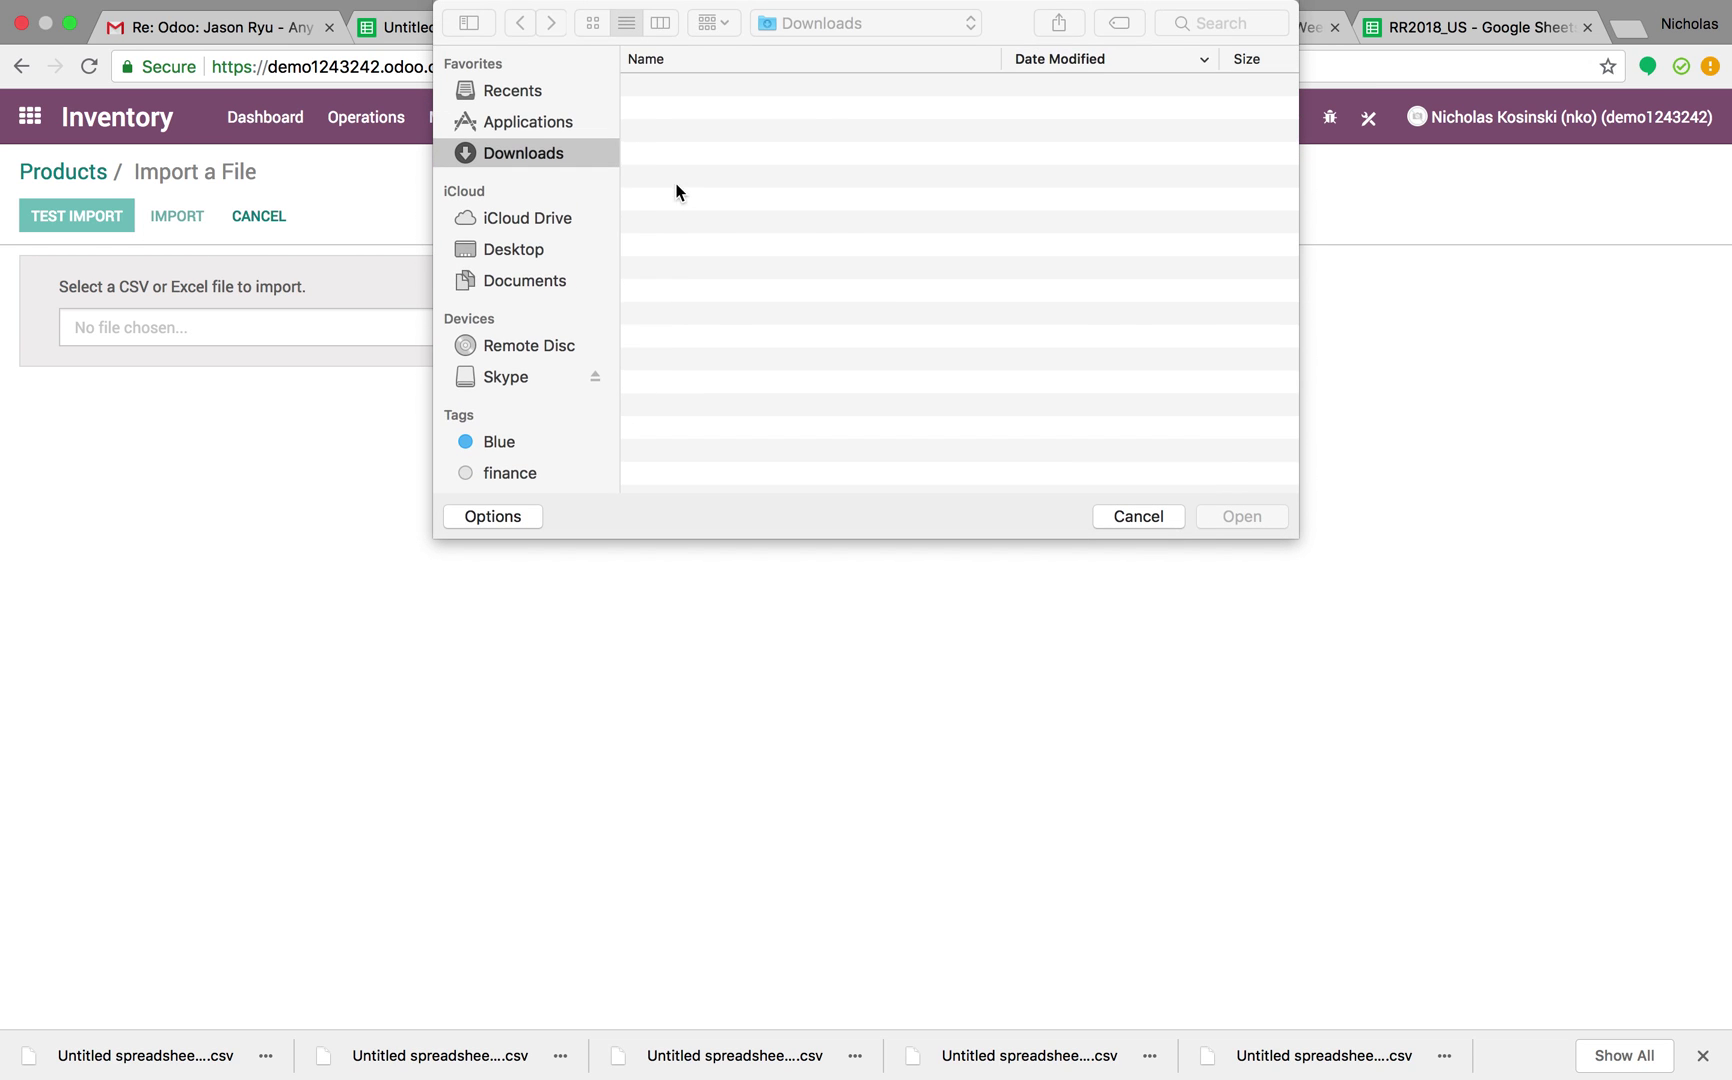
{"action": "double_click", "coordinate": [743, 87]}
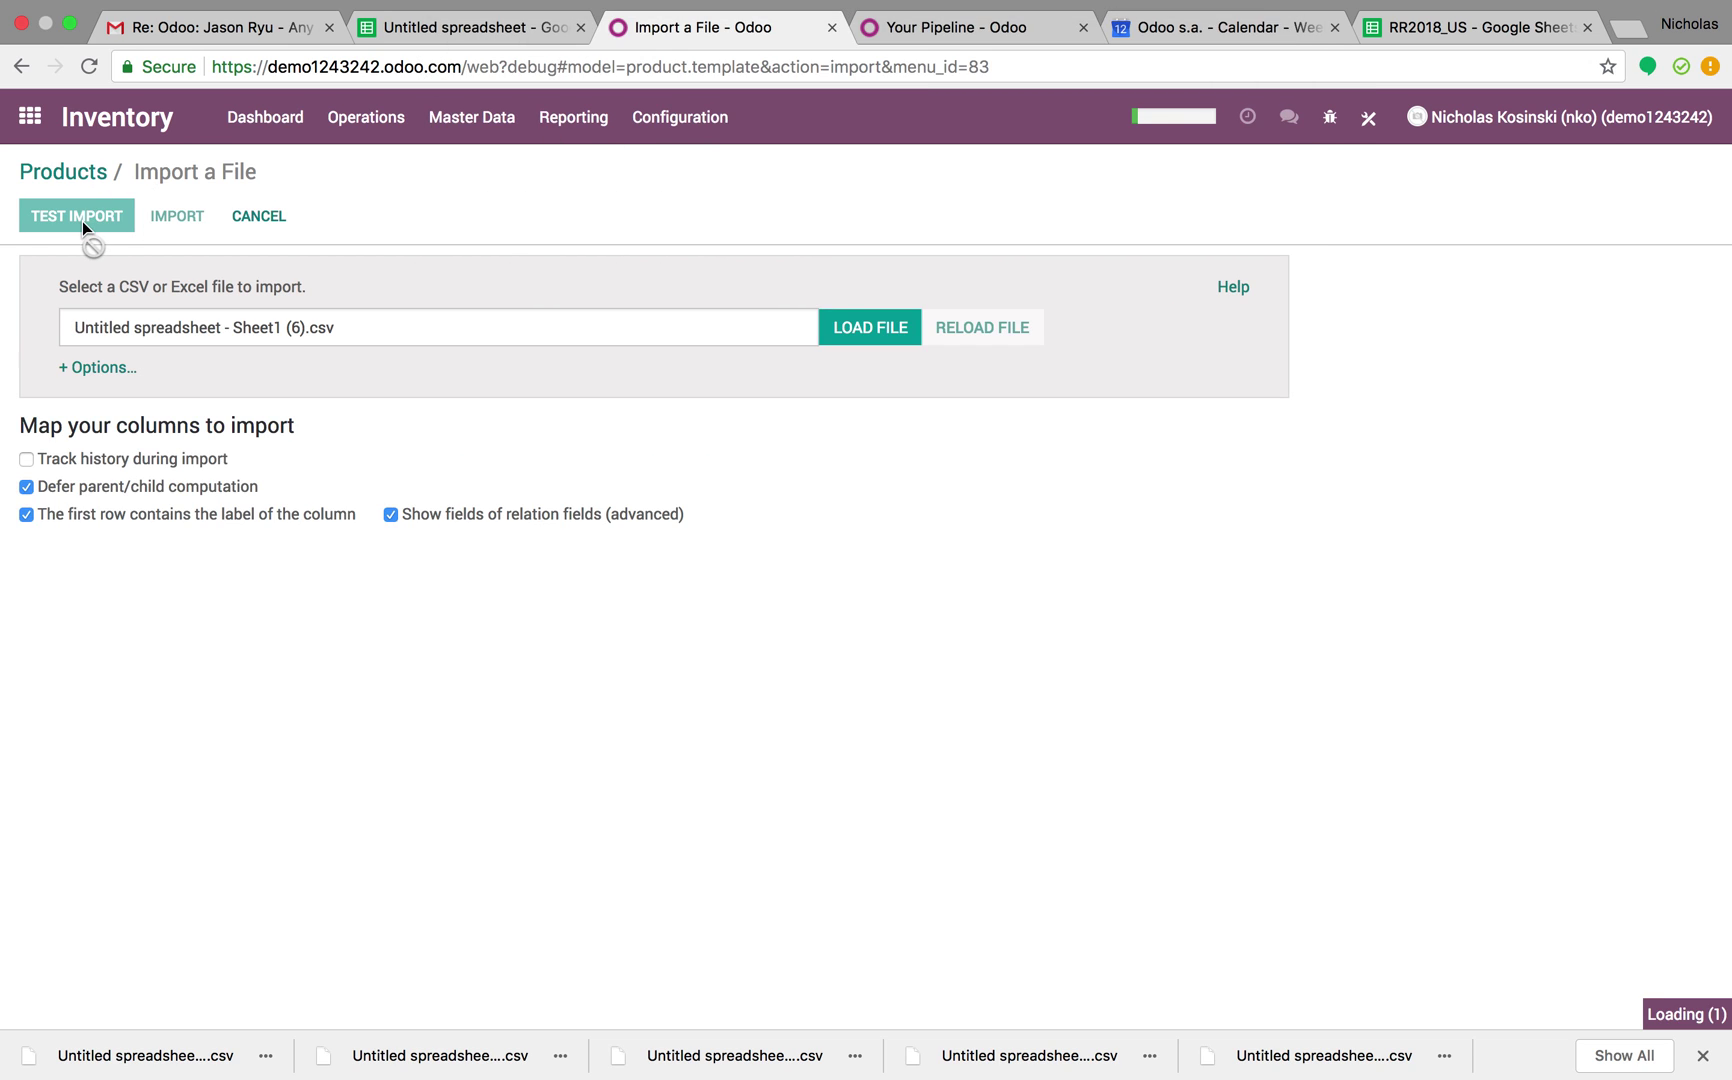
{"action": "left_click", "coordinate": [87, 218]}
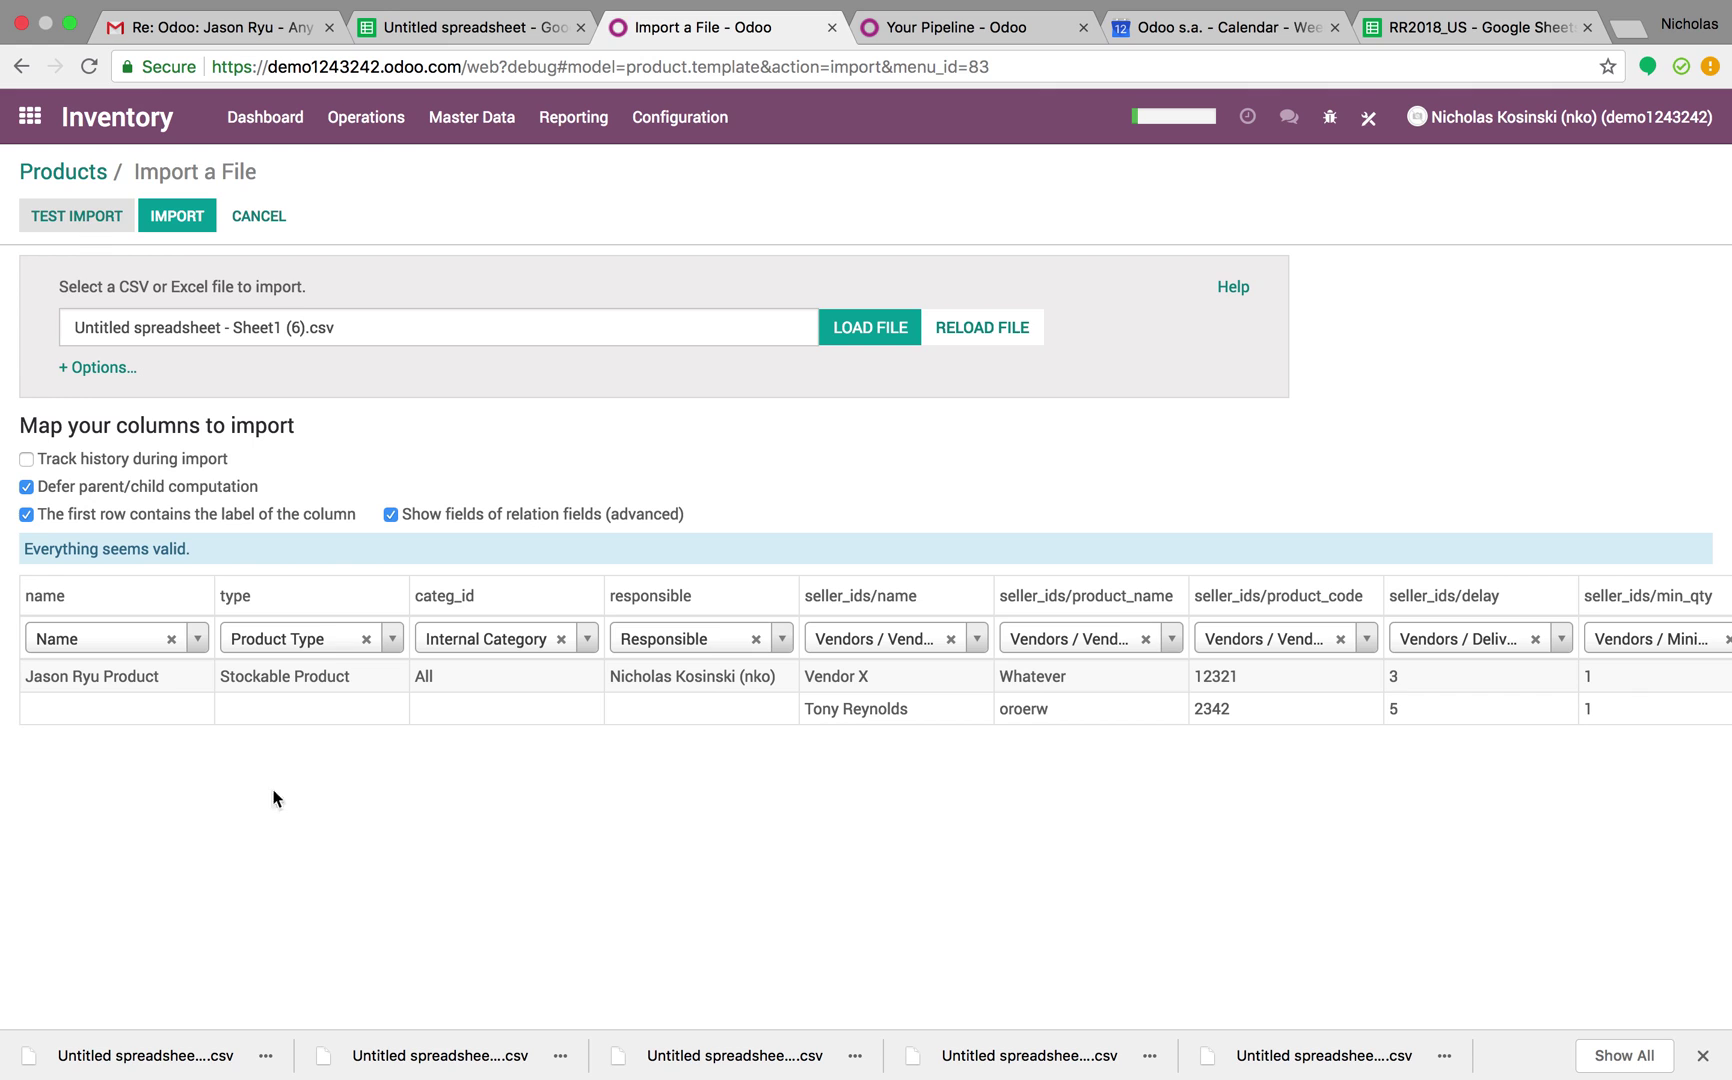
{"action": "left_click", "coordinate": [173, 212]}
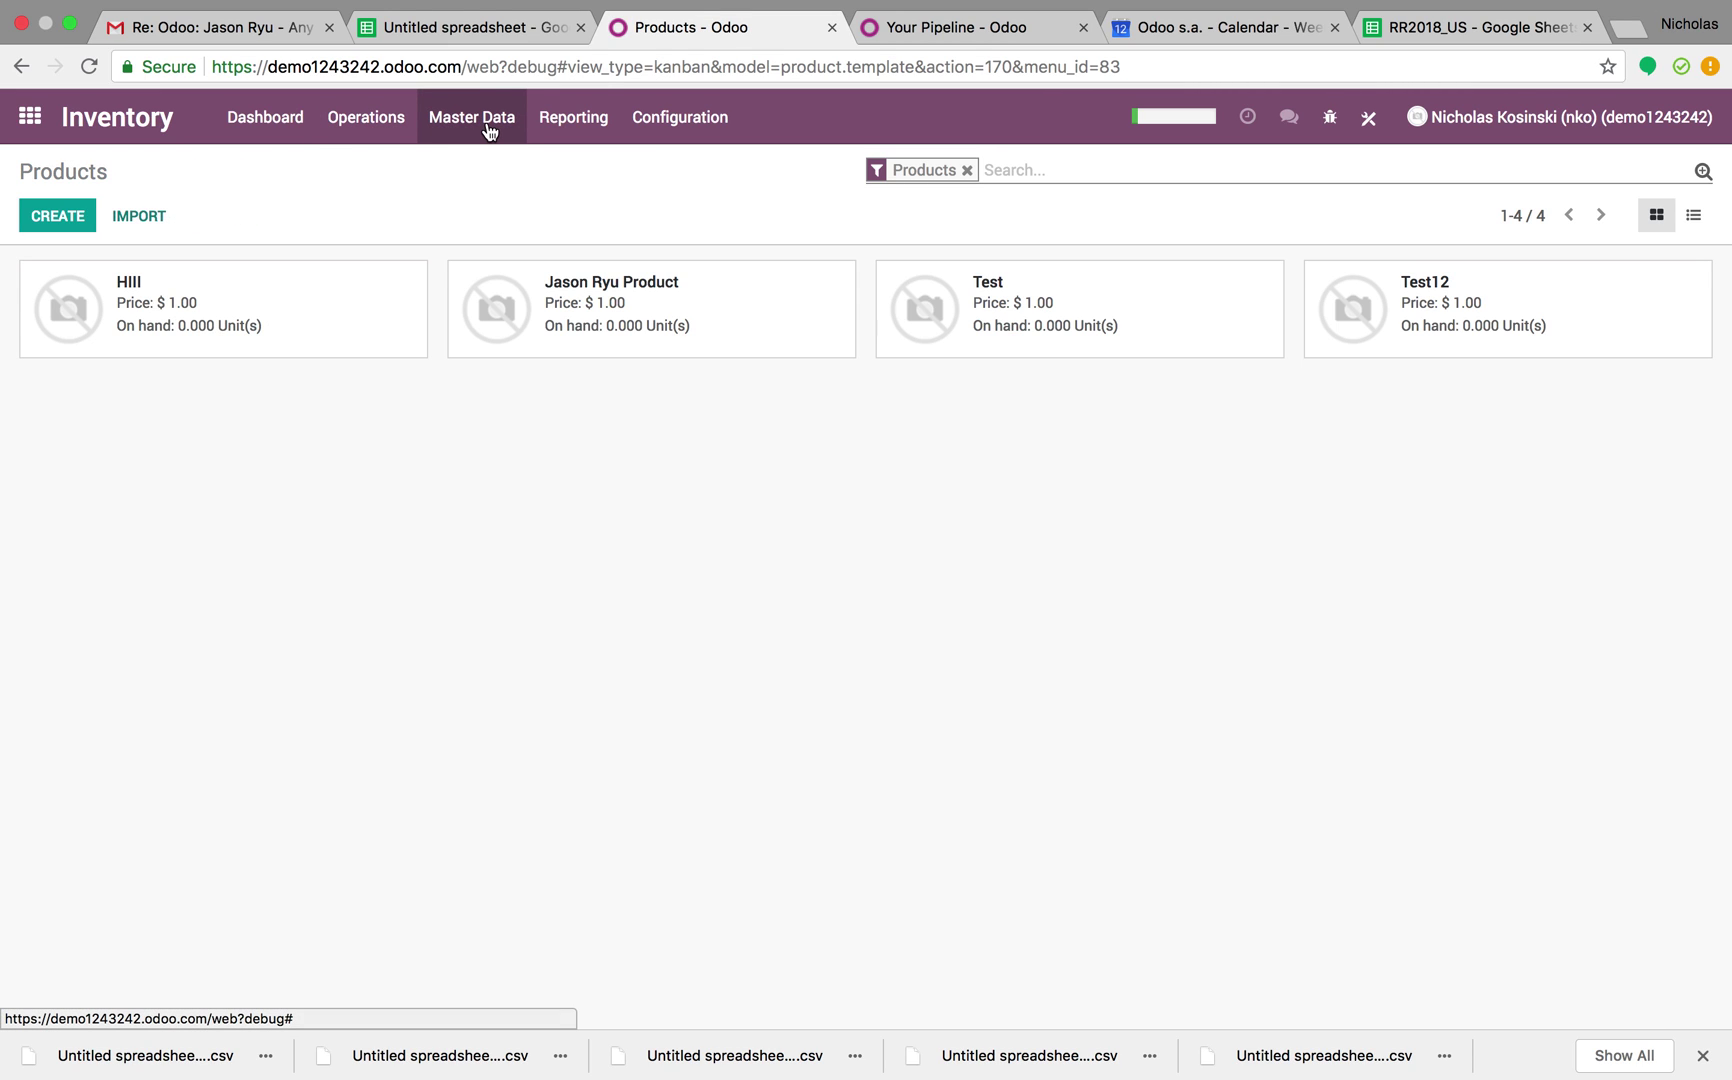
Inspect the imported product's vendor lines (10.99 and 10,432.00) and the second vendor's product name
{"action": "left_click", "coordinate": [716, 293]}
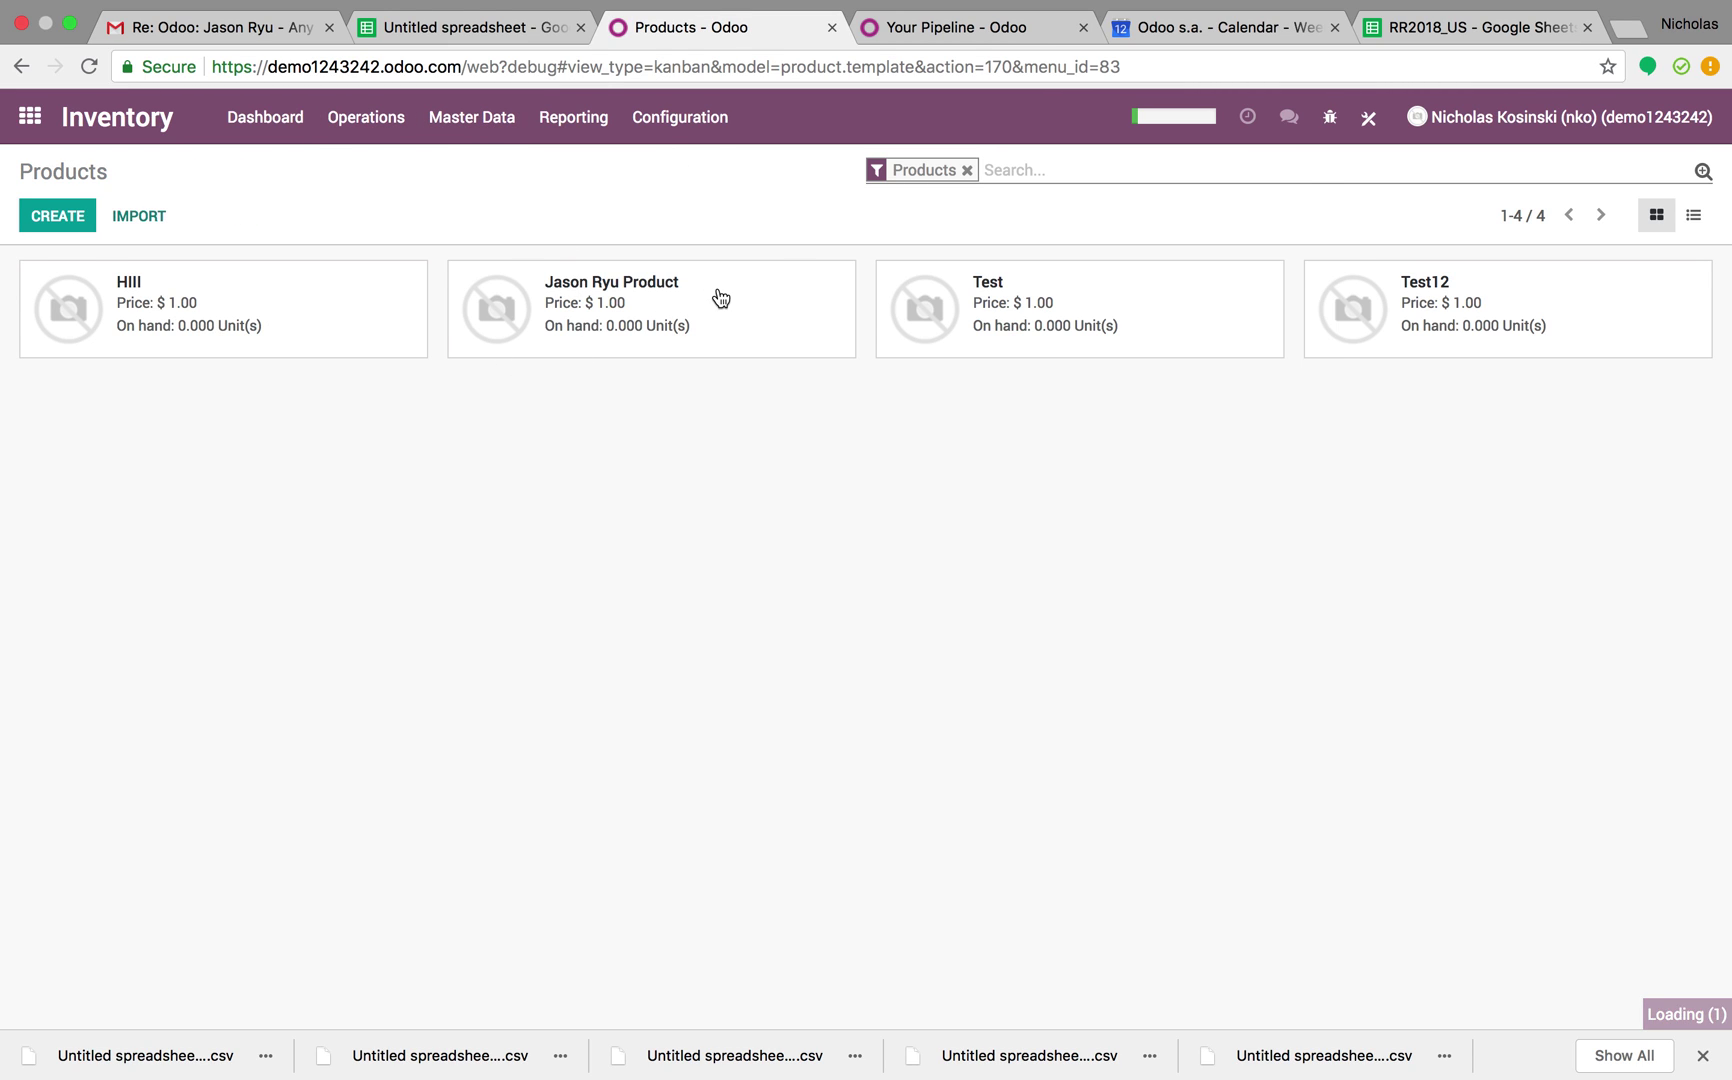
{"action": "left_click", "coordinate": [524, 520]}
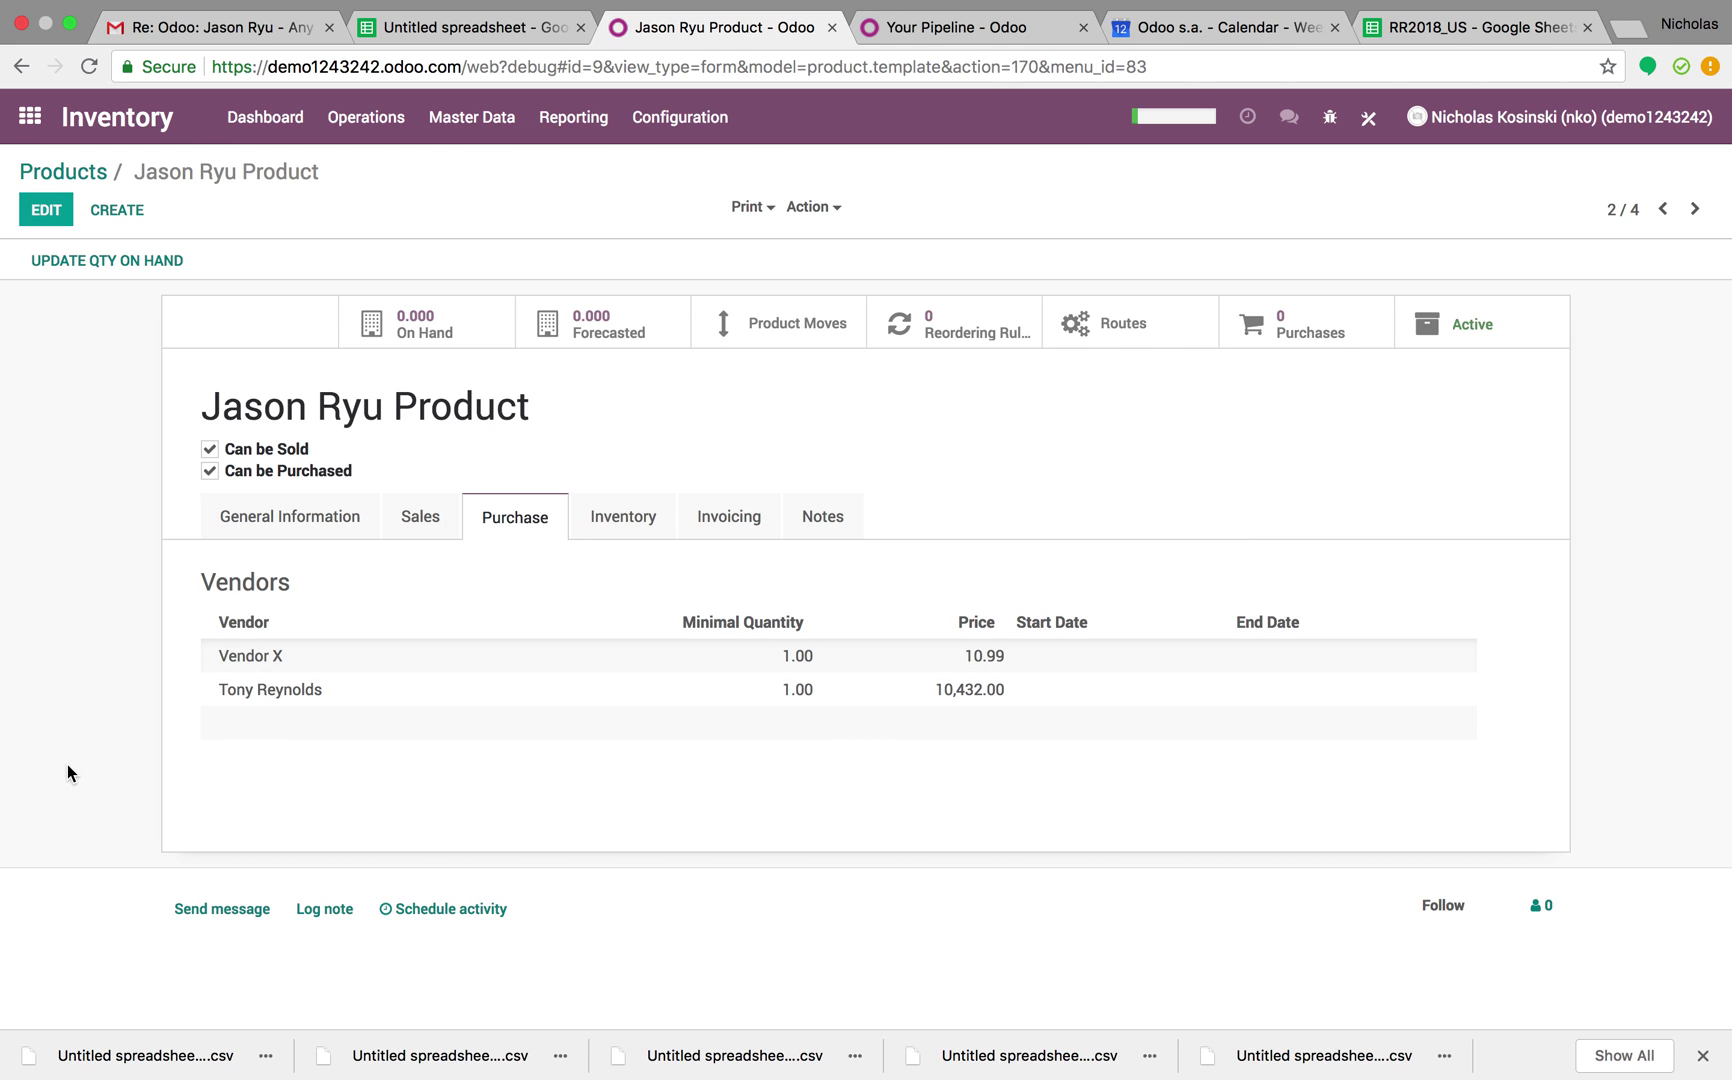
{"action": "left_click", "coordinate": [291, 693]}
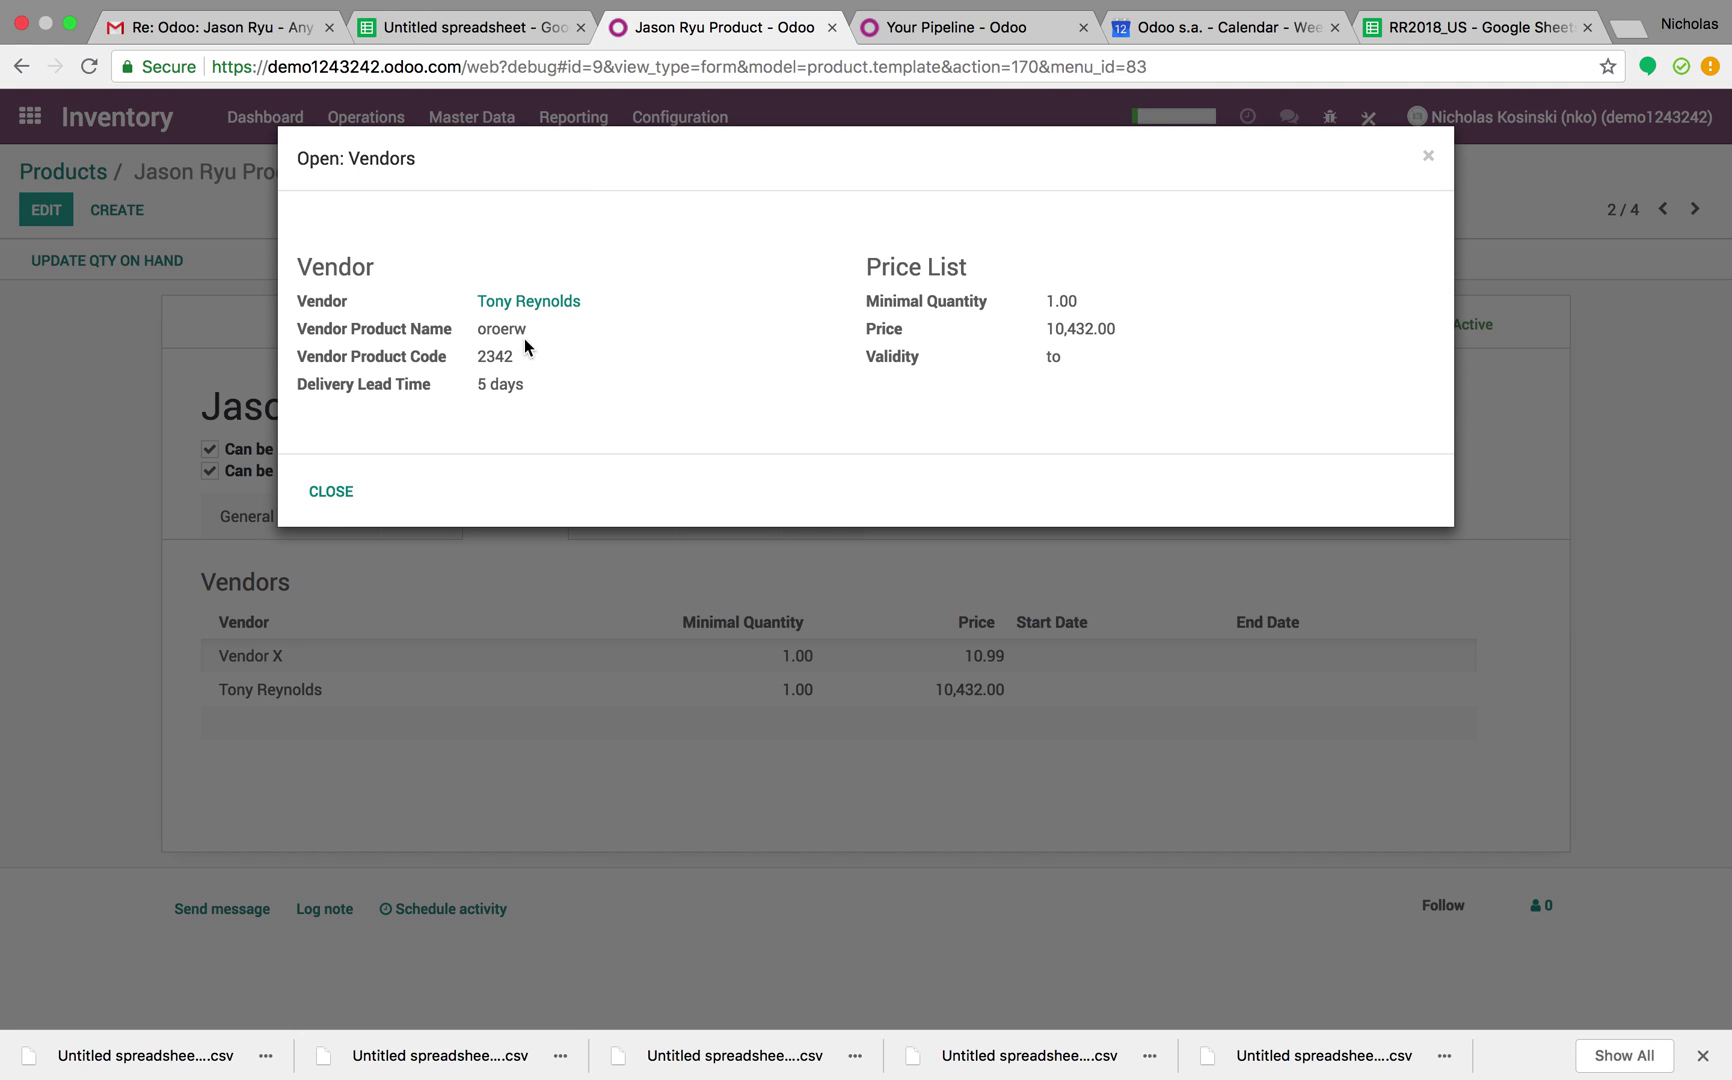
{"action": "left_click_drag", "start_coordinate": [527, 329], "coordinate": [470, 370]}
Start a new Purchase RFQ with the second vendor selected
{"action": "left_click", "coordinate": [330, 490]}
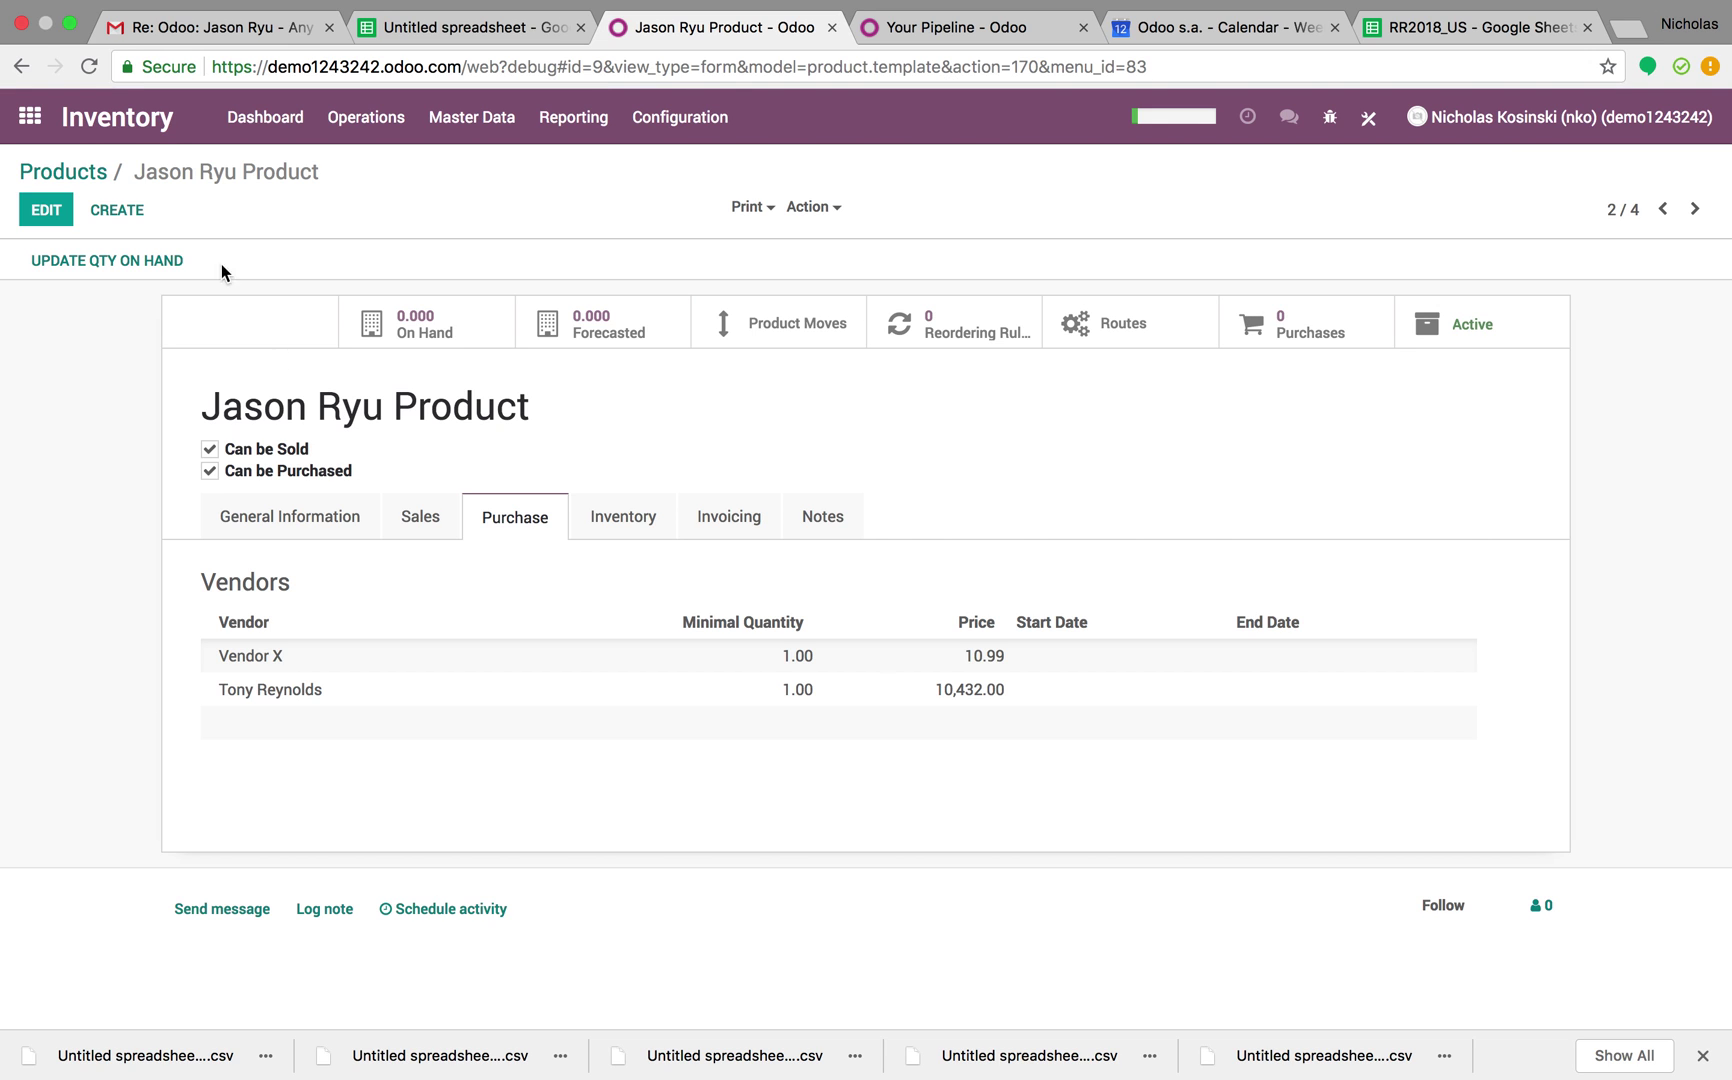
{"action": "left_click", "coordinate": [30, 116]}
{"action": "type", "text": "pur"}
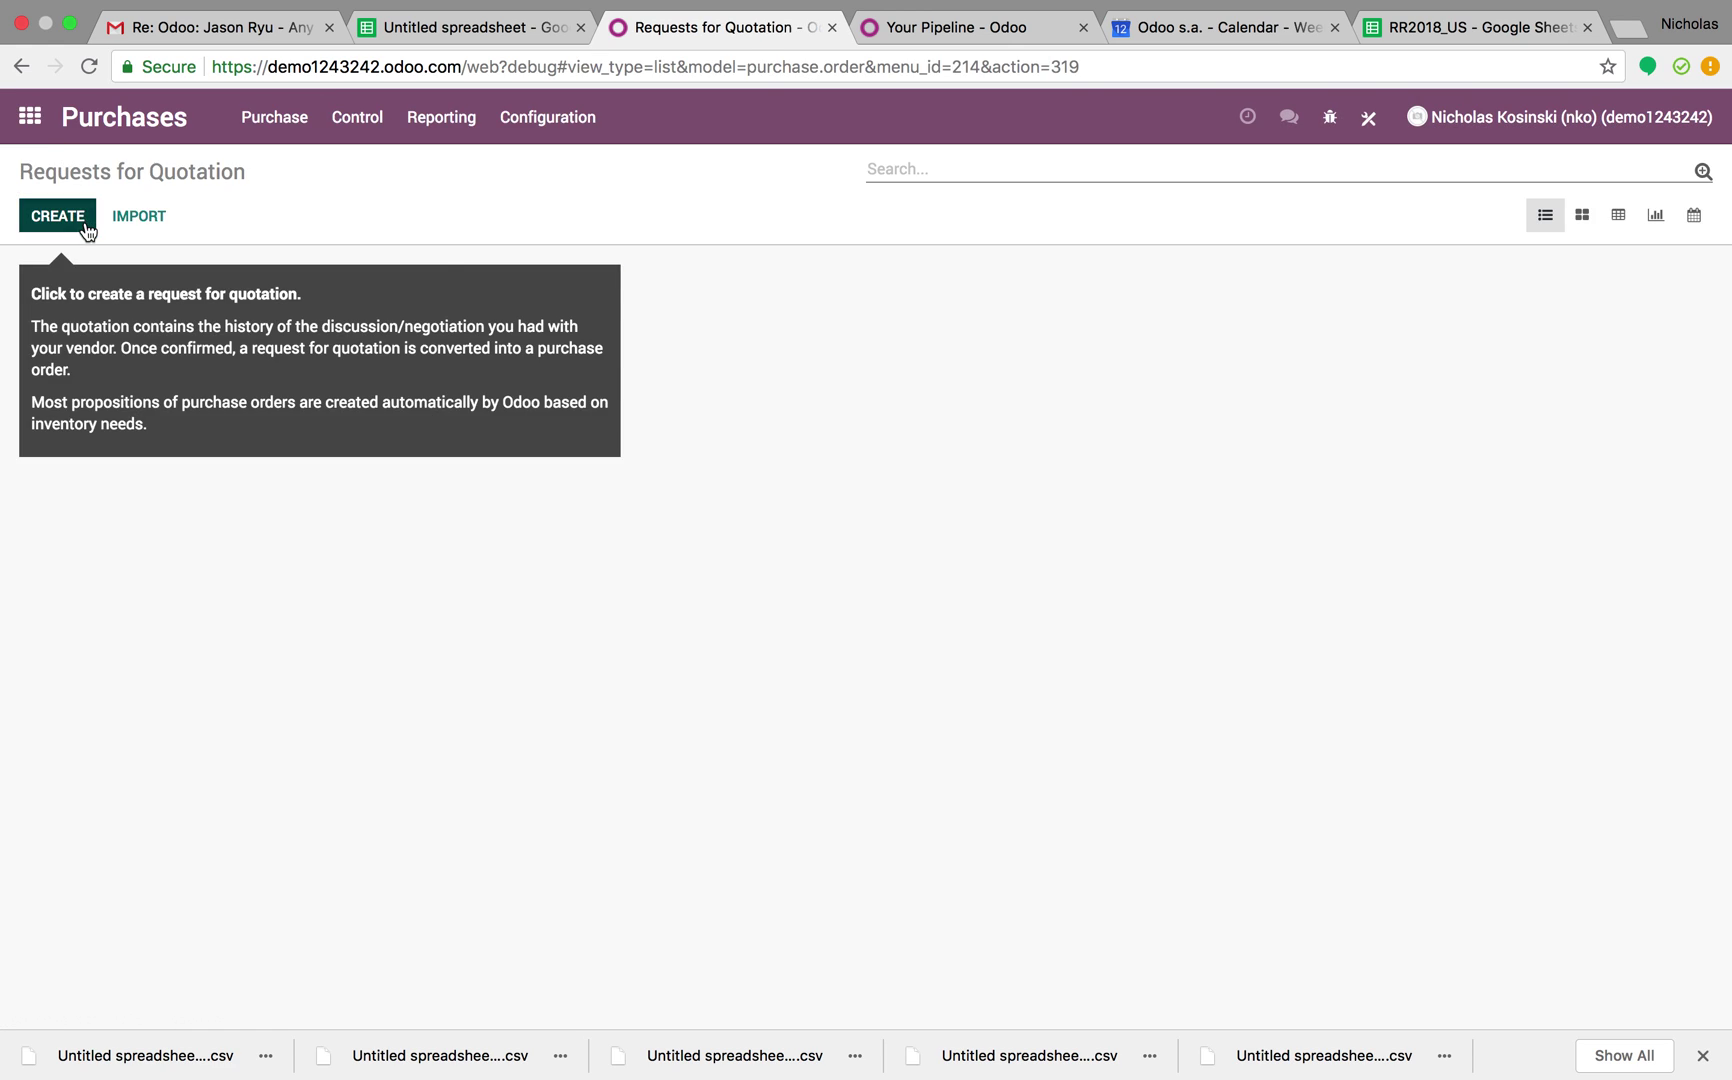
{"action": "left_click", "coordinate": [56, 212]}
{"action": "type", "text": "ton"}
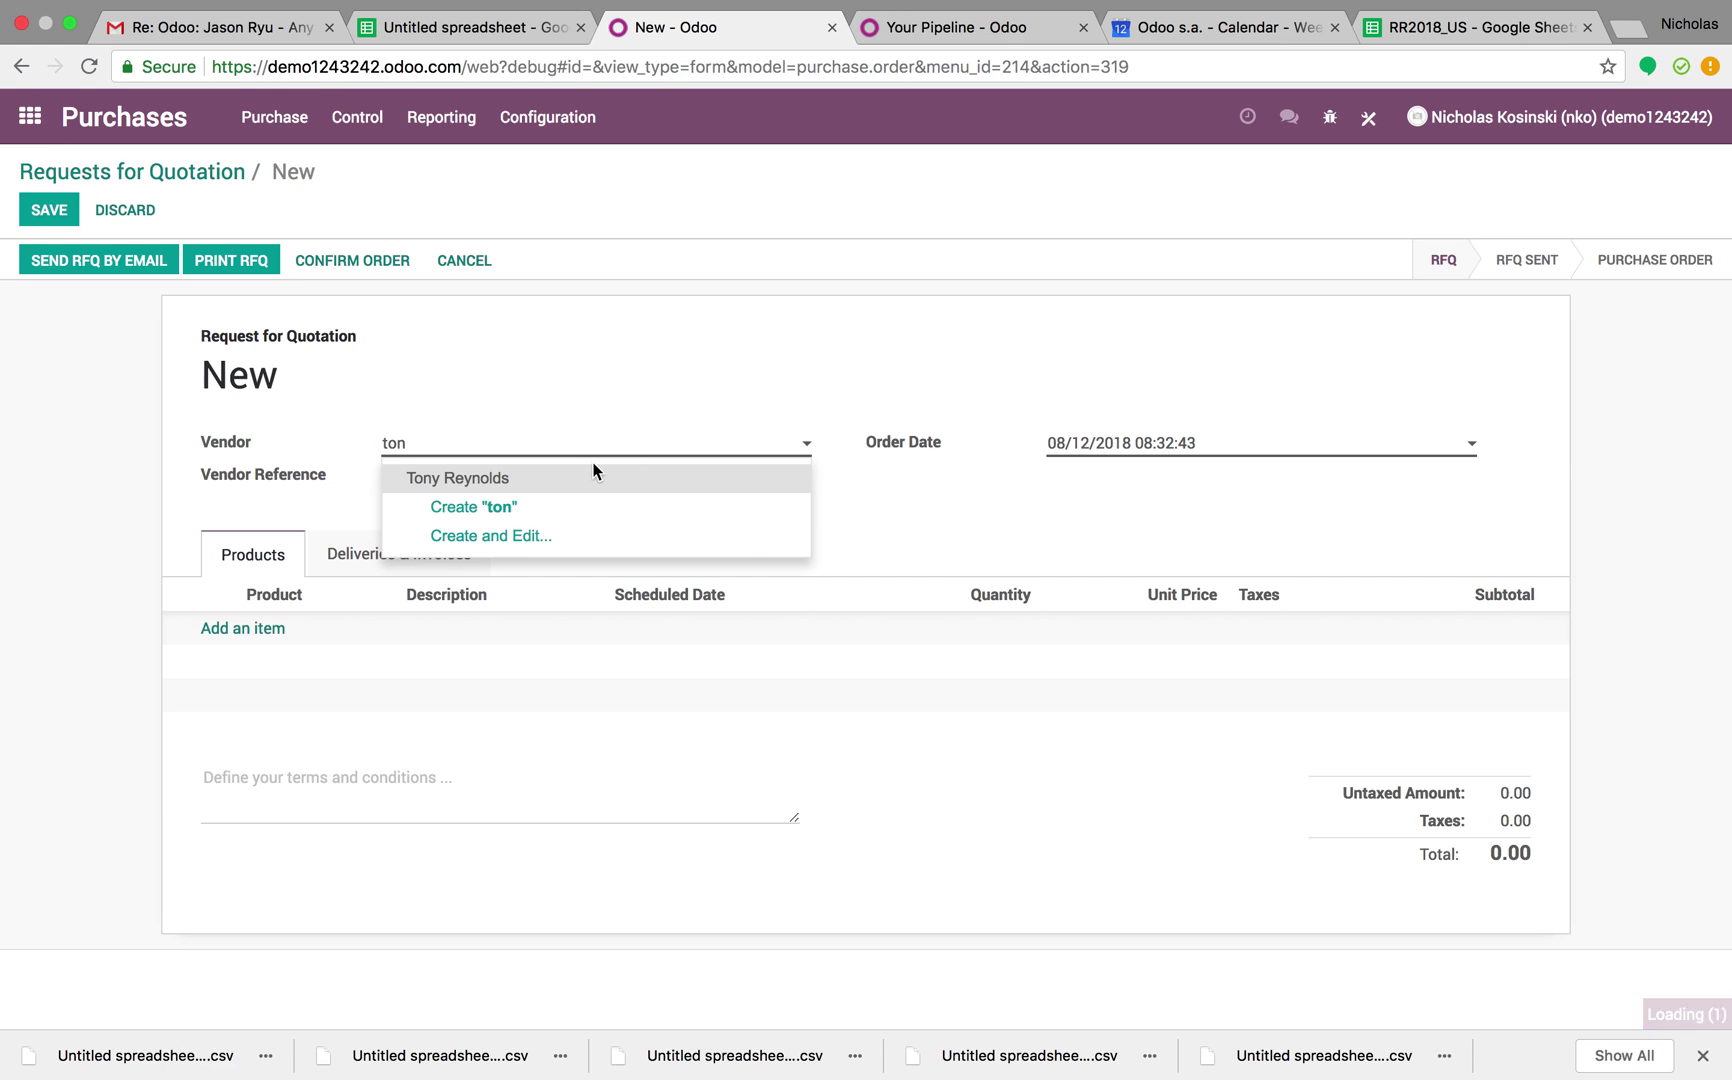
{"action": "left_click", "coordinate": [584, 476]}
Add a line for [2342] oroerw at 10,432.00 and open its product record
{"action": "left_click", "coordinate": [258, 630]}
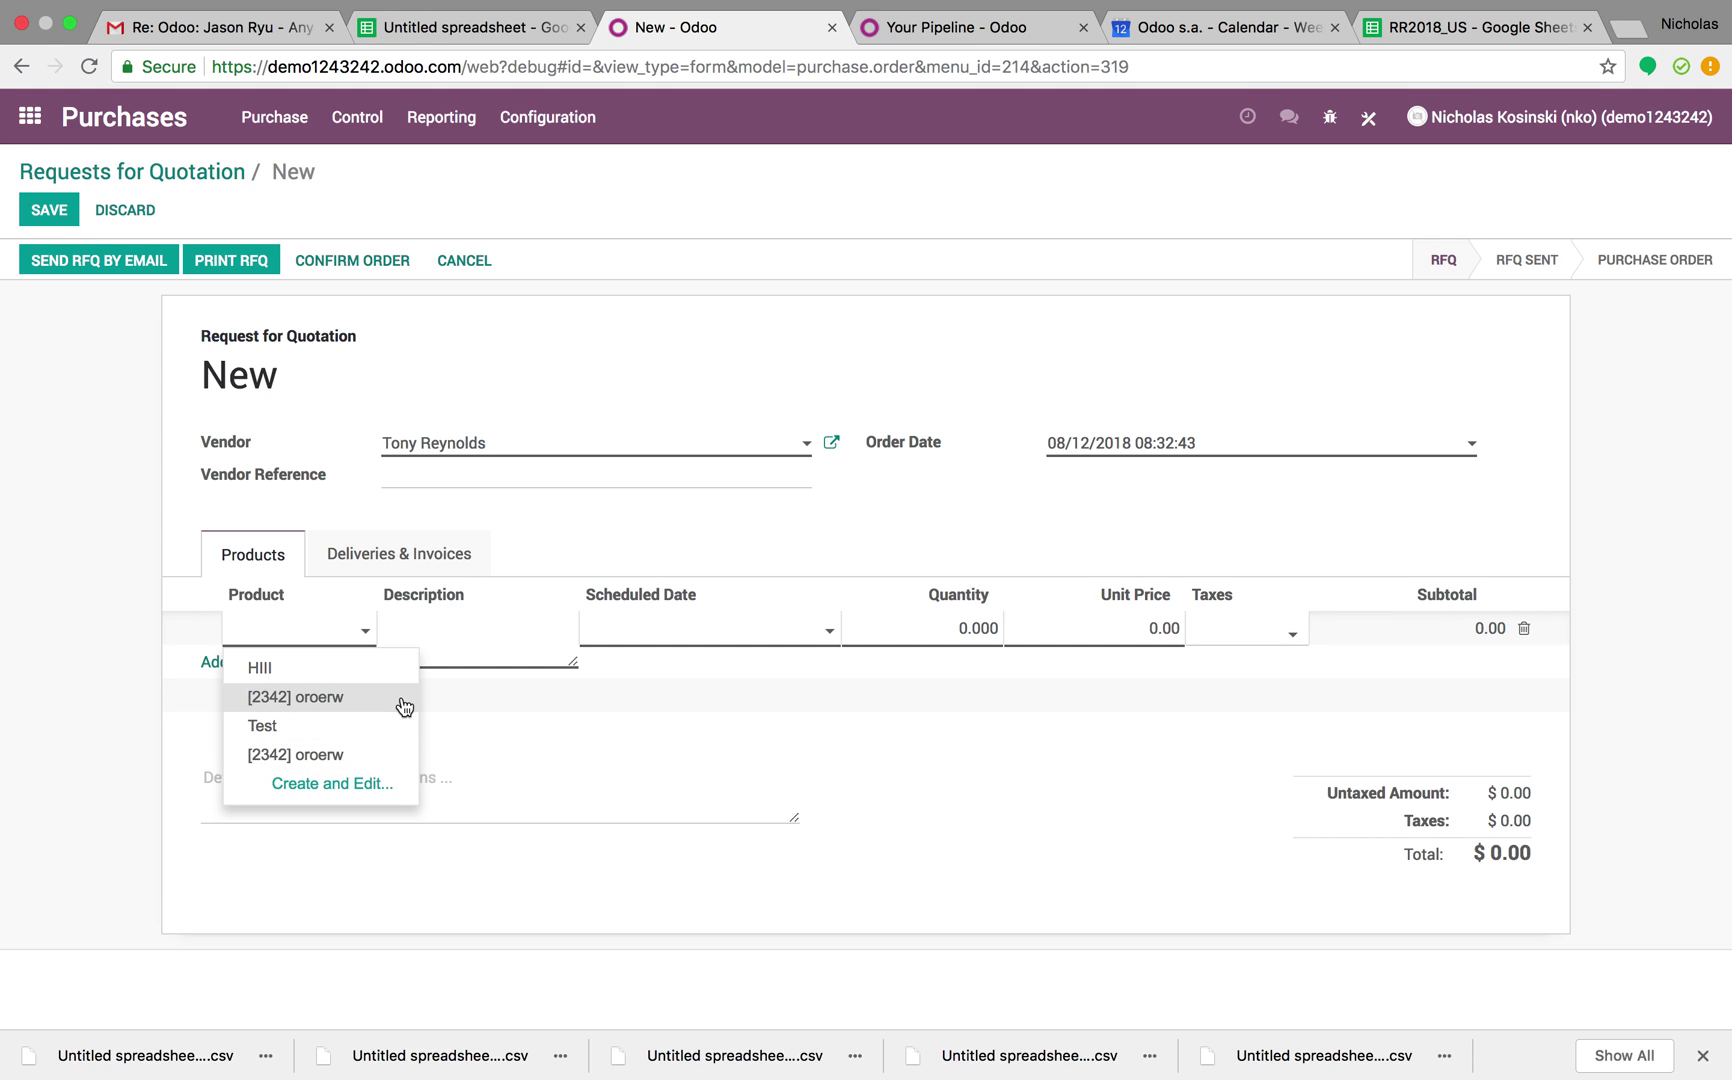
{"action": "left_click", "coordinate": [404, 697]}
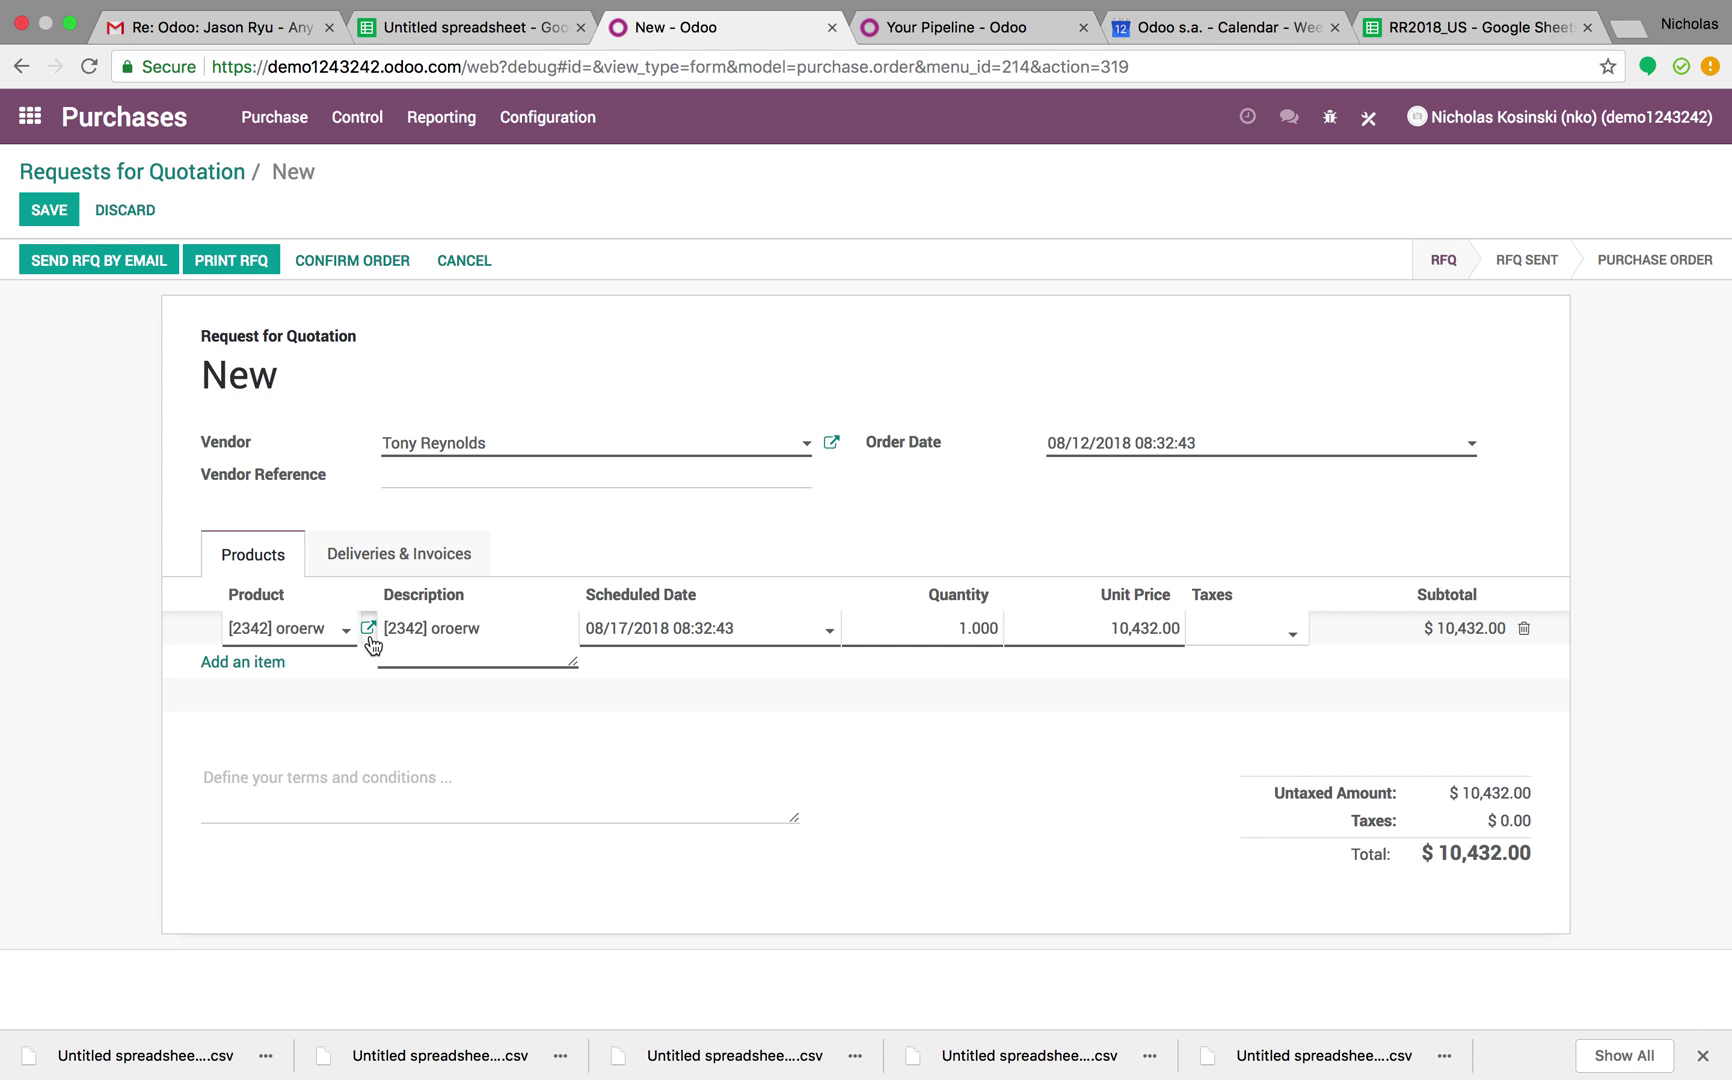
{"action": "left_click", "coordinate": [369, 634]}
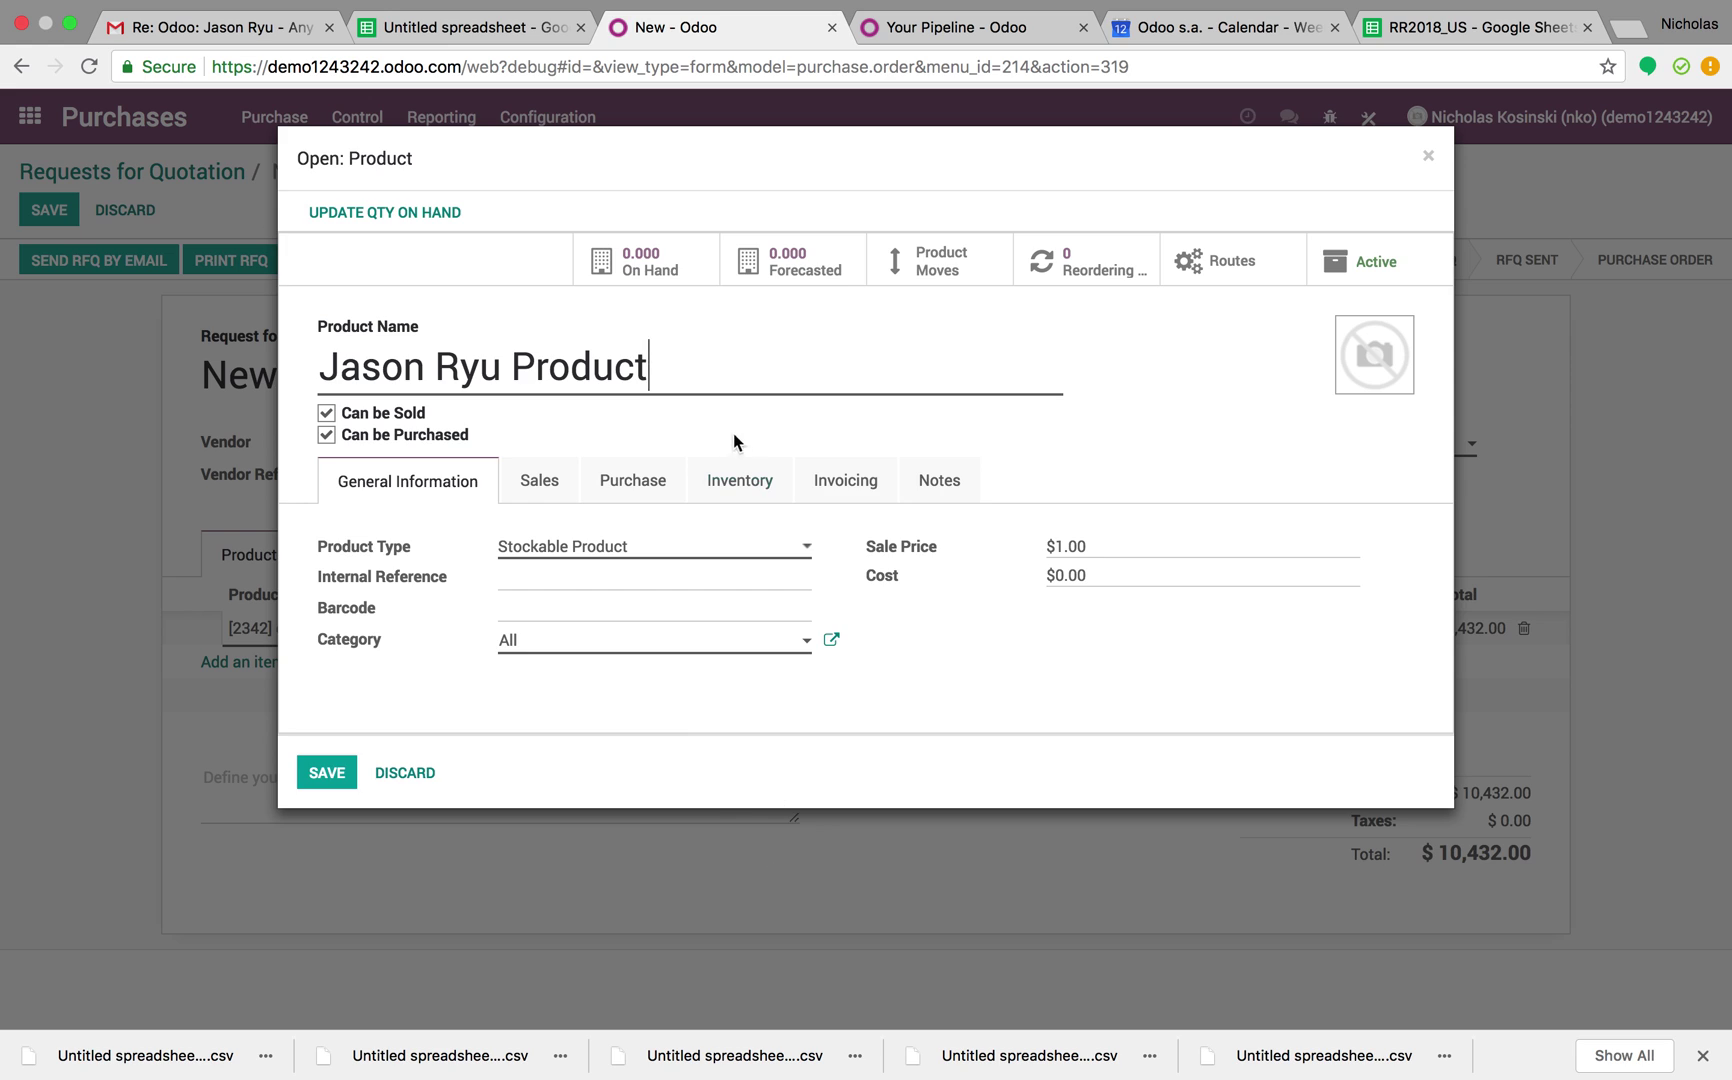
{"action": "left_click", "coordinate": [776, 495]}
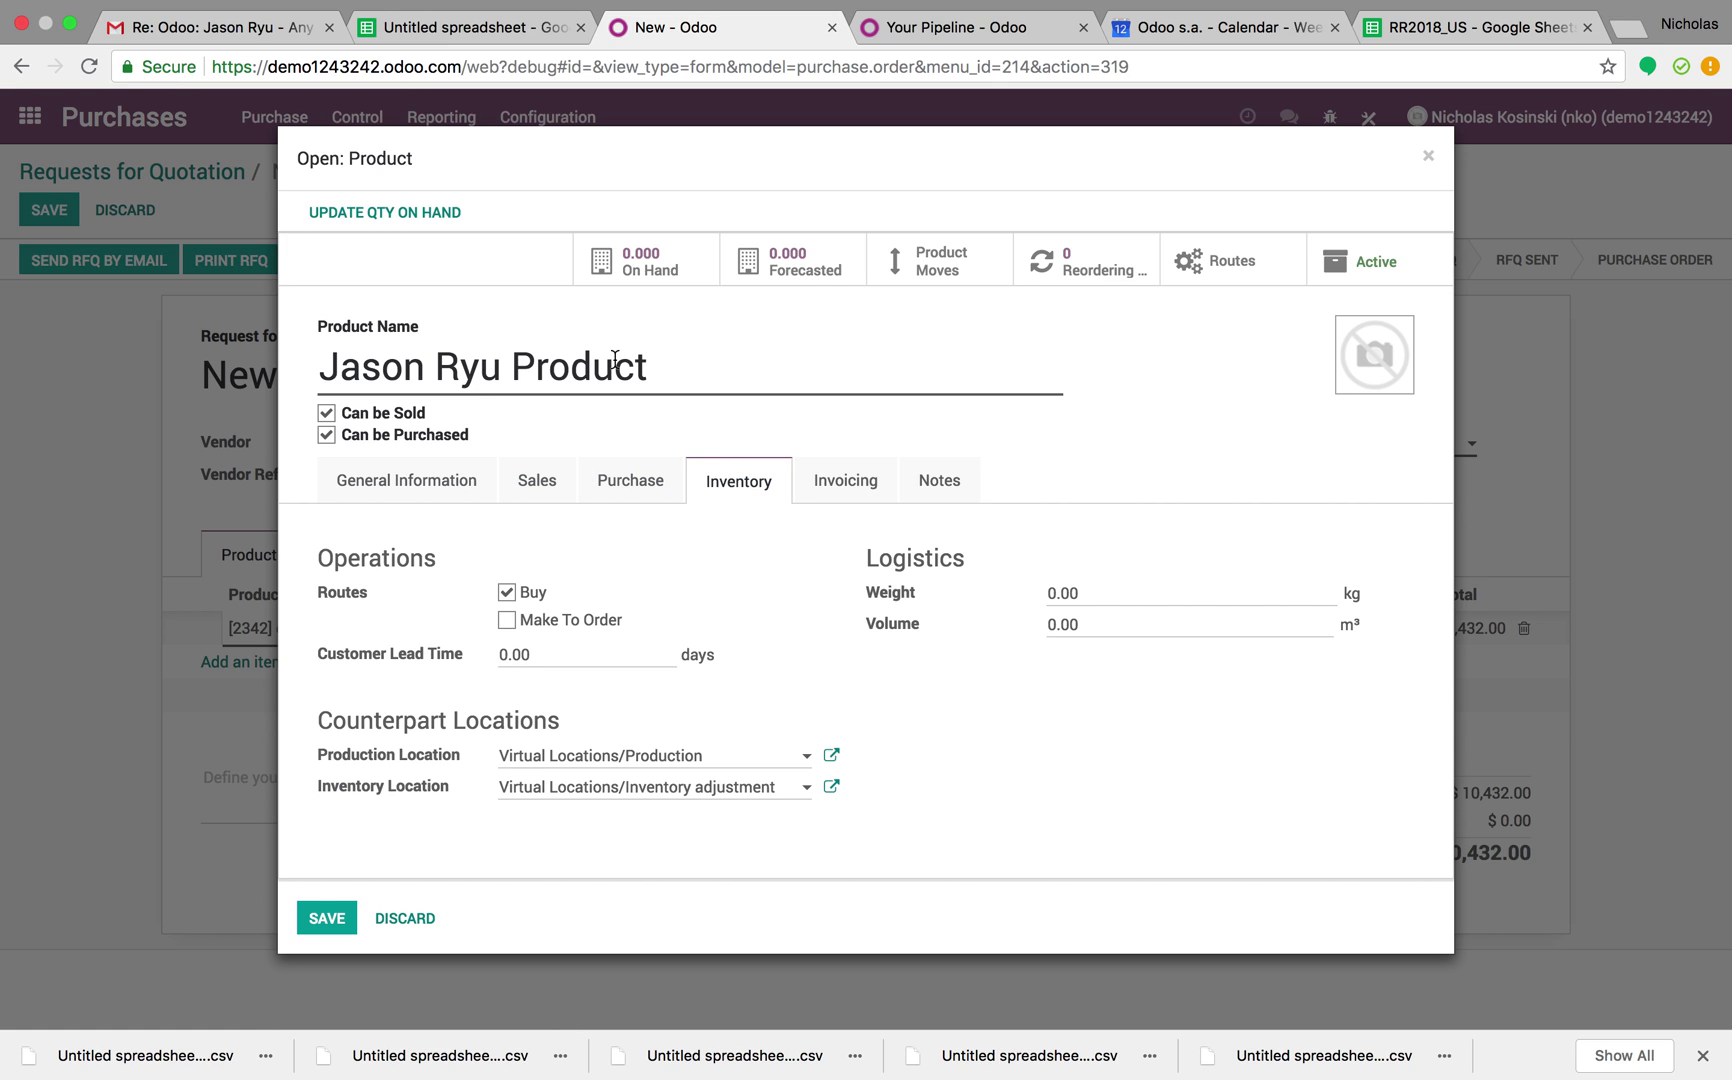
{"action": "left_click", "coordinate": [630, 500]}
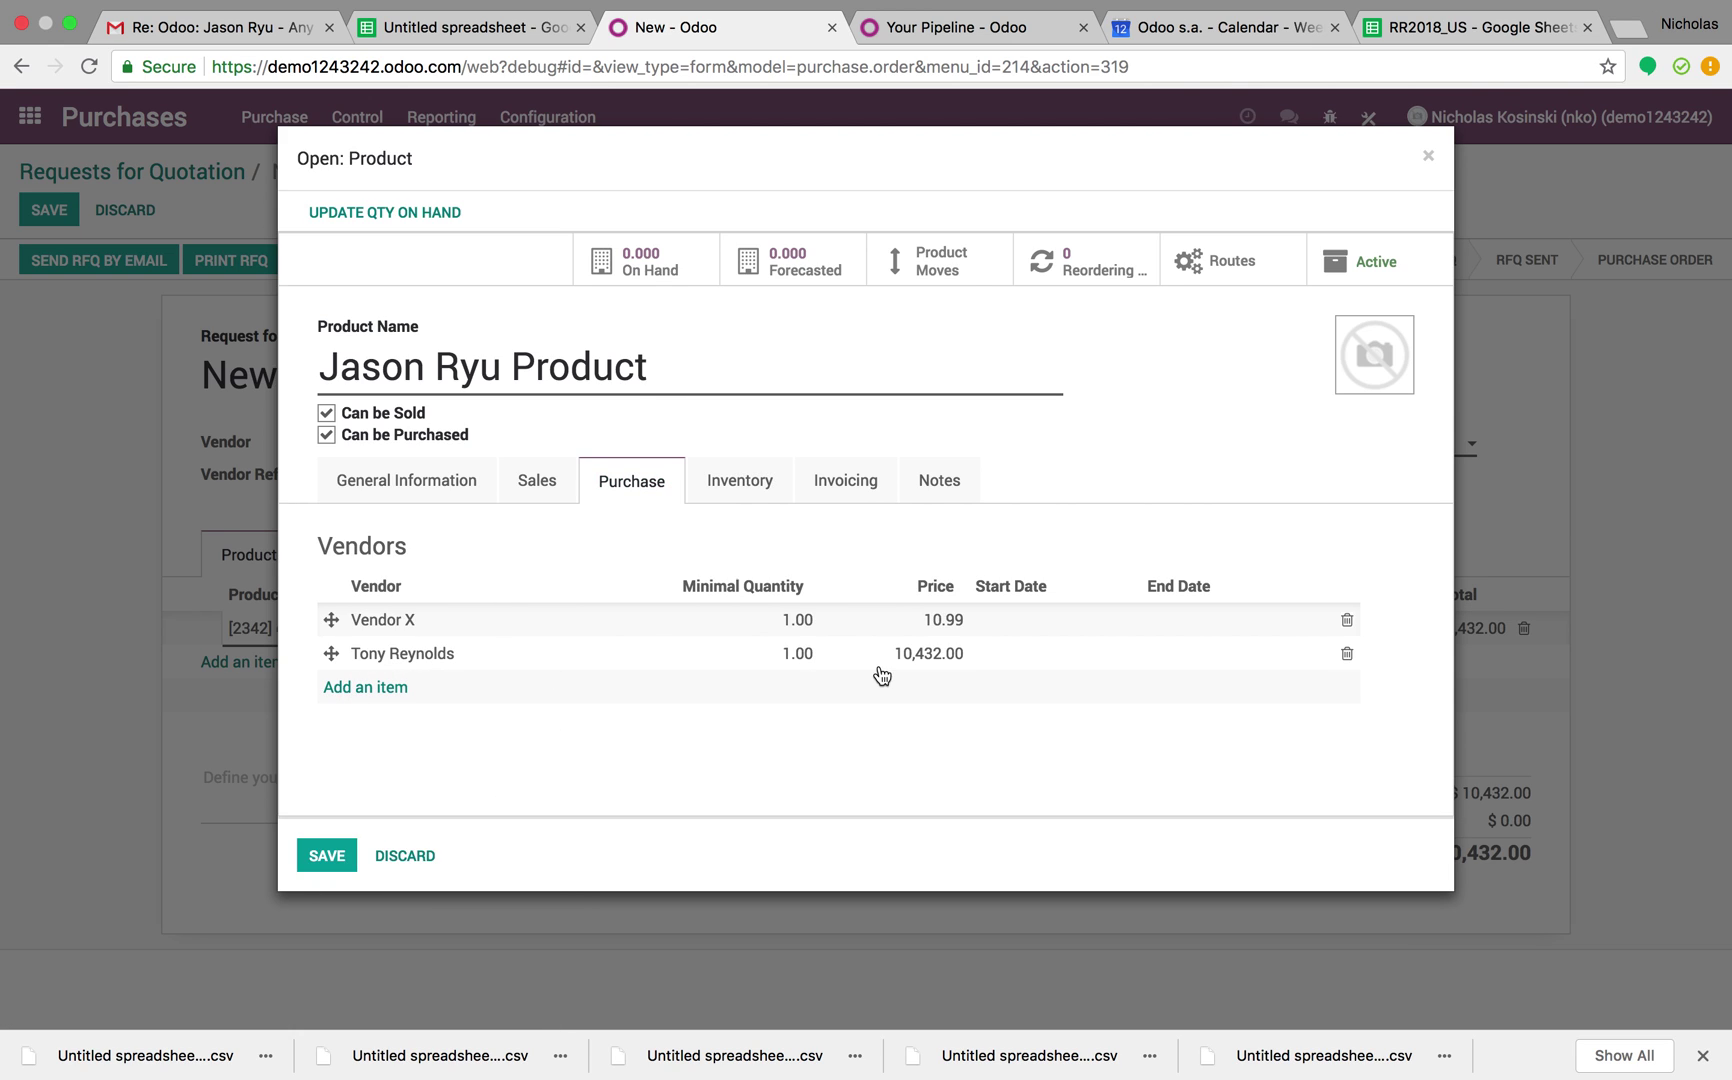
{"action": "left_click", "coordinate": [711, 670]}
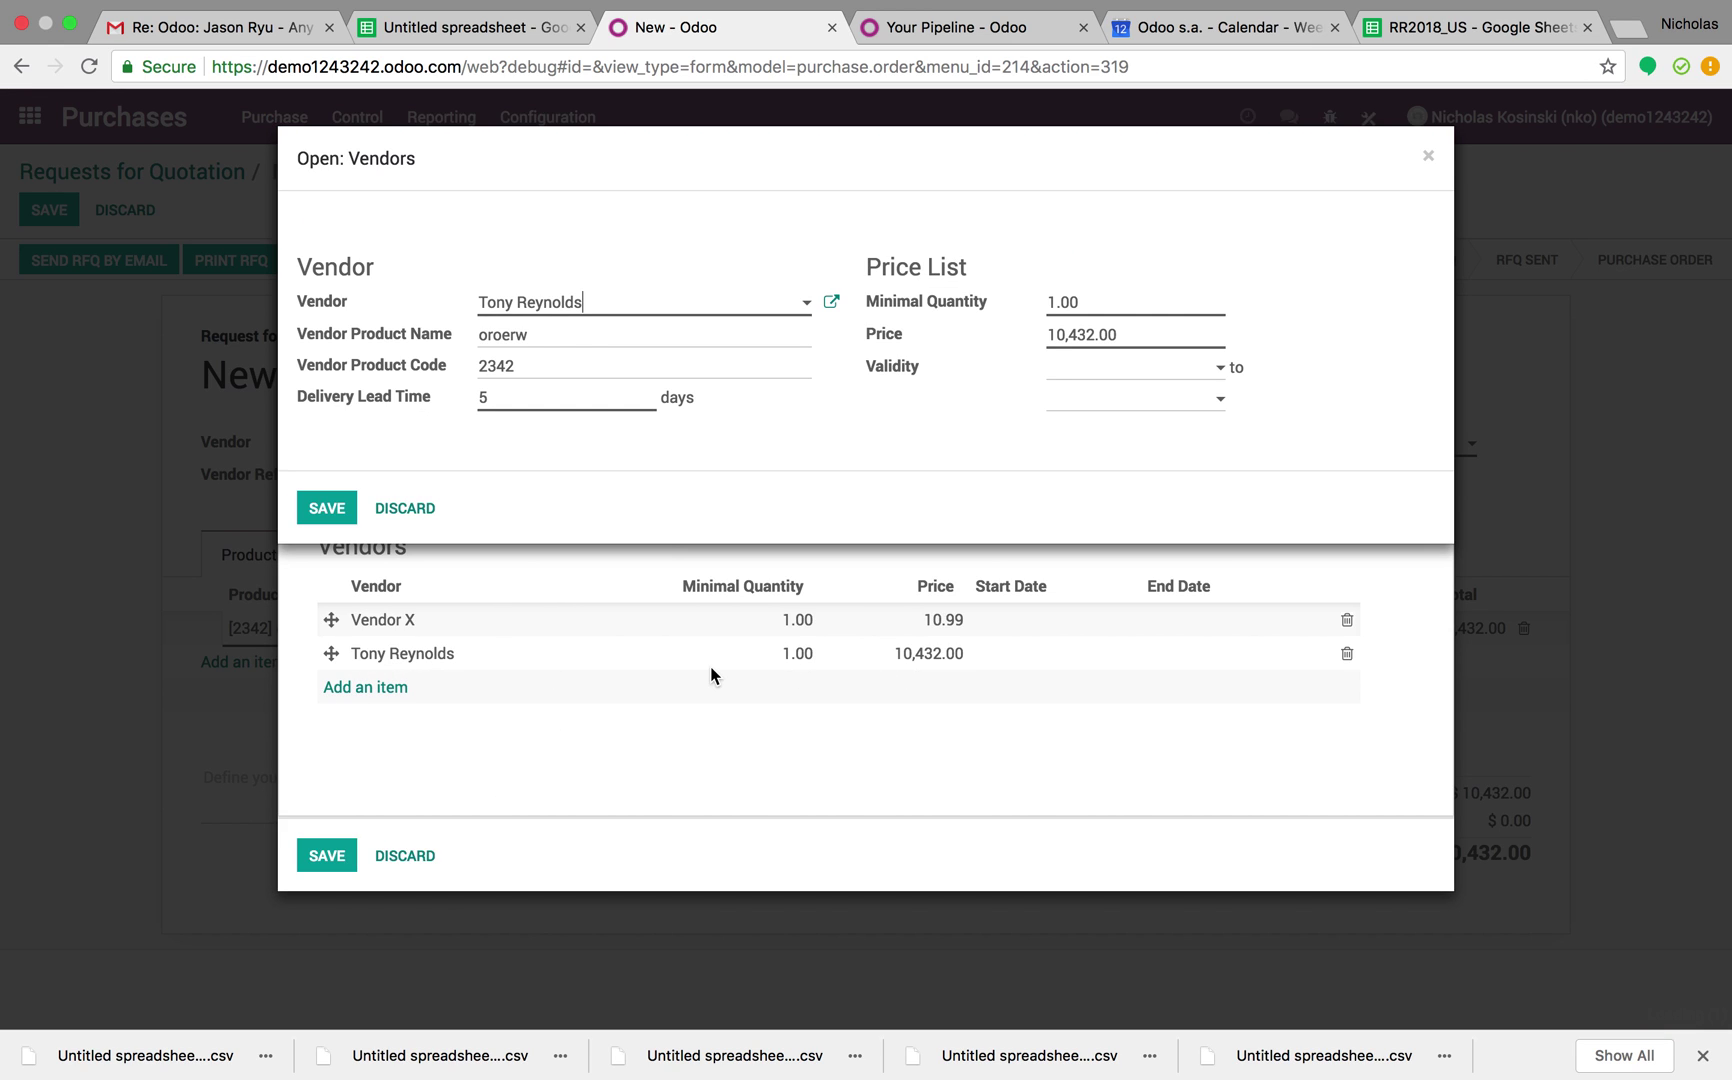
{"action": "left_click_drag", "start_coordinate": [530, 334], "coordinate": [452, 342]}
{"action": "left_click", "coordinate": [530, 334]}
{"action": "type", "text": "23432422343"}
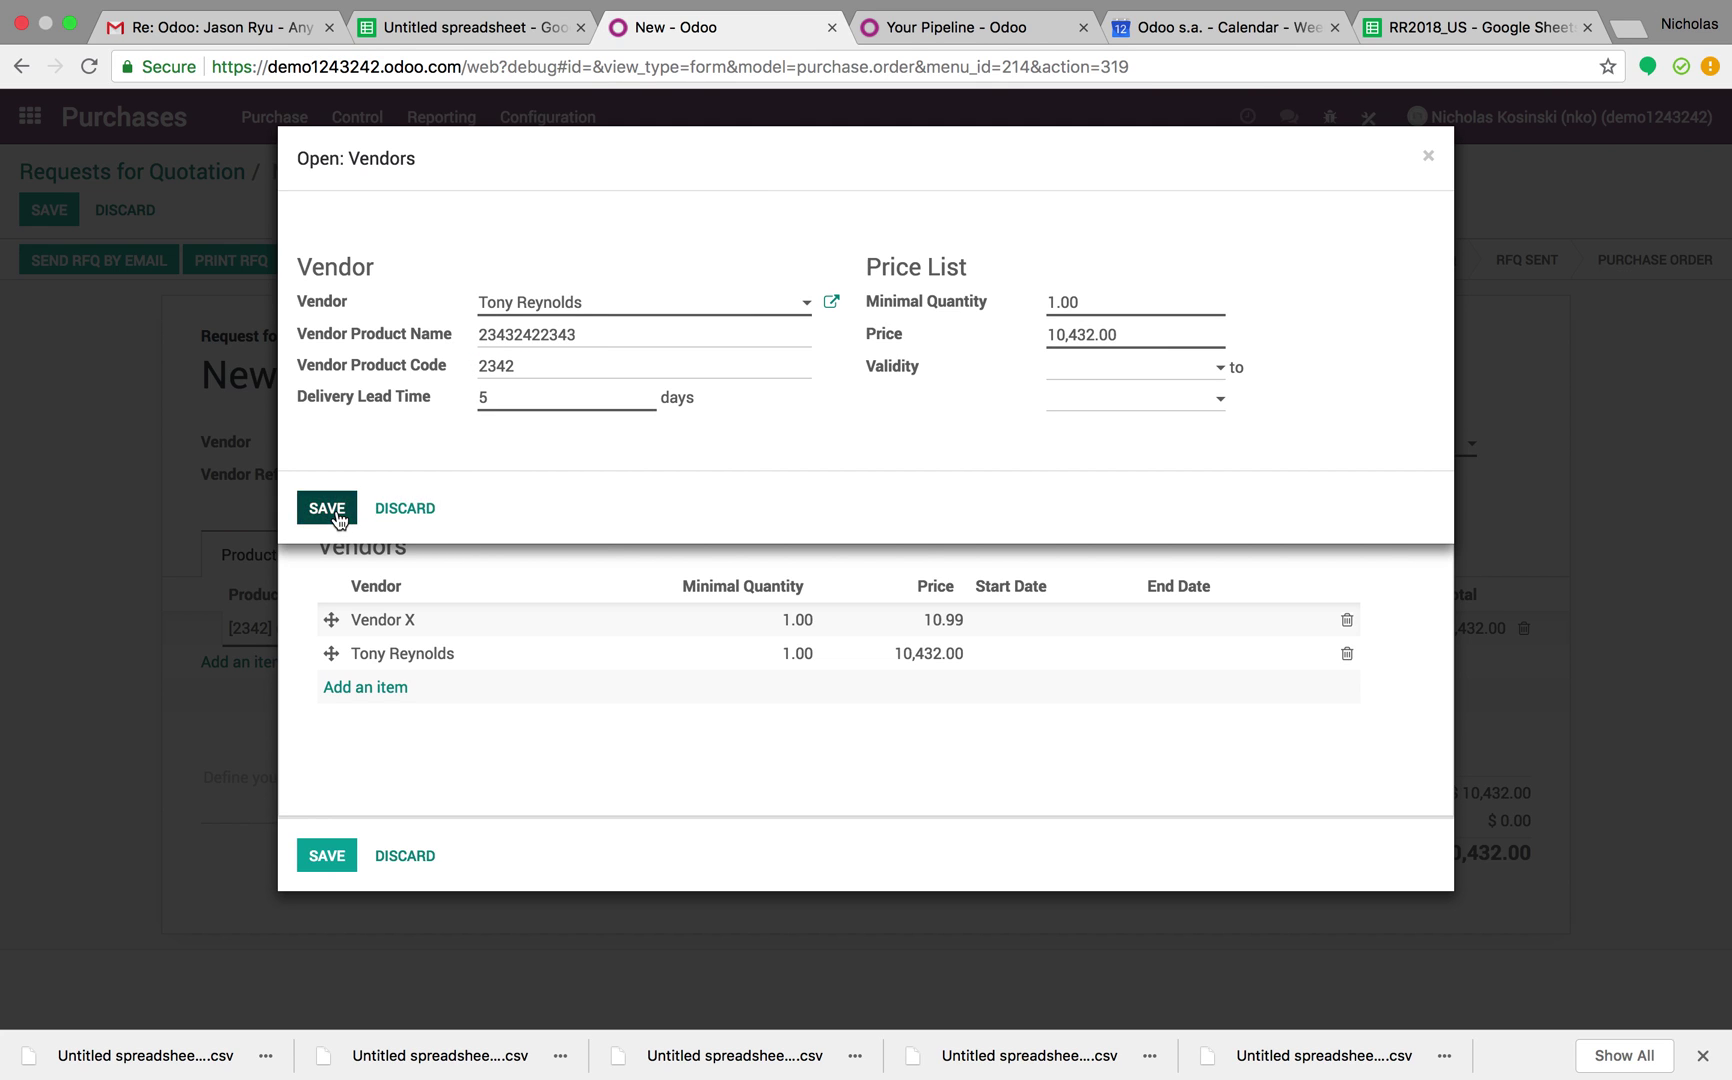
{"action": "left_click", "coordinate": [327, 508]}
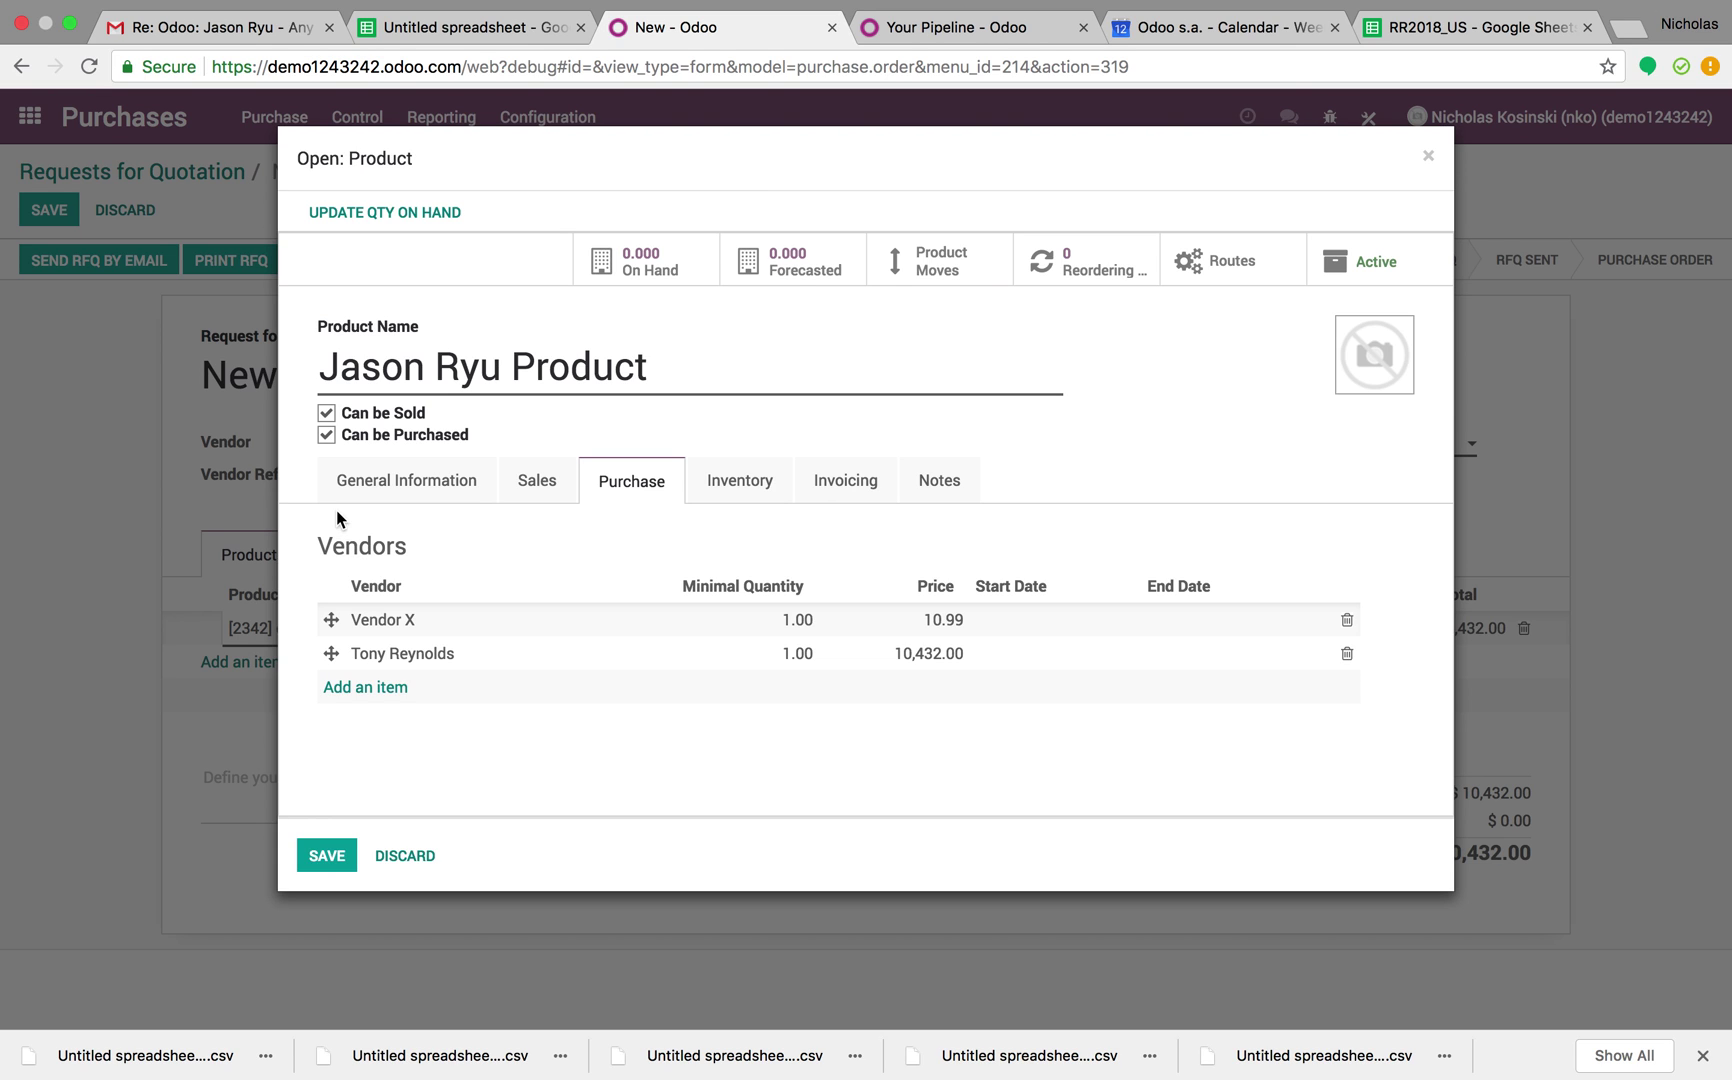
{"action": "left_click", "coordinate": [437, 623]}
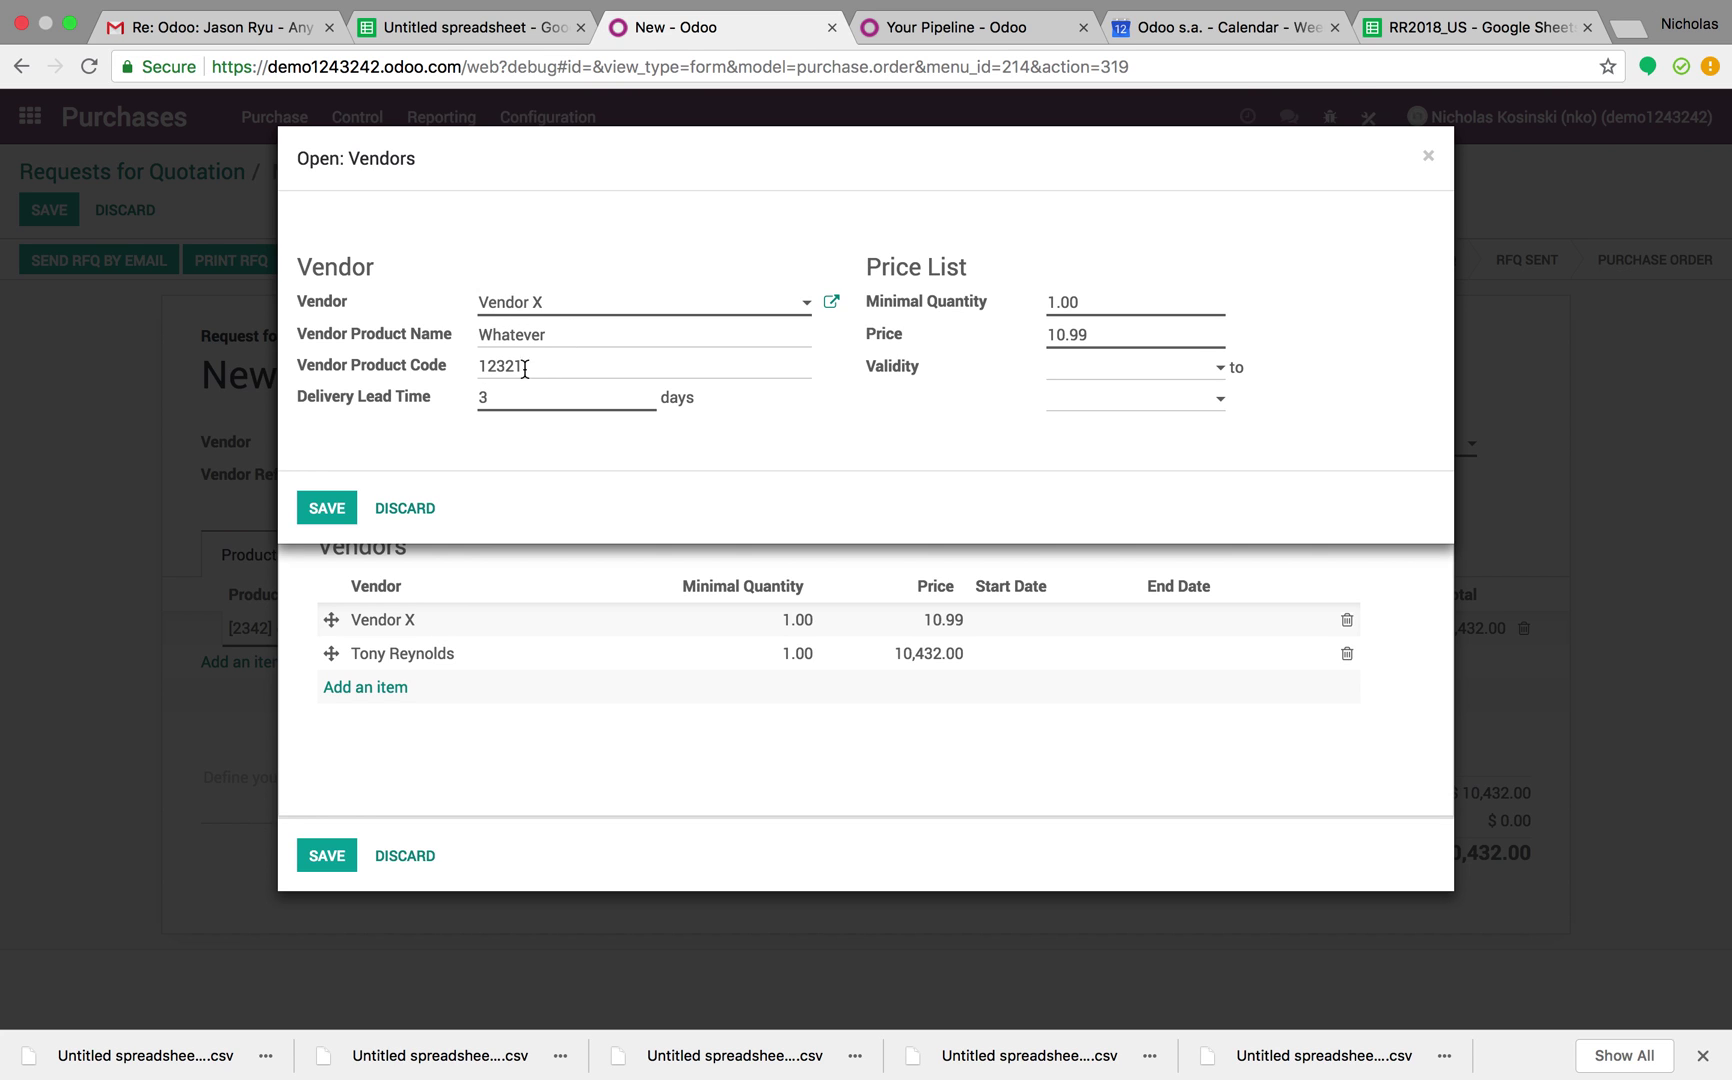
{"action": "left_click", "coordinate": [327, 508]}
{"action": "left_click", "coordinate": [327, 856]}
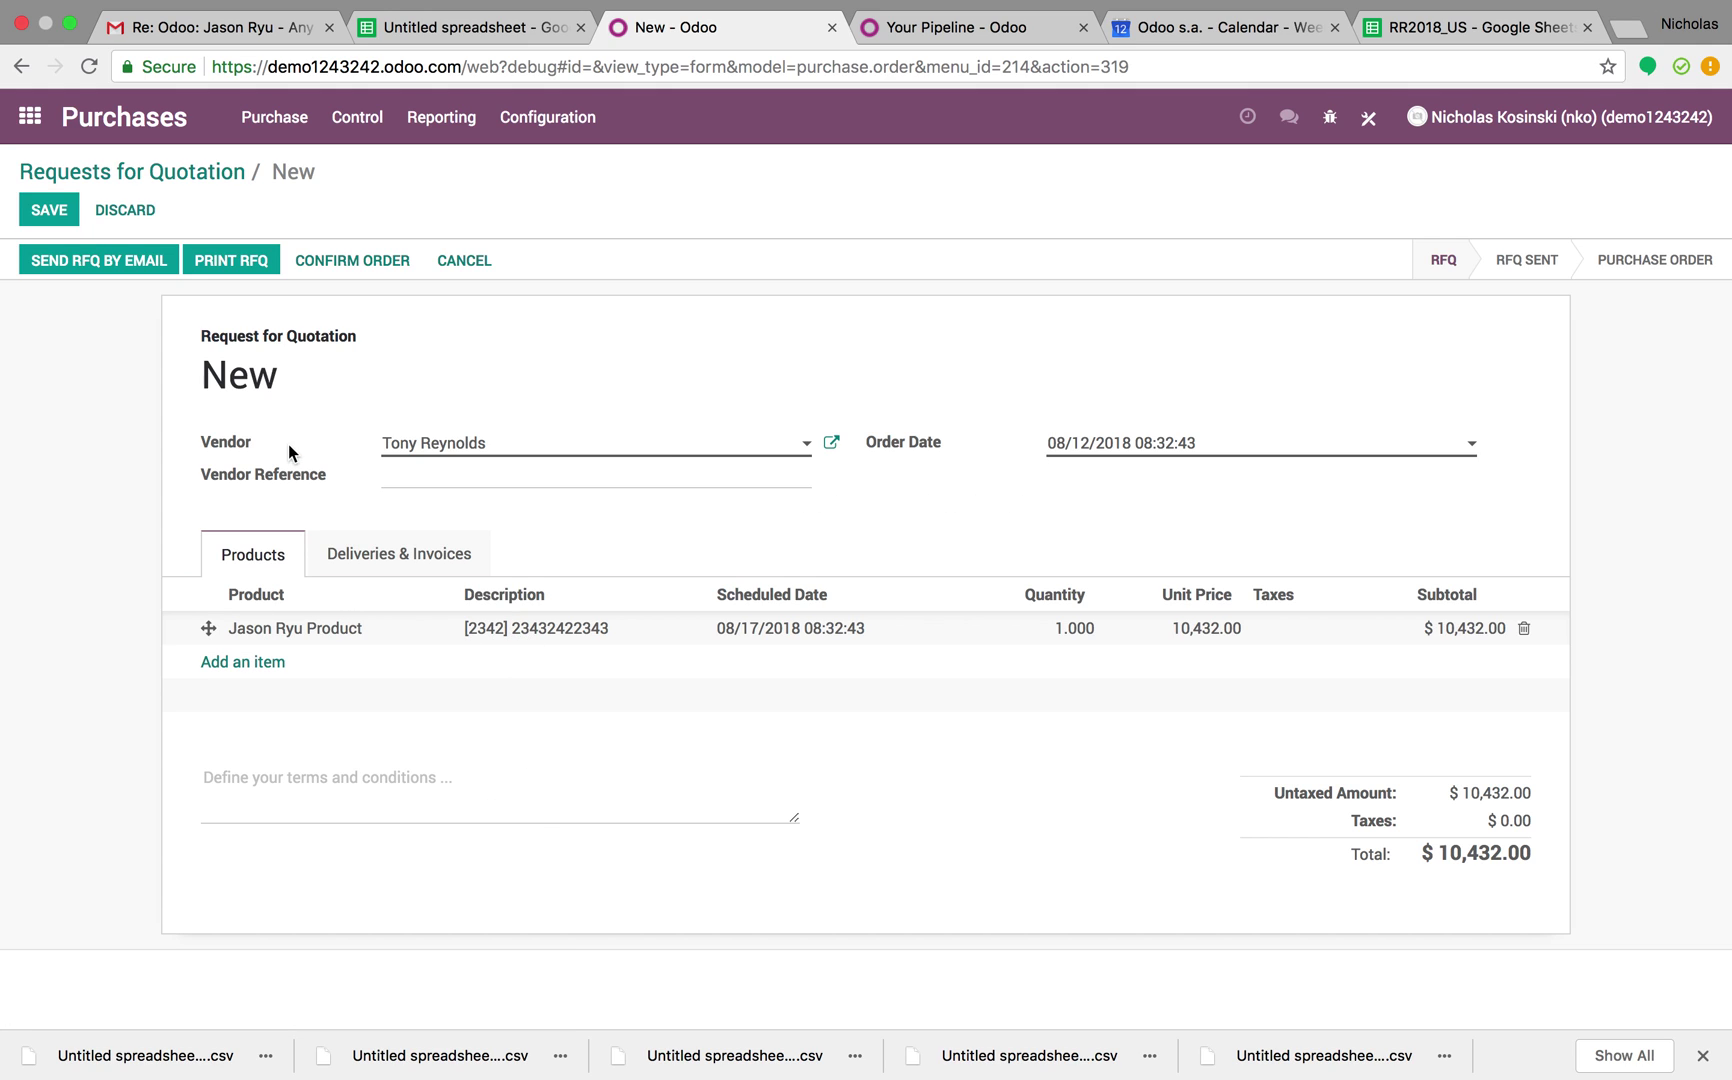
Switch the RFQ to Vendor X with a single [12321] Whatever line at 10.99
{"action": "left_click", "coordinate": [1524, 630]}
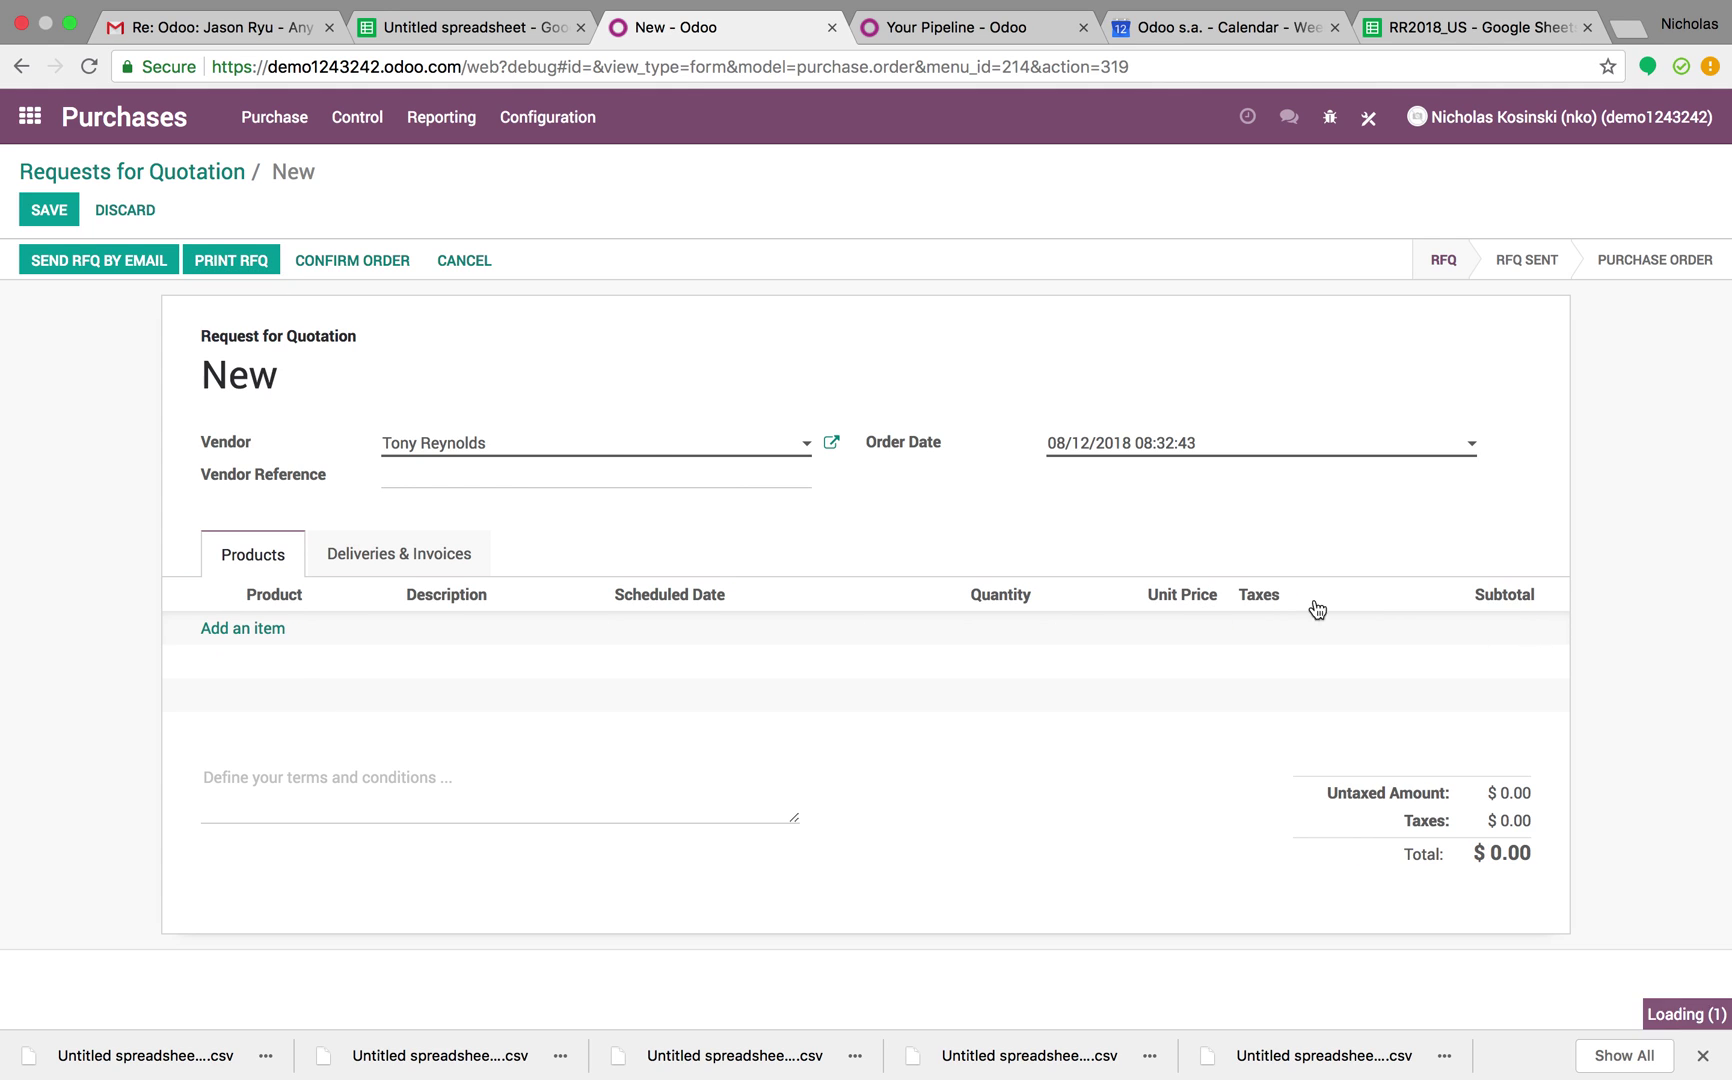
{"action": "left_click", "coordinate": [603, 446]}
{"action": "left_click", "coordinate": [576, 536]}
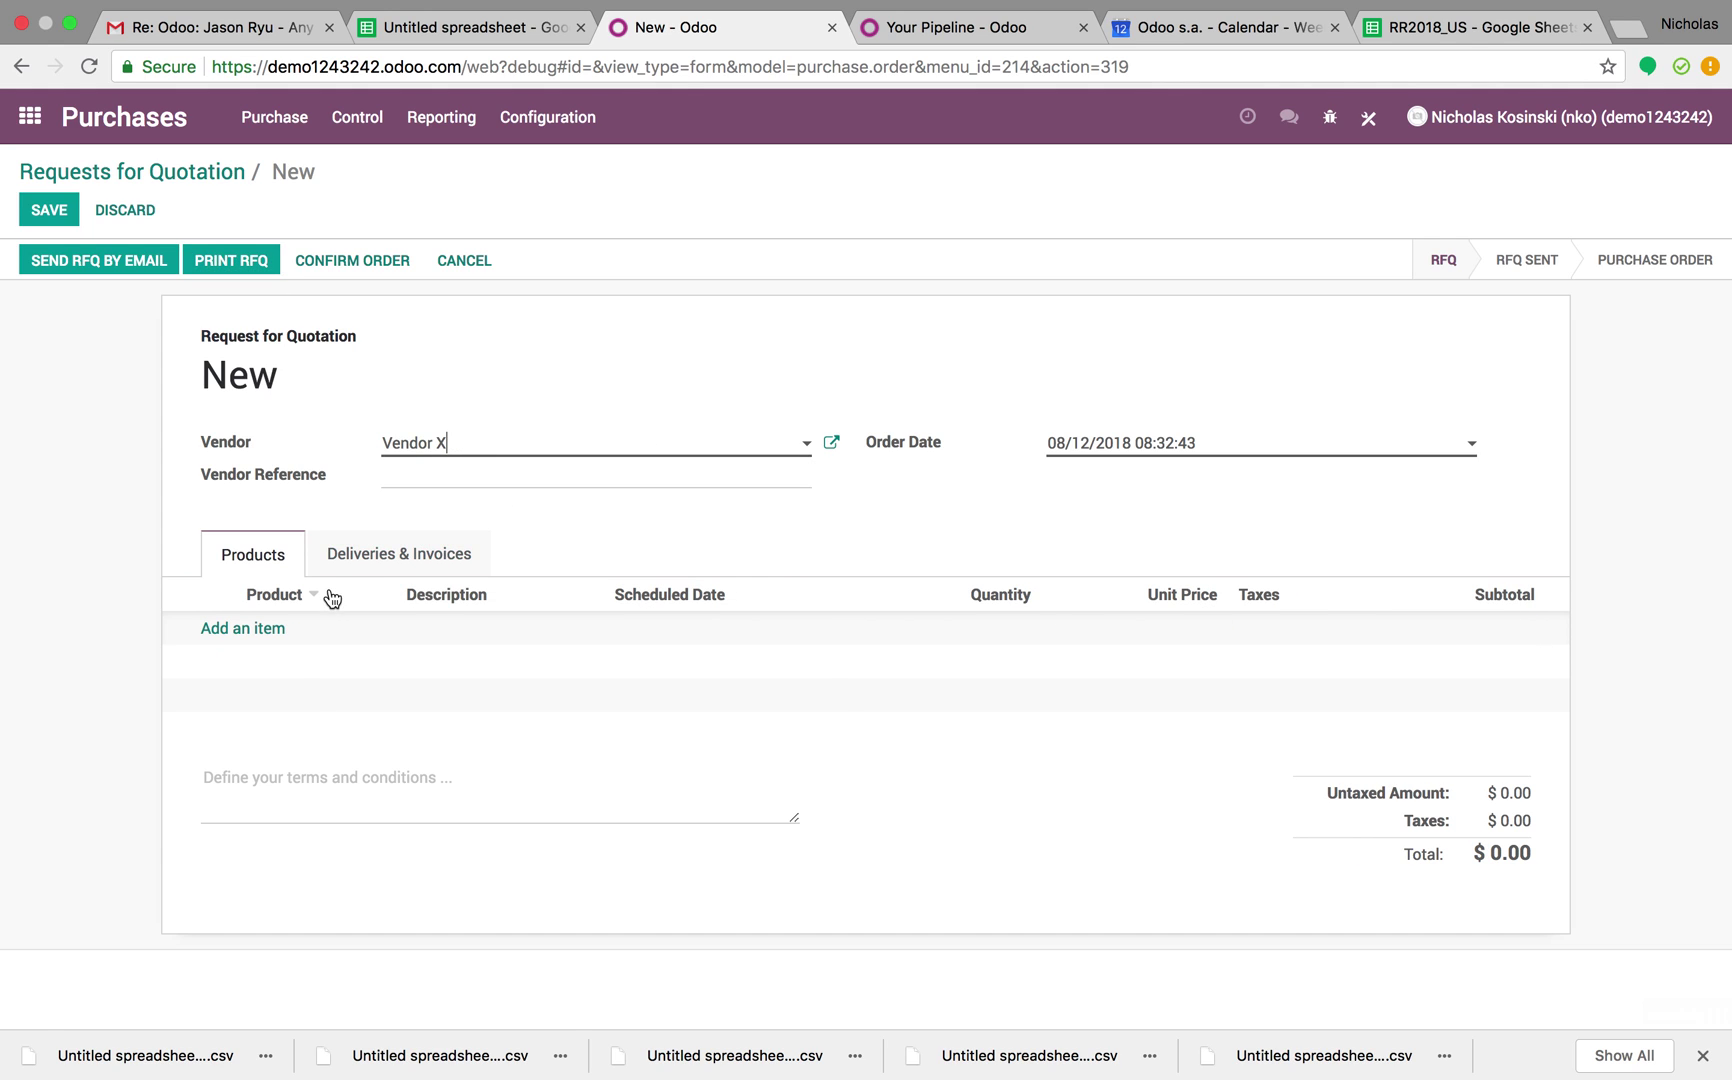
{"action": "left_click", "coordinate": [252, 629]}
{"action": "left_click", "coordinate": [257, 632]}
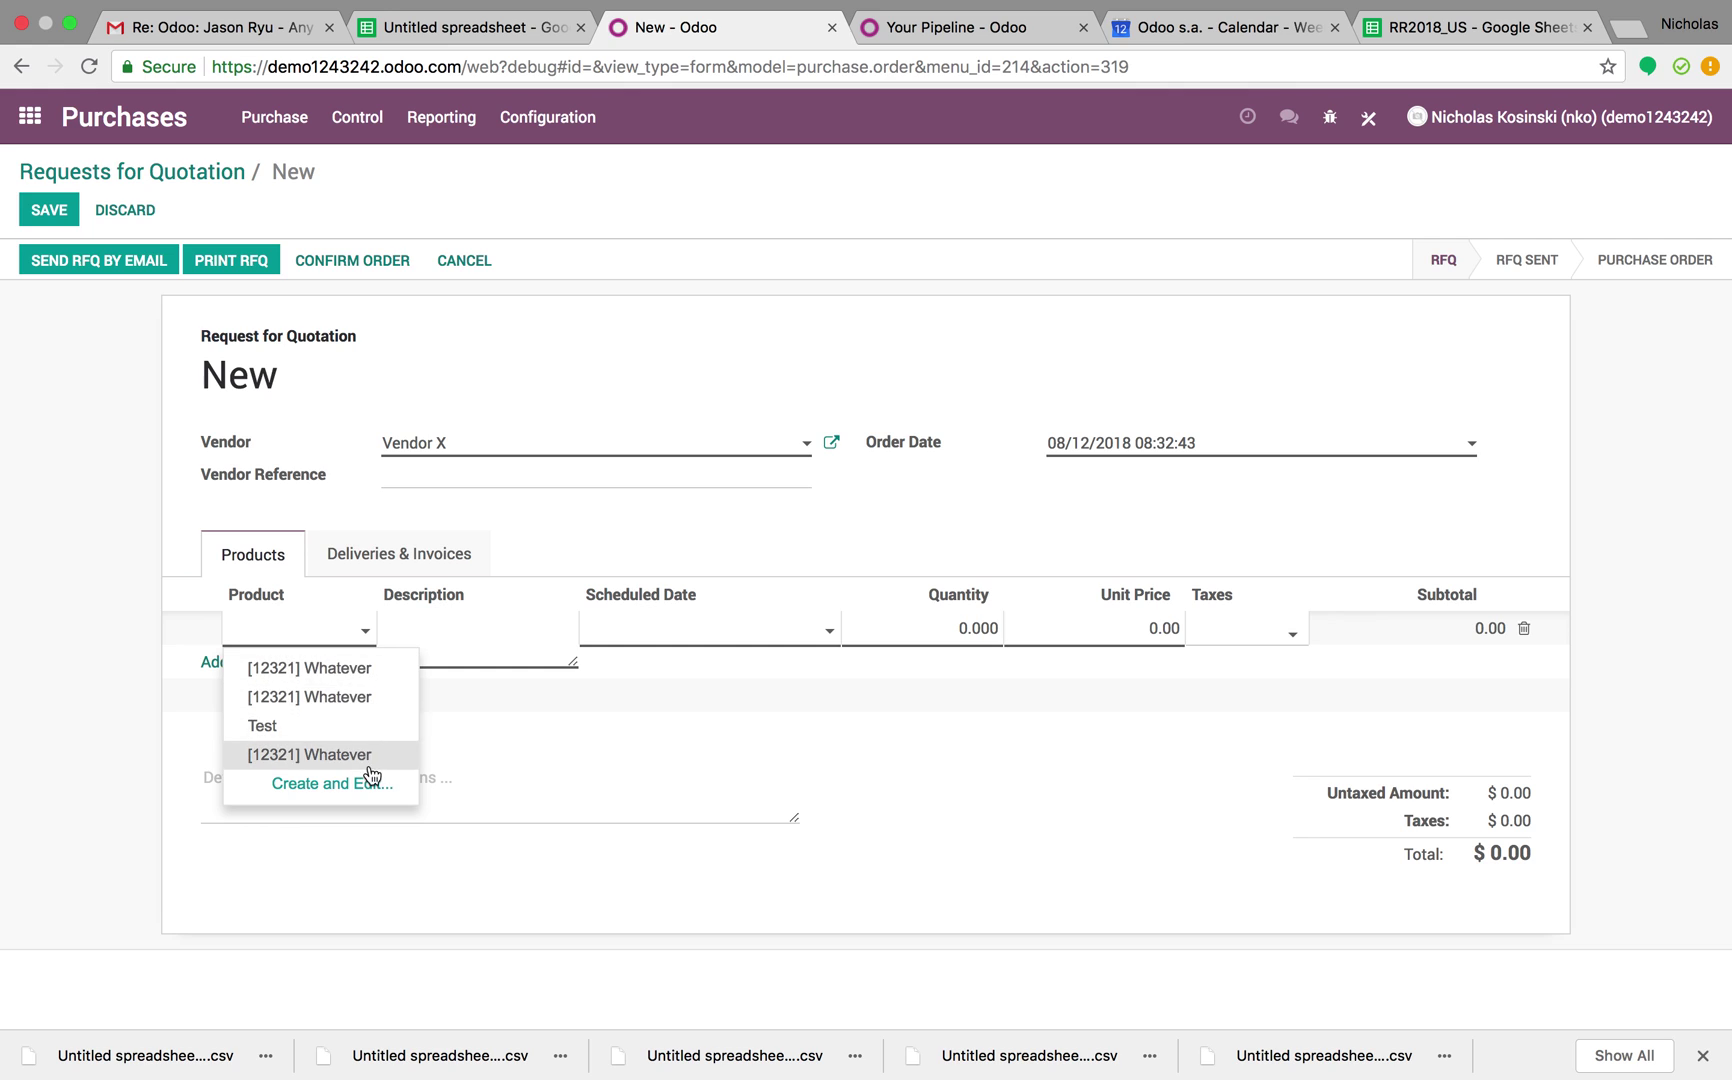
{"action": "left_click", "coordinate": [386, 683]}
{"action": "left_click", "coordinate": [398, 720]}
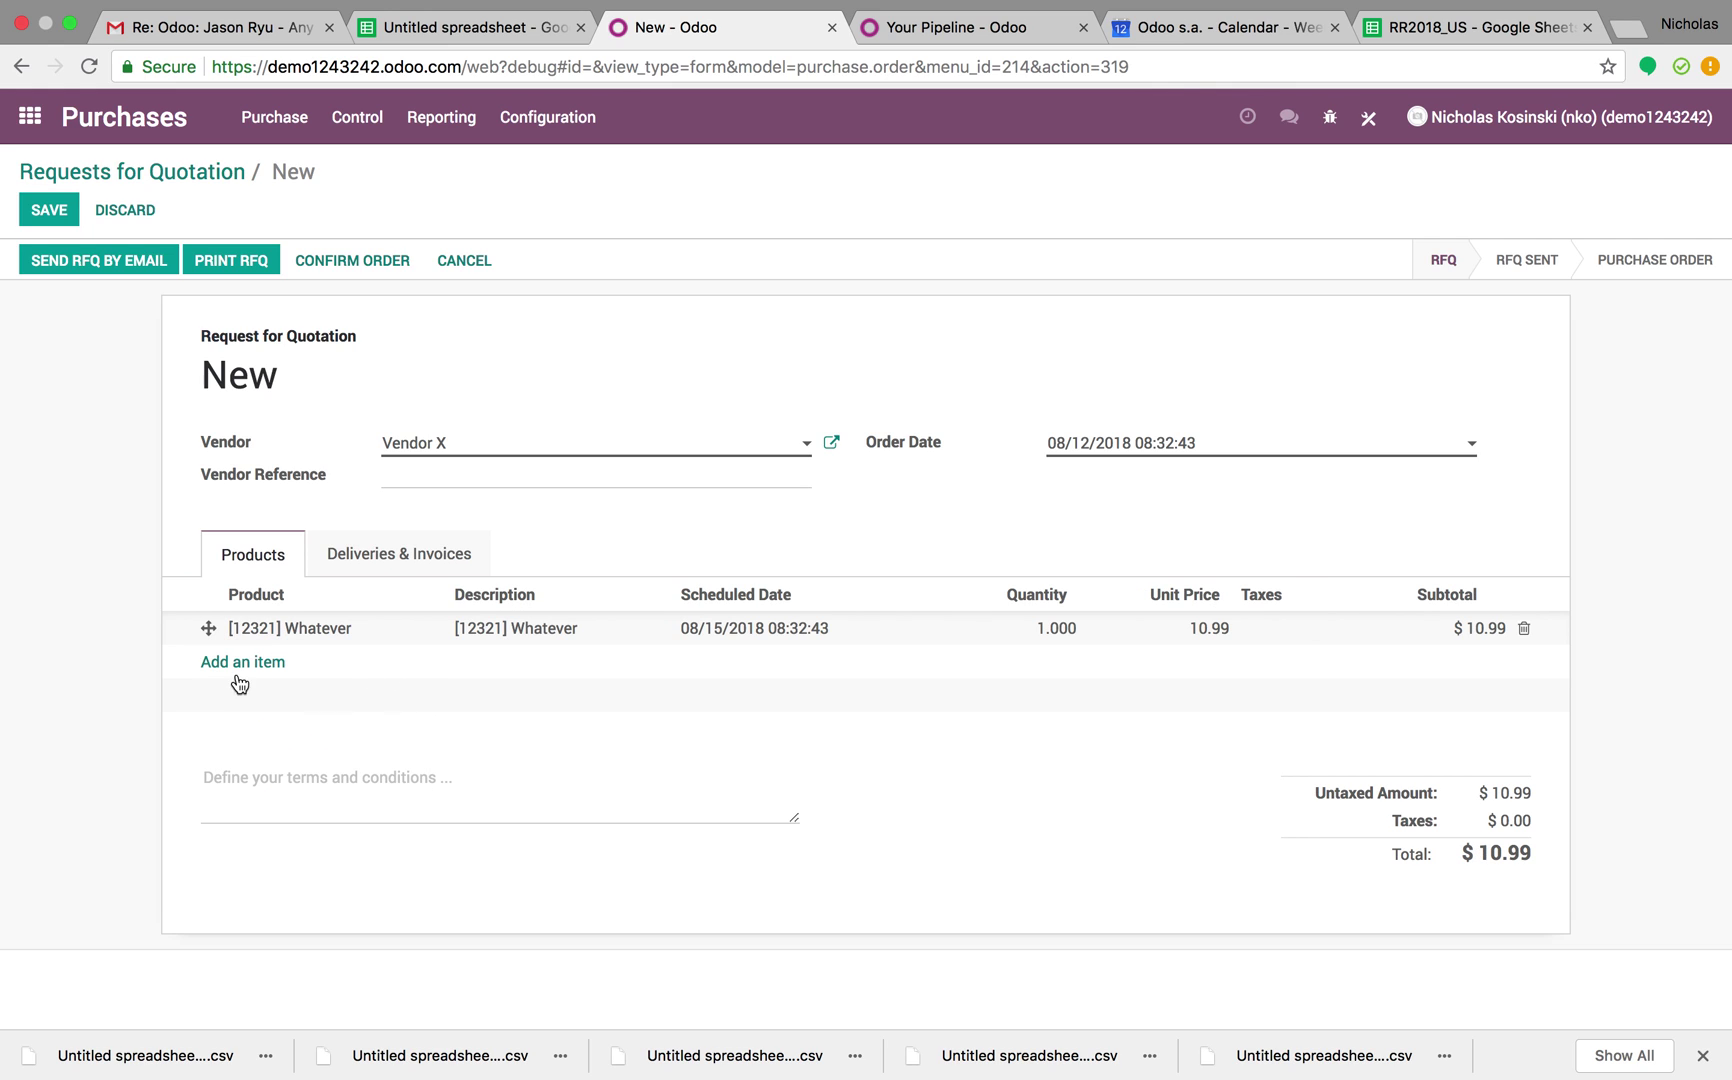
Check the product's Vendor X price line (code 12321, Whatever, 10.99), then discard without saving
{"action": "left_click", "coordinate": [287, 636]}
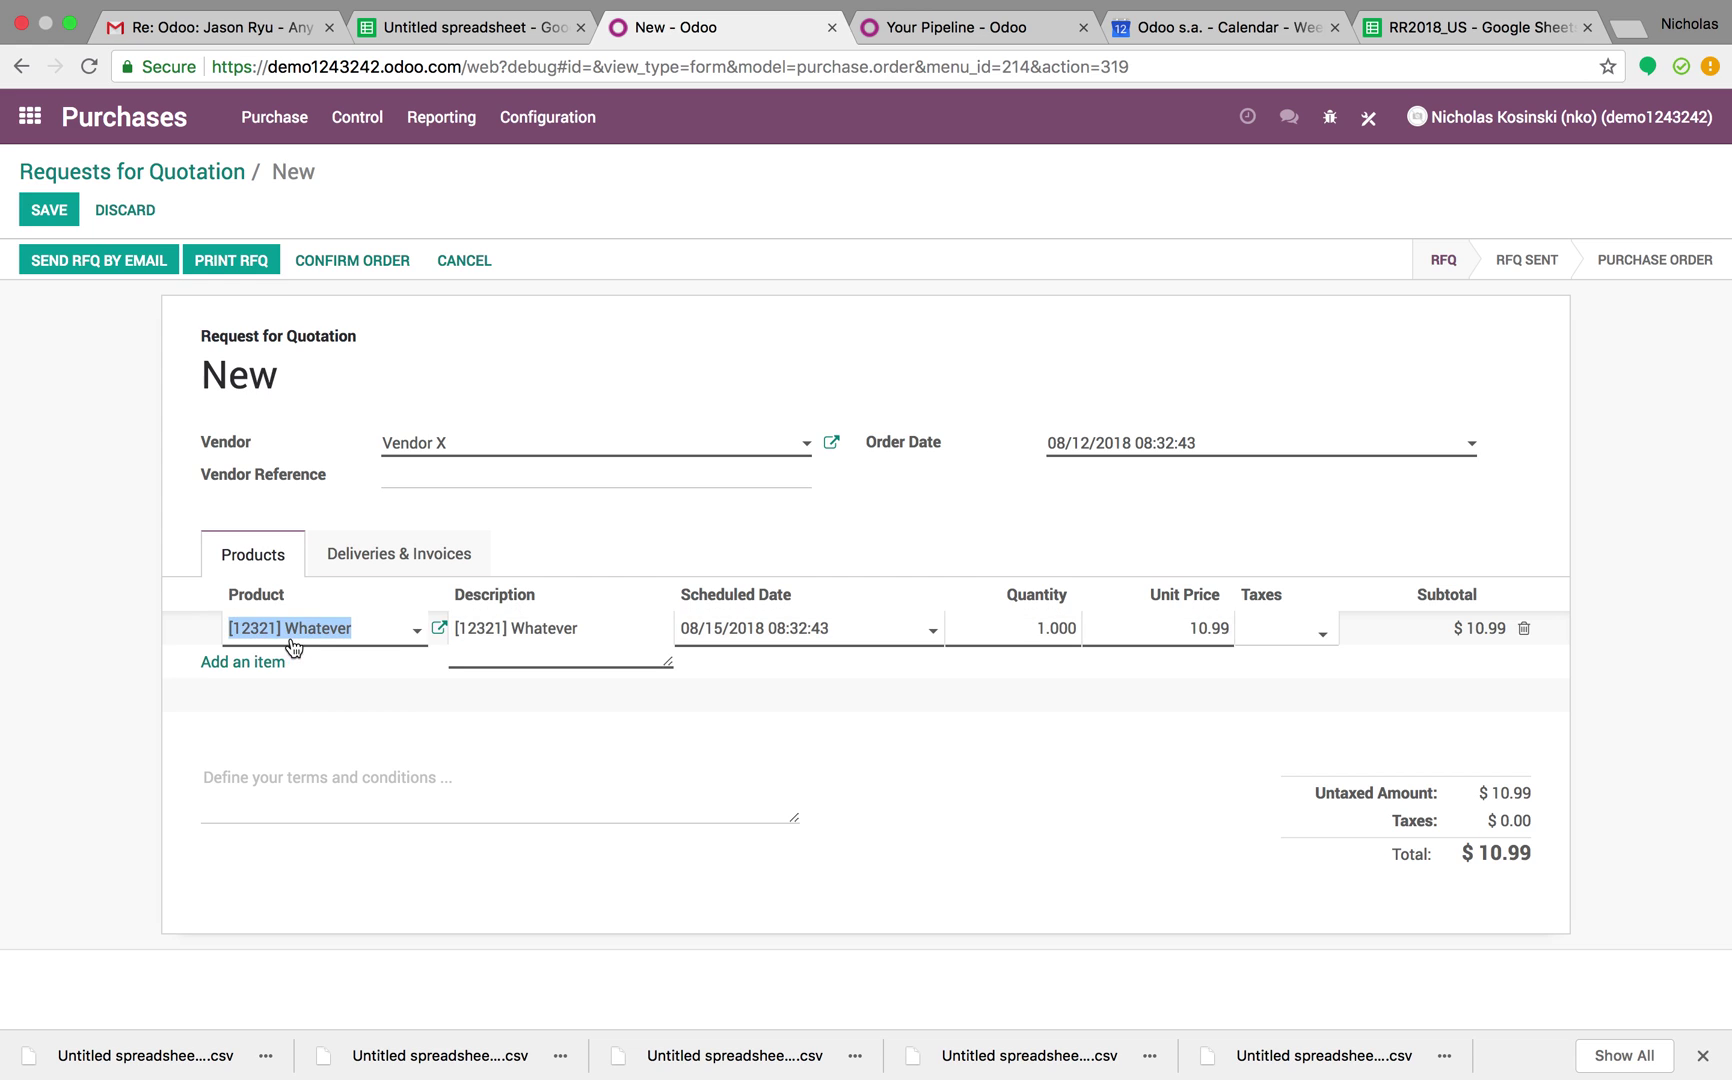
{"action": "left_click", "coordinate": [440, 635]}
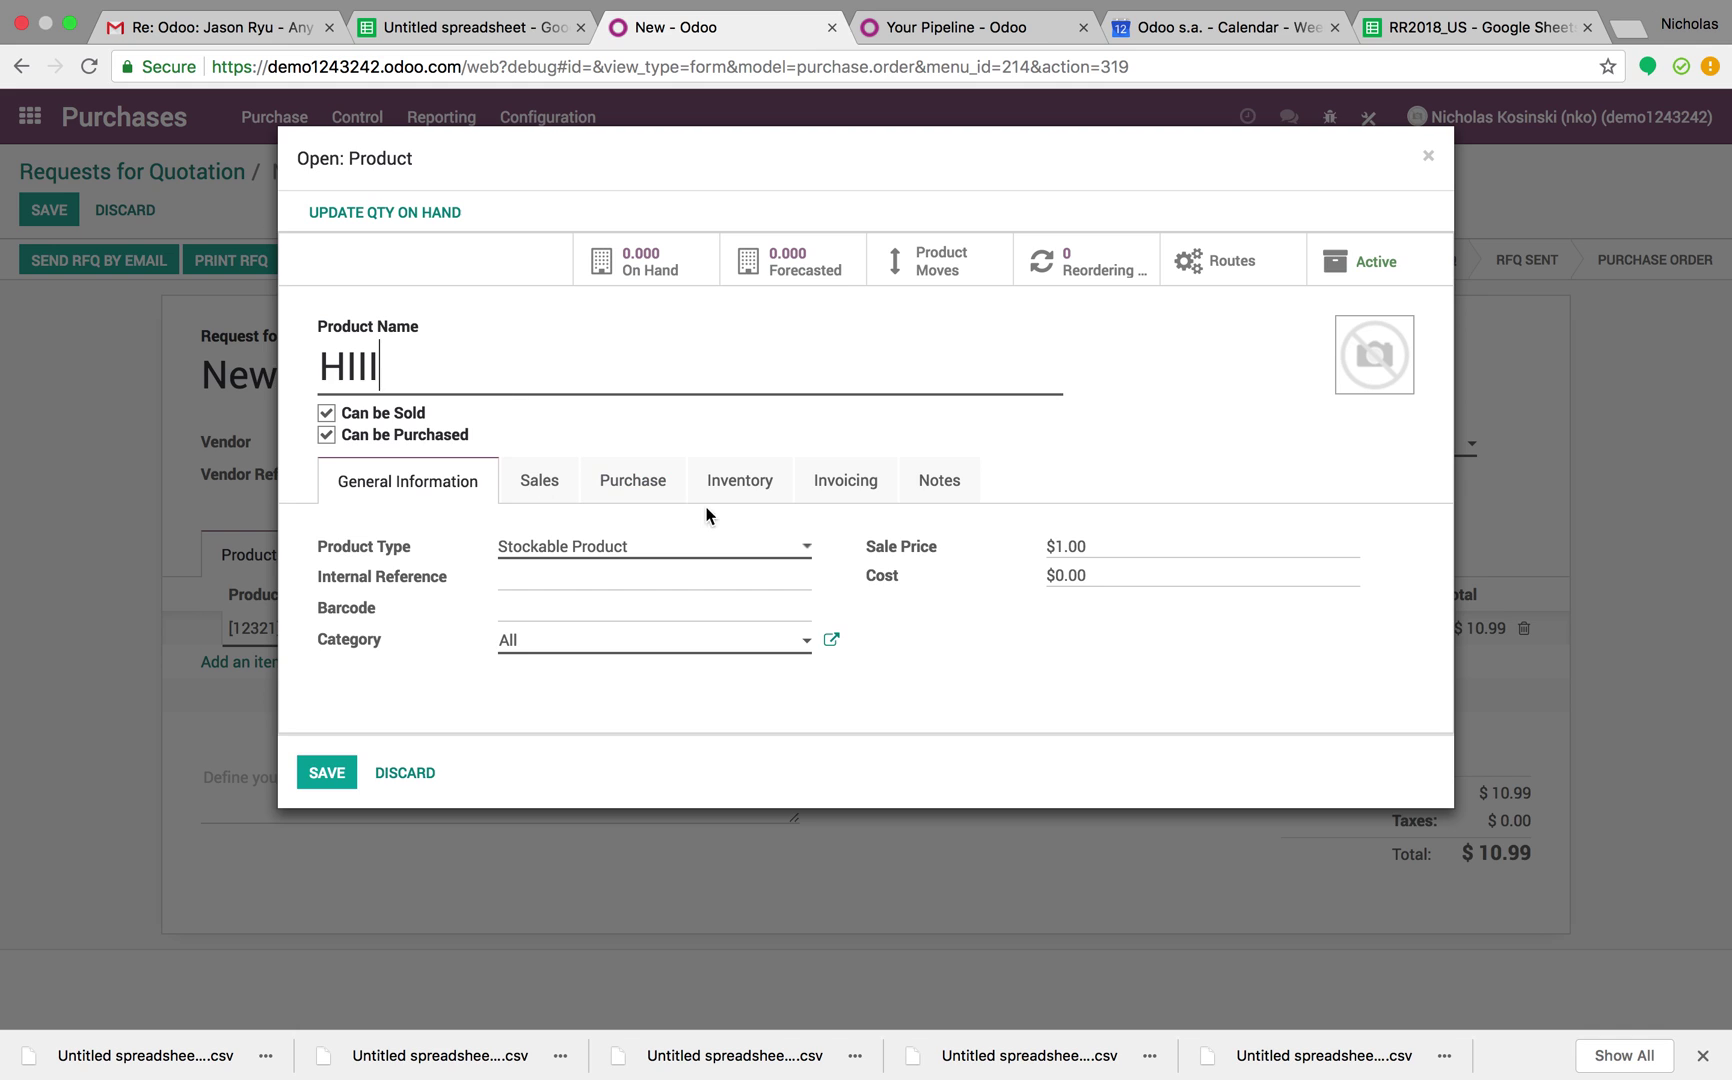
{"action": "left_click", "coordinate": [622, 490]}
{"action": "left_click", "coordinate": [484, 624]}
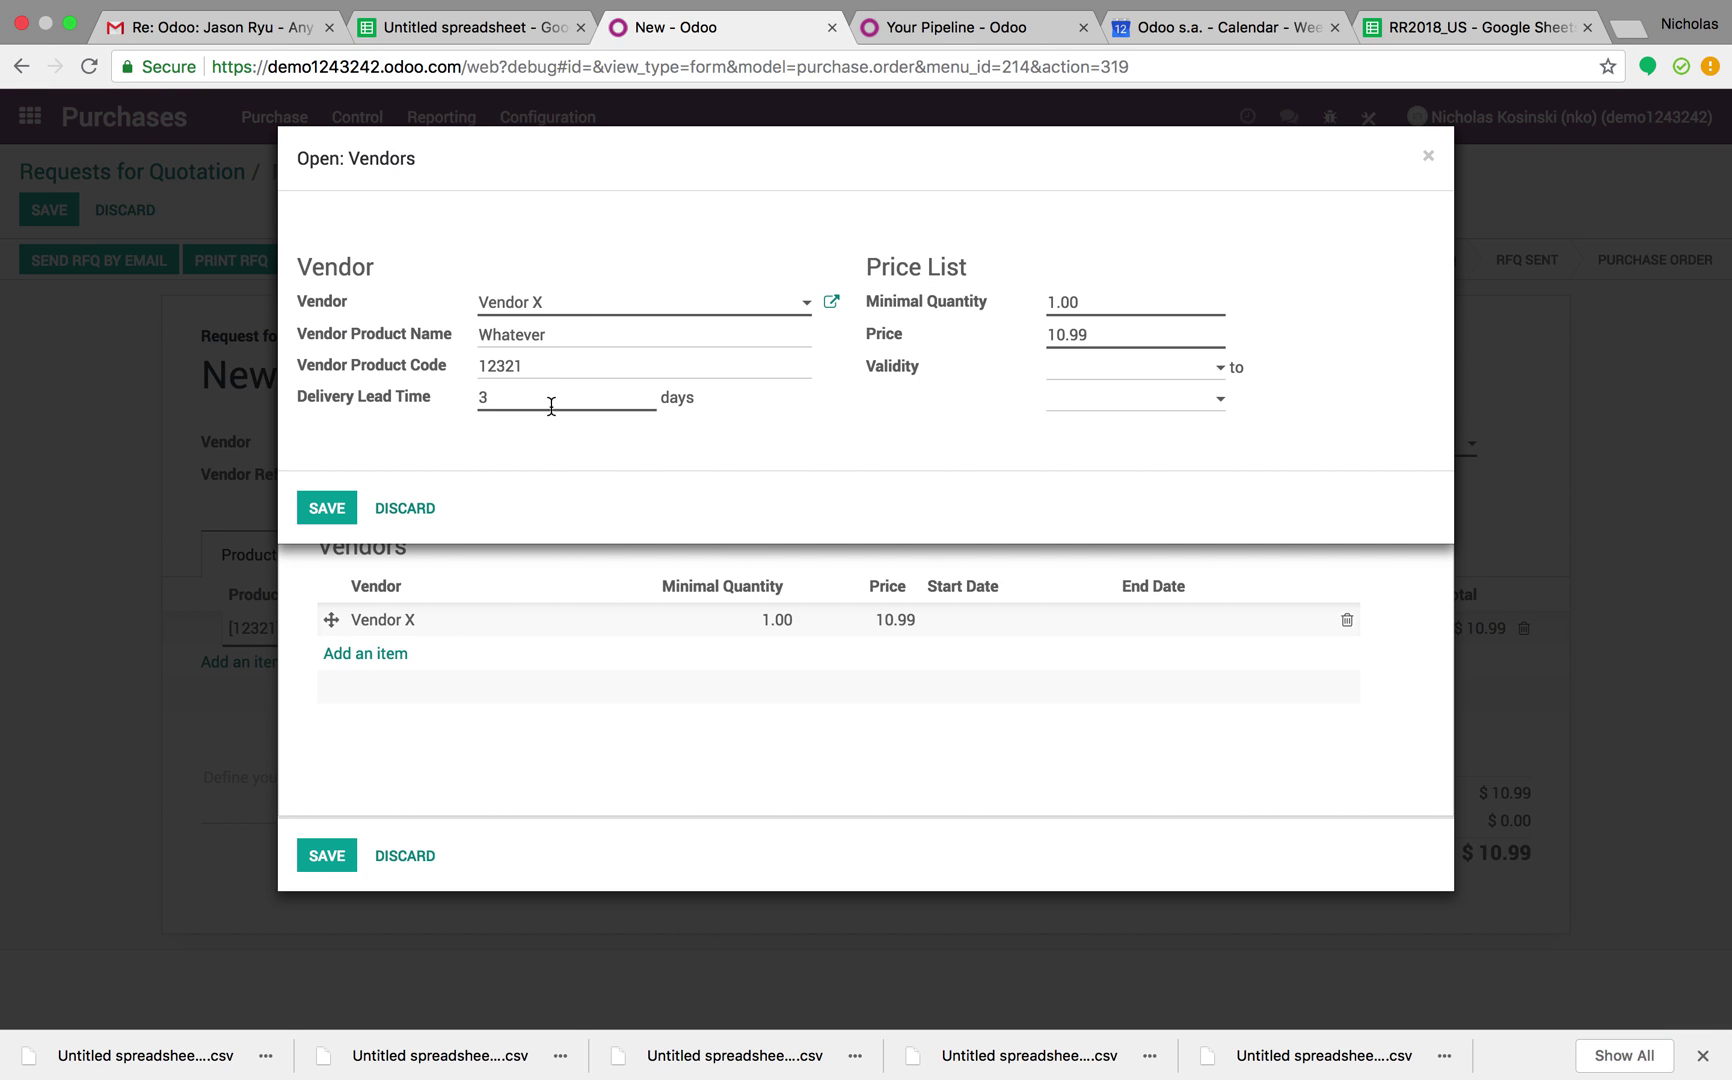
{"action": "left_click", "coordinate": [403, 508]}
{"action": "left_click", "coordinate": [401, 856]}
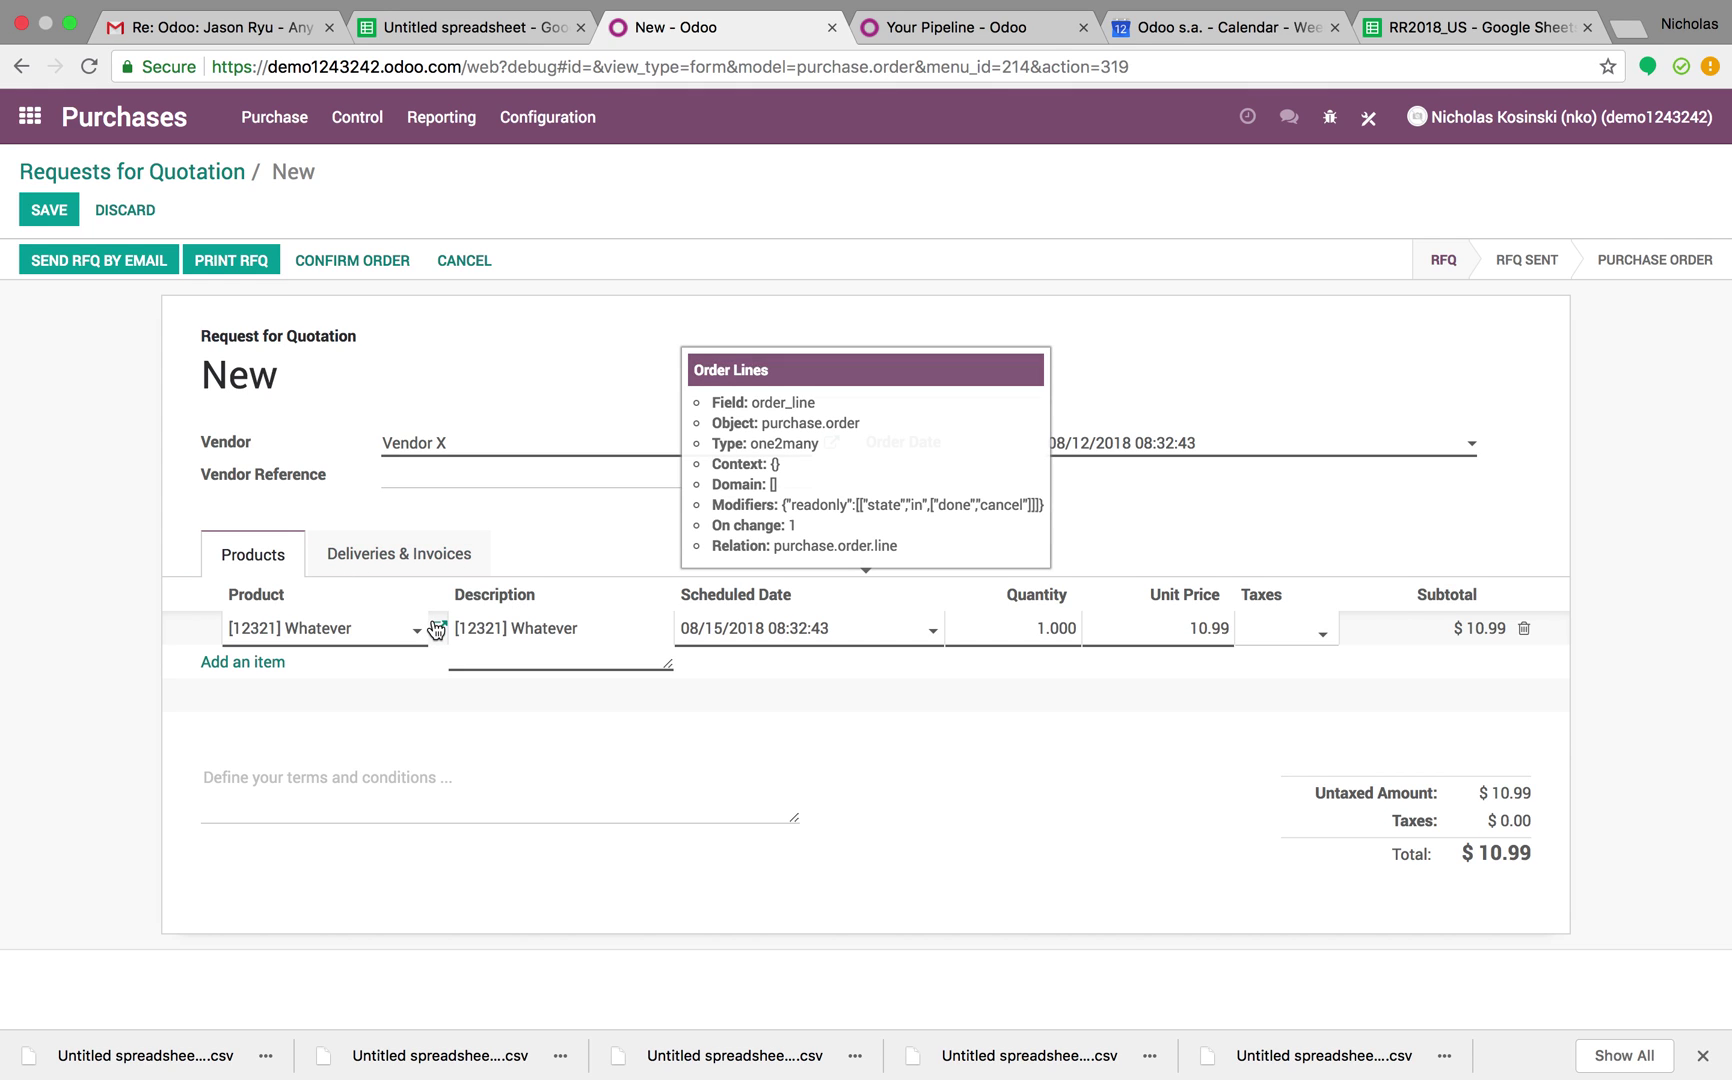
Open and close the Test12 product record from the line without changes
{"action": "left_click", "coordinate": [390, 630]}
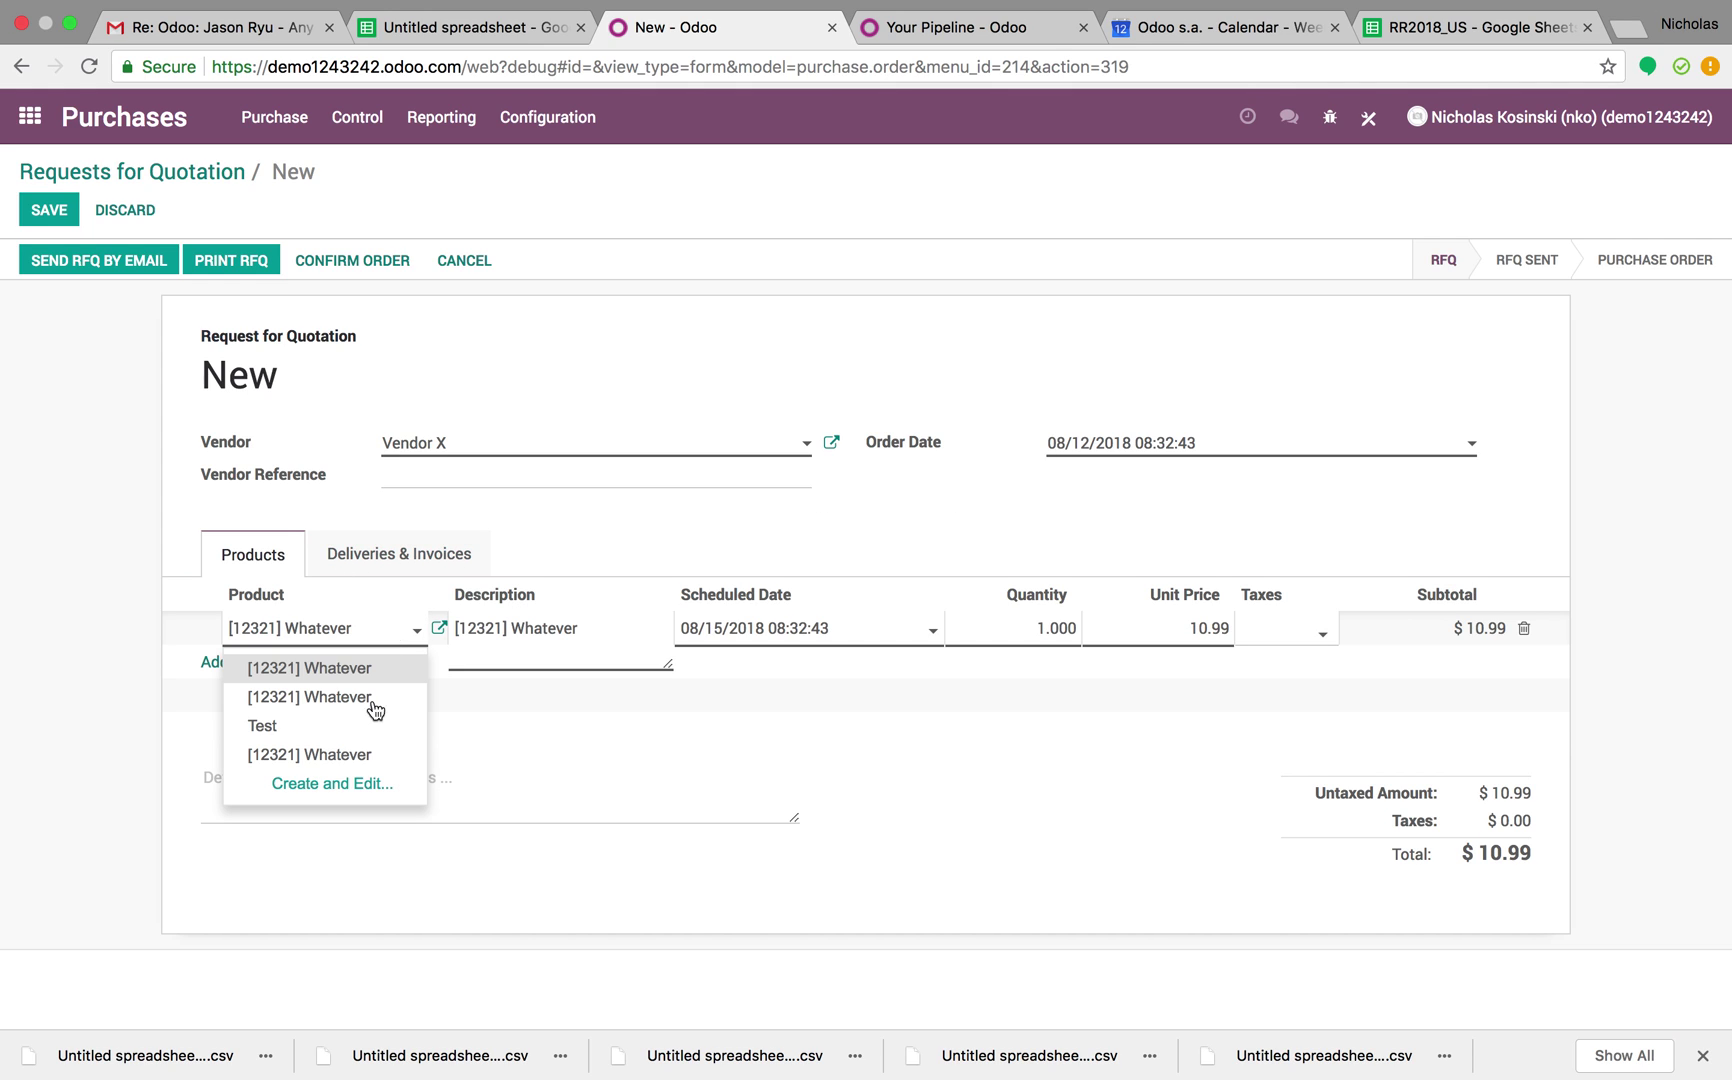
{"action": "left_click", "coordinate": [378, 760]}
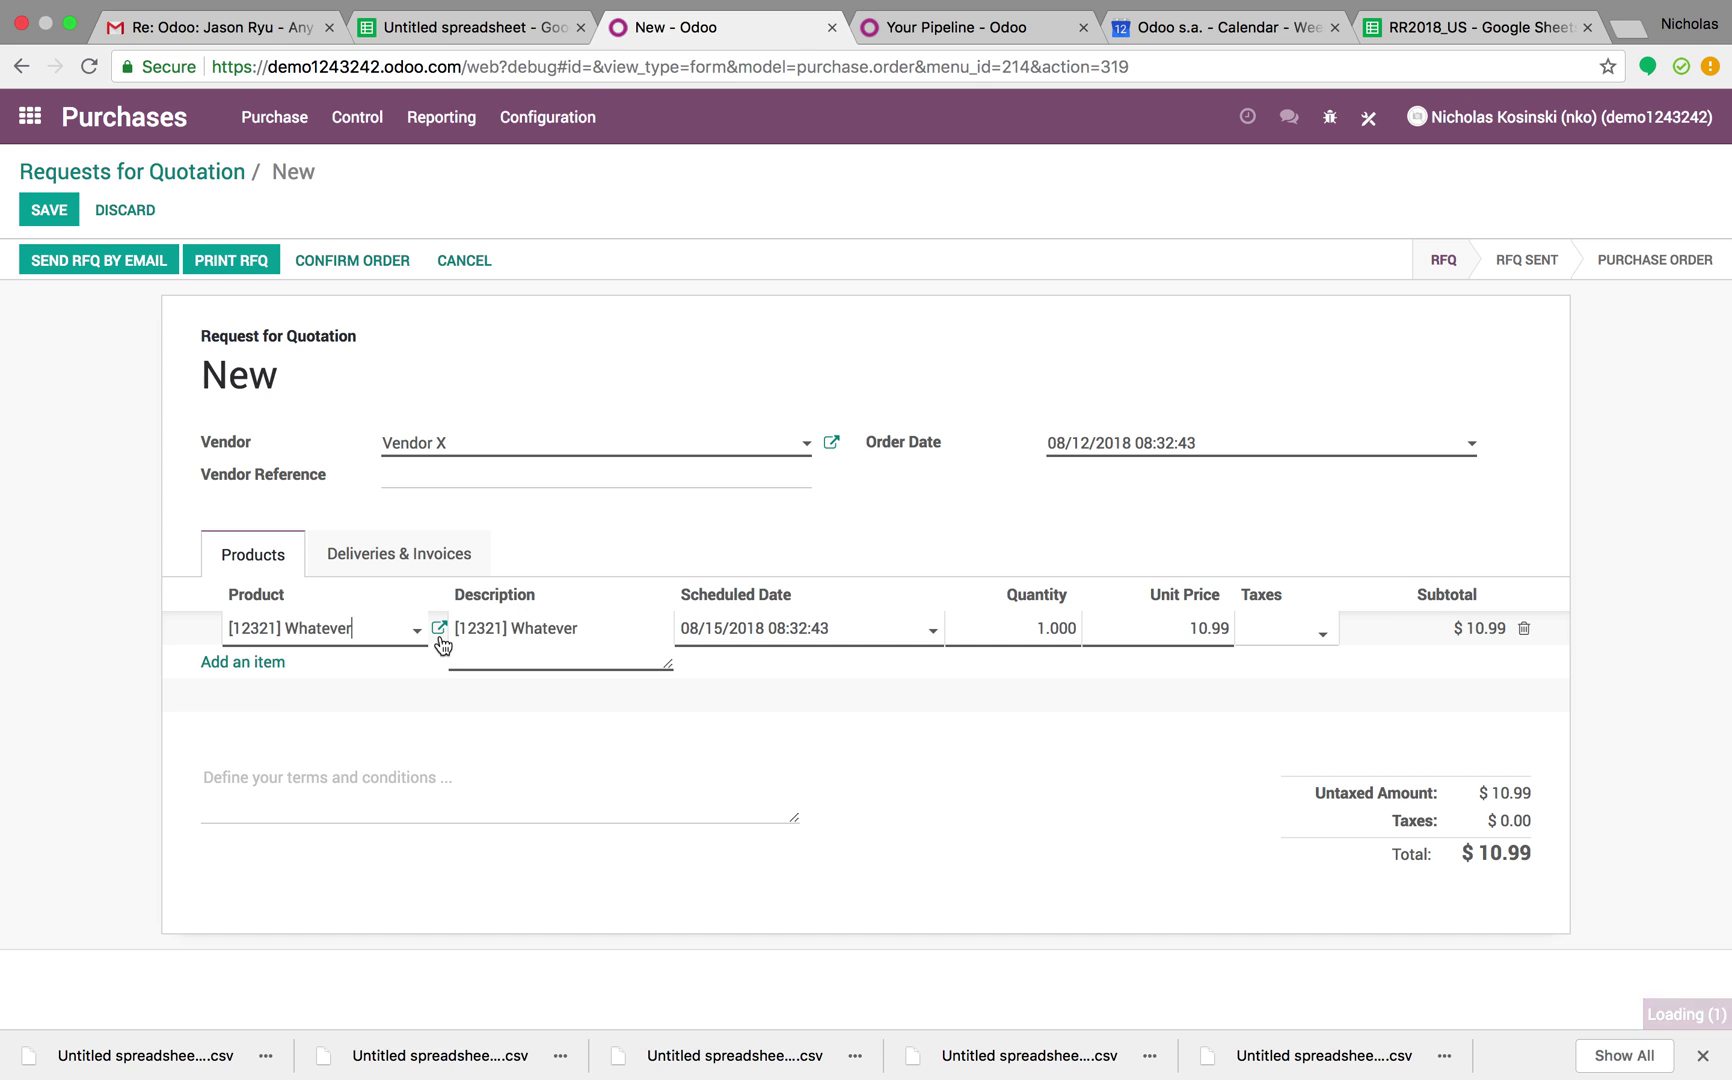
{"action": "left_click", "coordinate": [438, 628]}
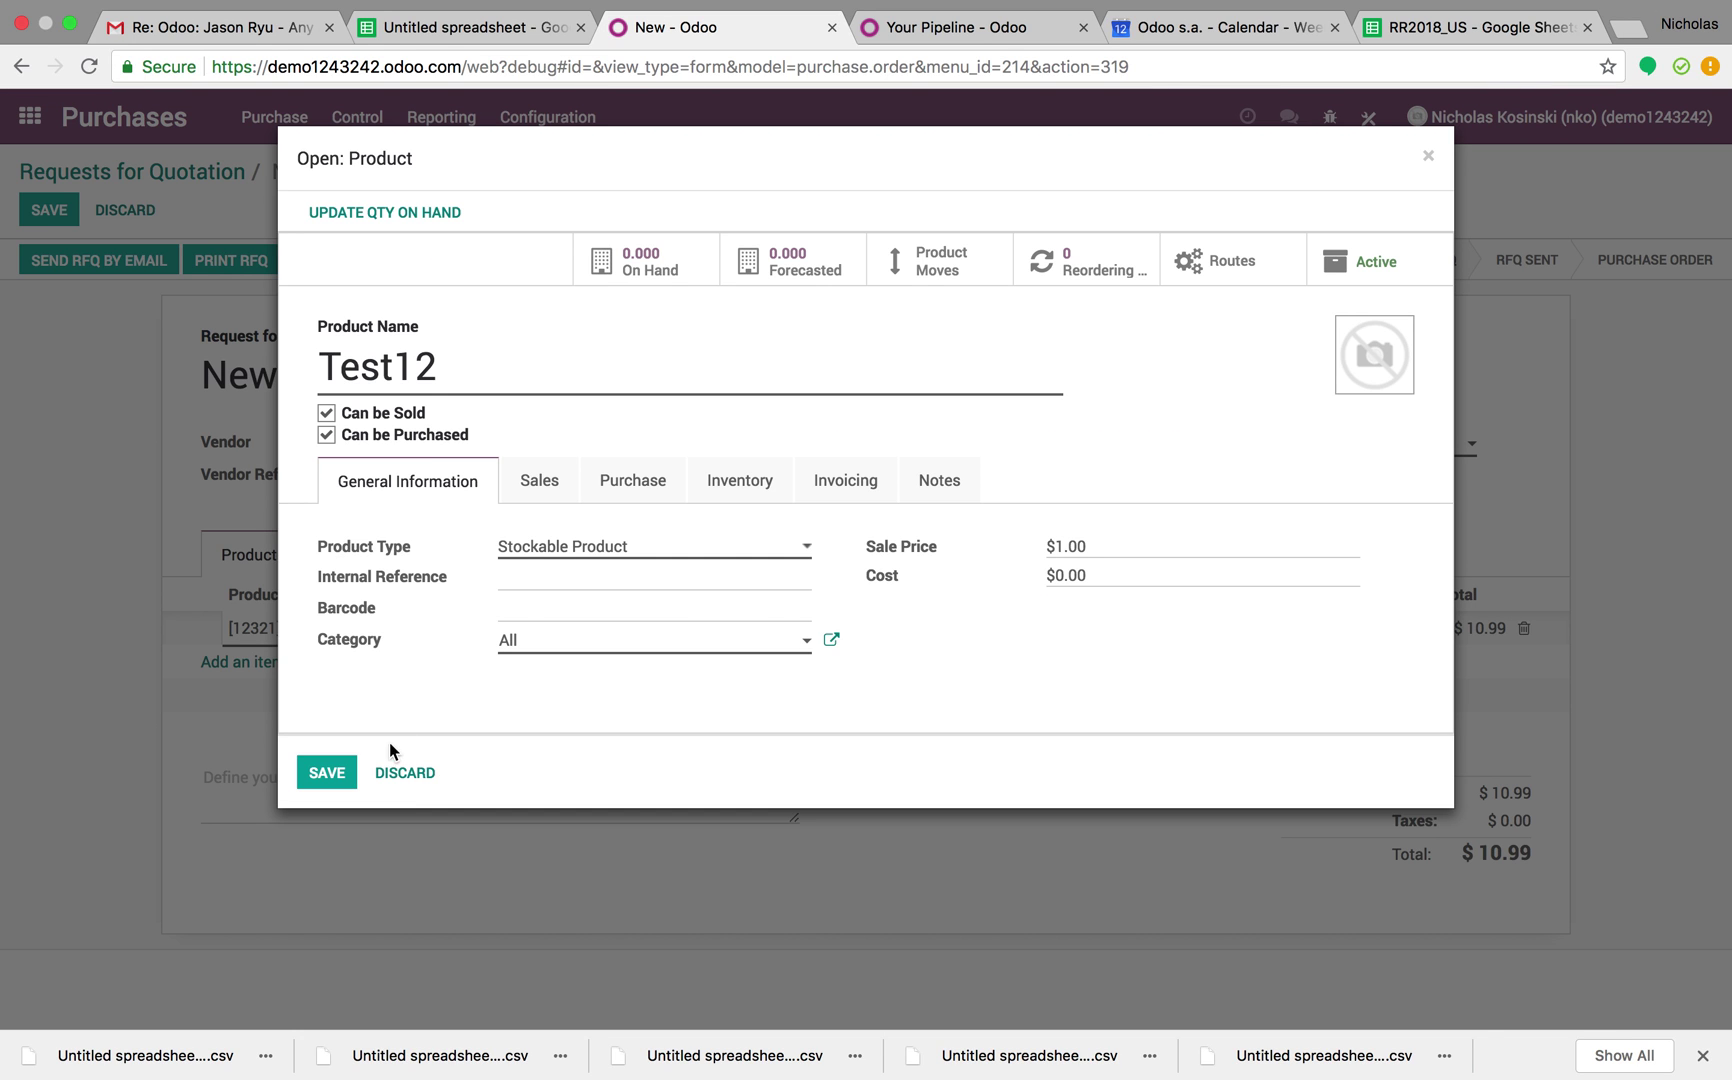
{"action": "left_click", "coordinate": [405, 772]}
{"action": "left_click", "coordinate": [439, 630]}
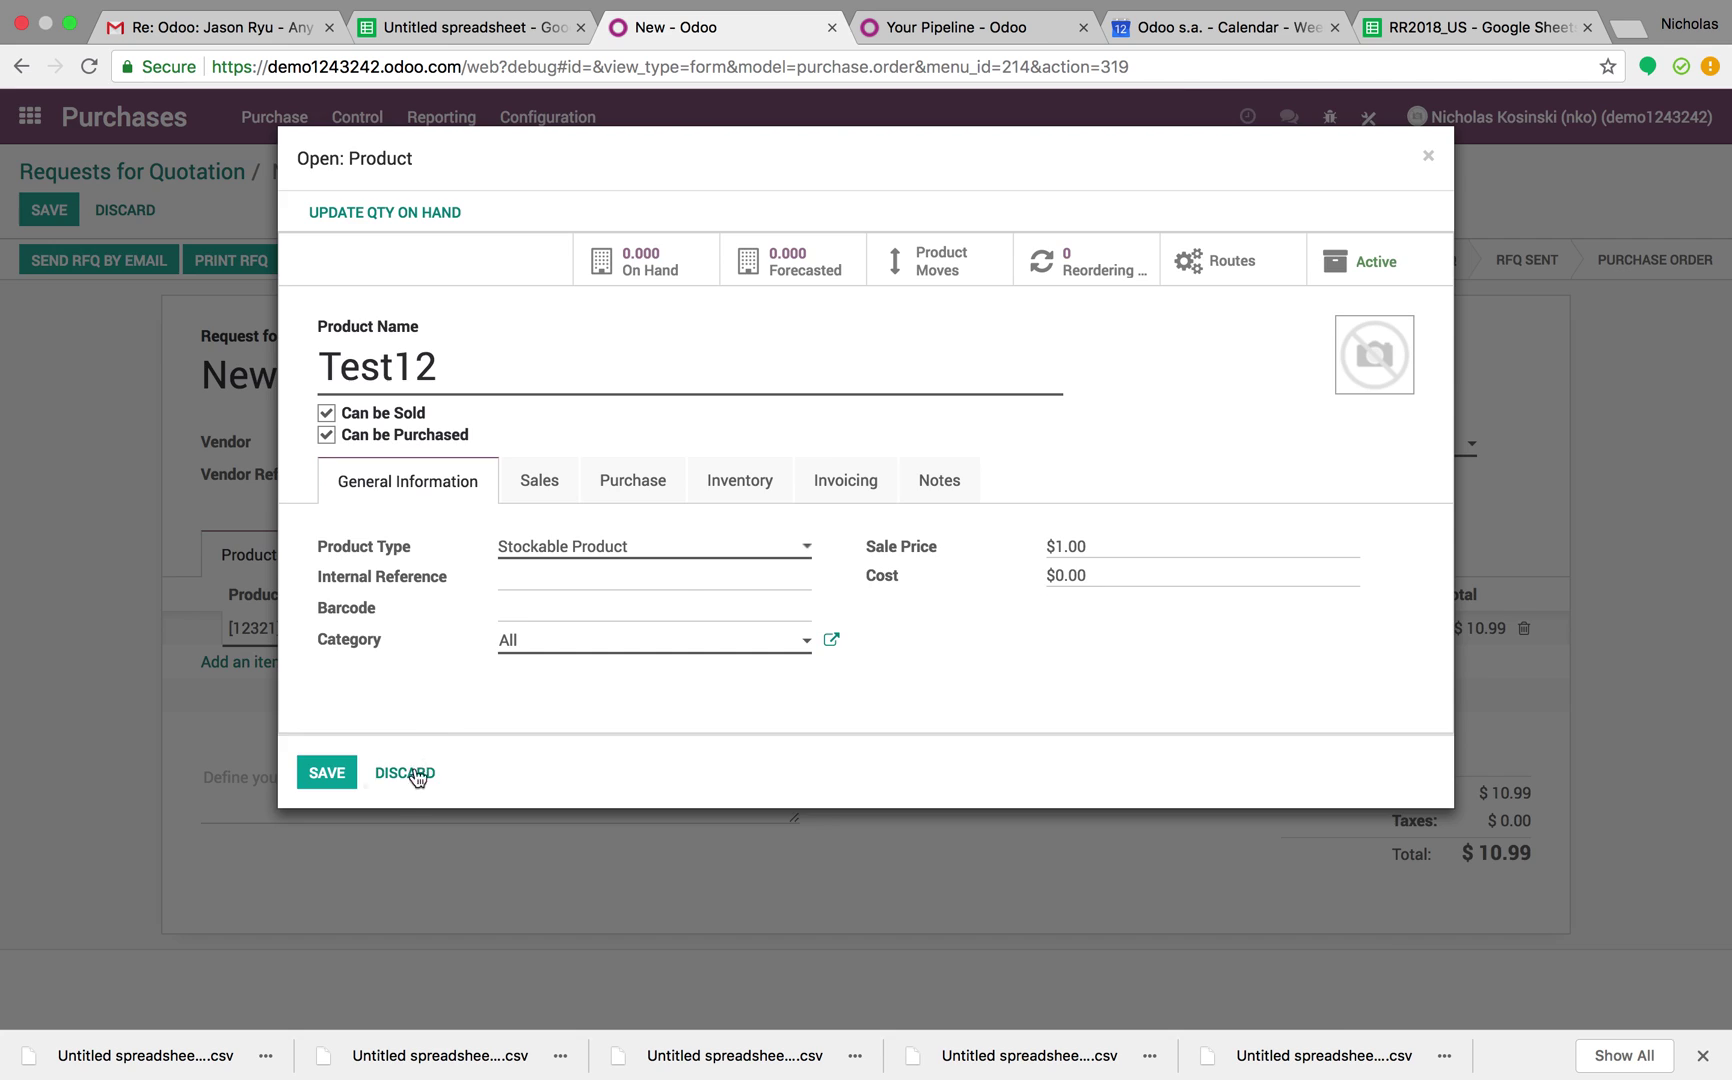
{"action": "left_click", "coordinate": [412, 774]}
Set the line to [12321] Whatever and check its Vendor X pricing before discarding
{"action": "left_click", "coordinate": [355, 632]}
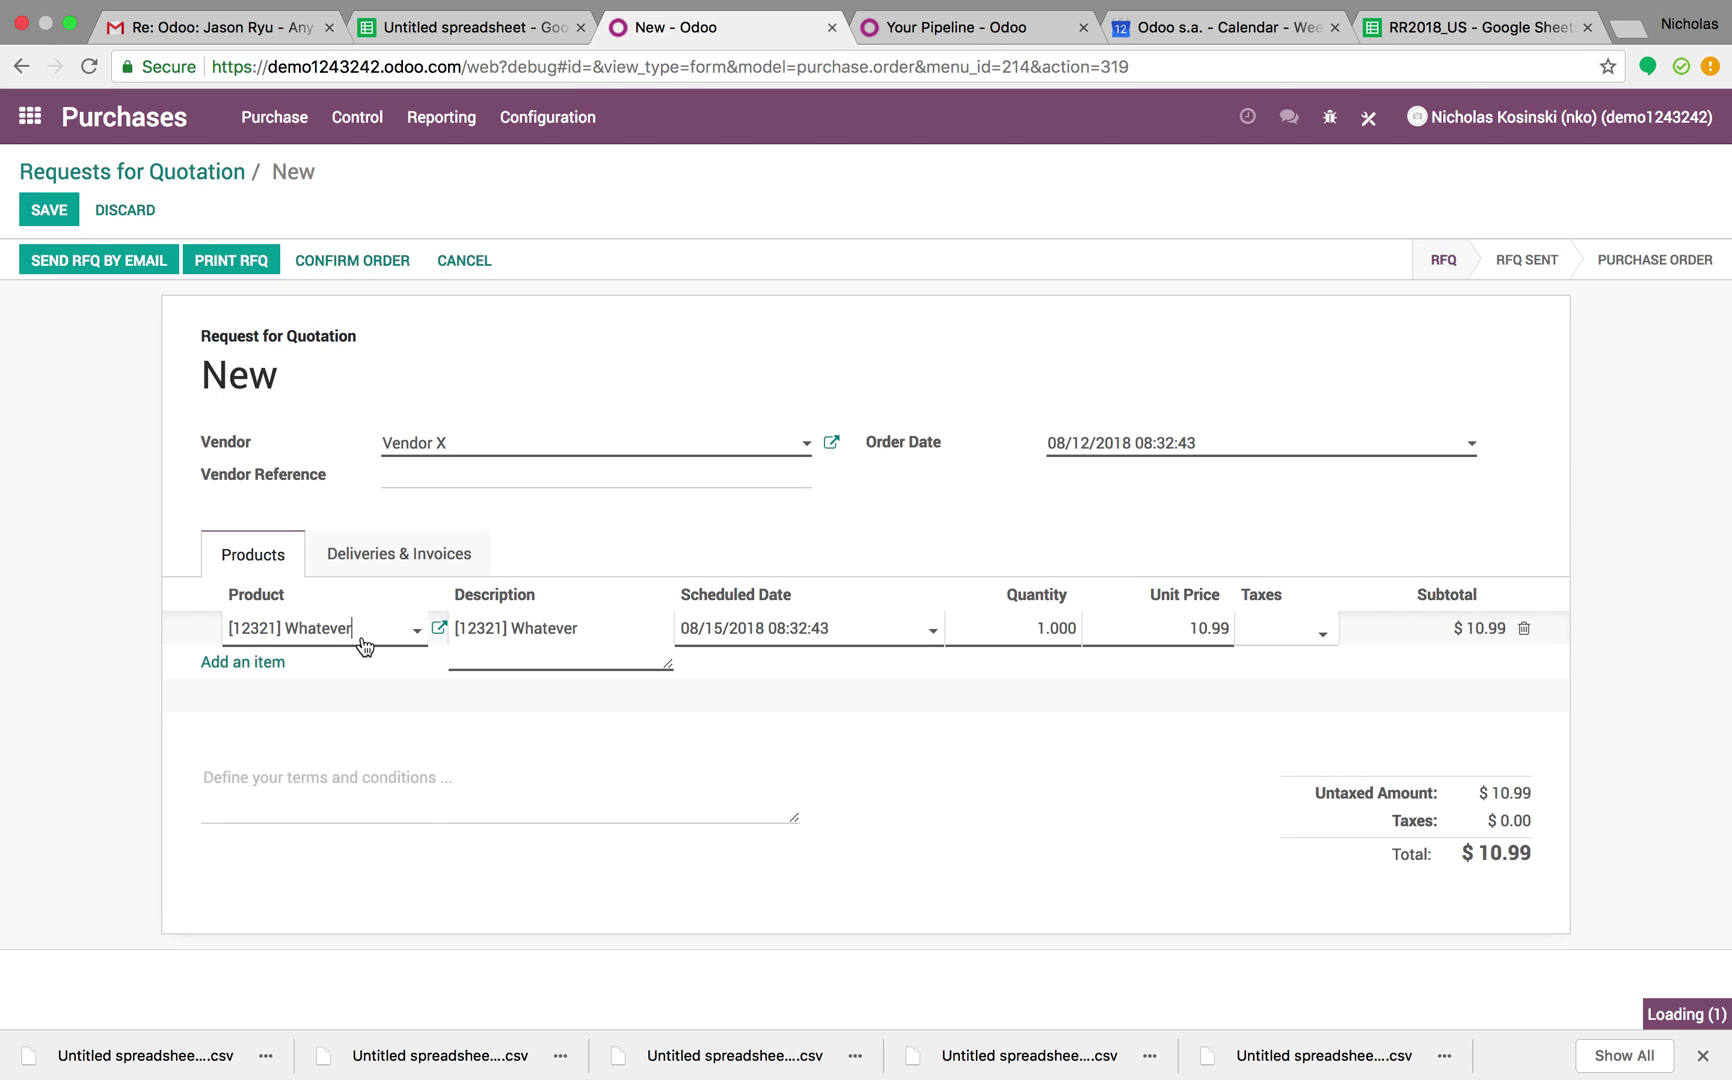
{"action": "left_click", "coordinate": [360, 703]}
{"action": "left_click", "coordinate": [440, 630]}
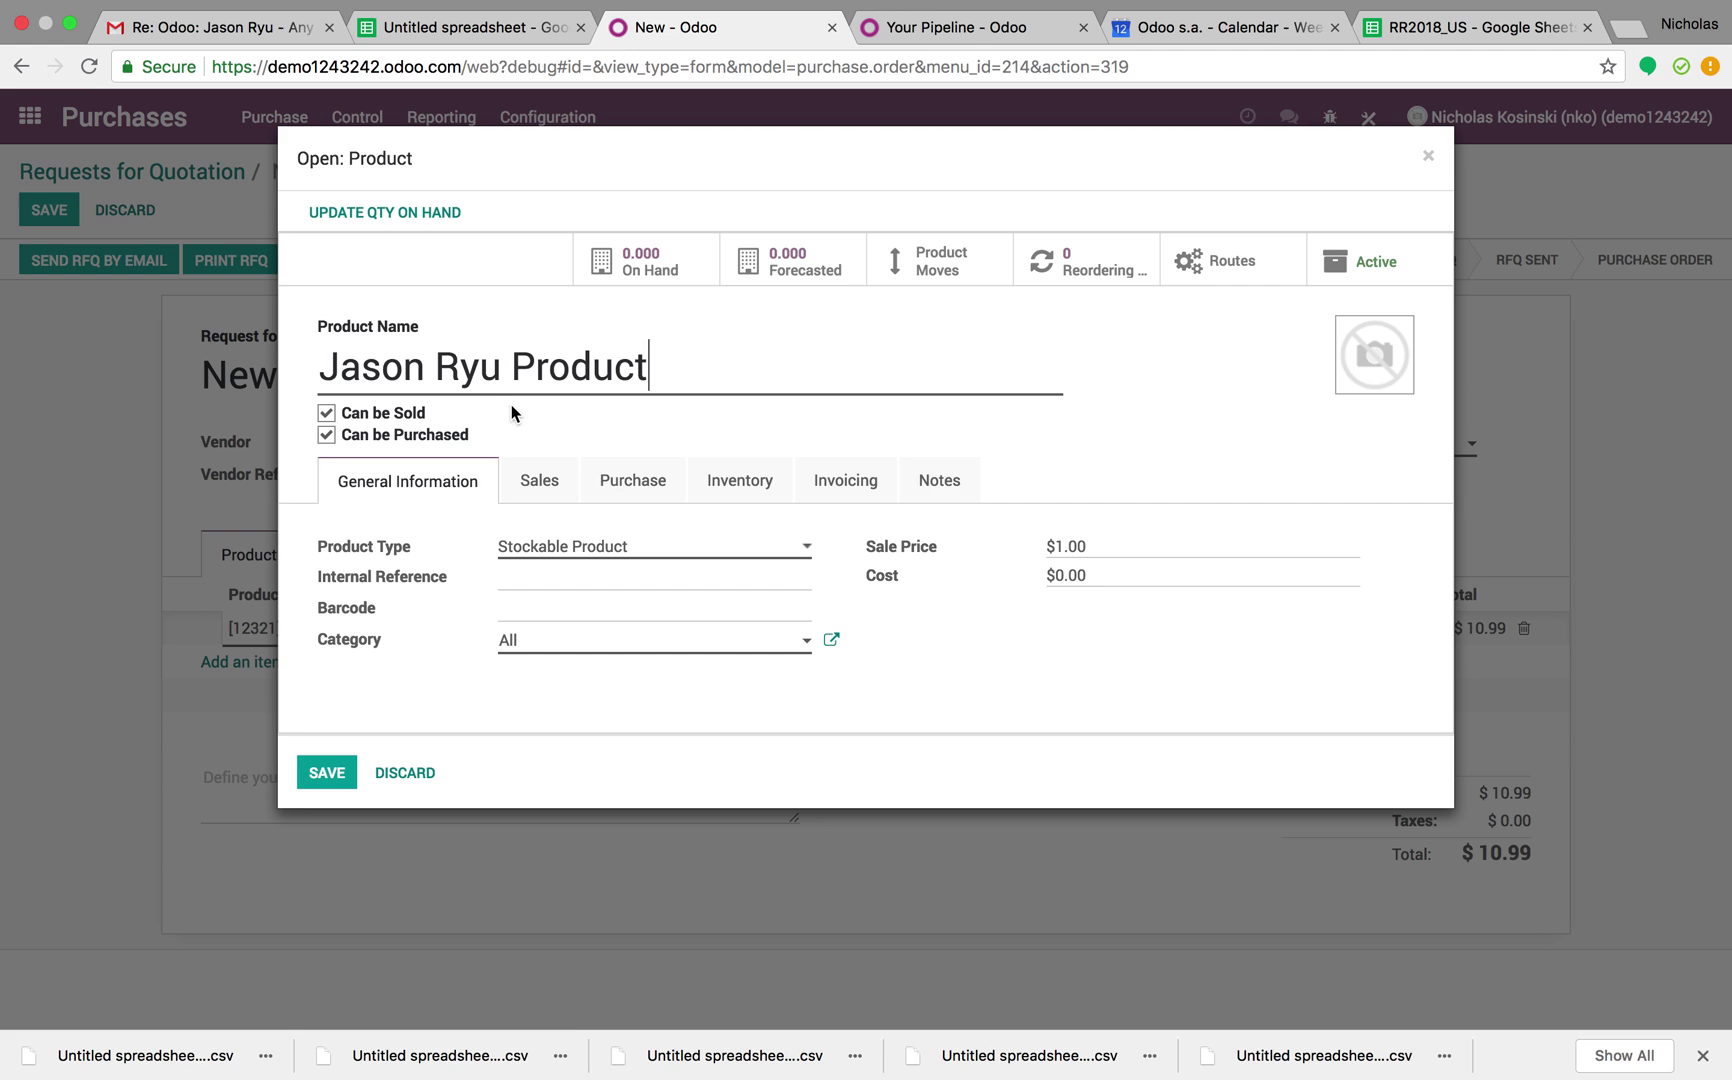
{"action": "left_click", "coordinate": [610, 488]}
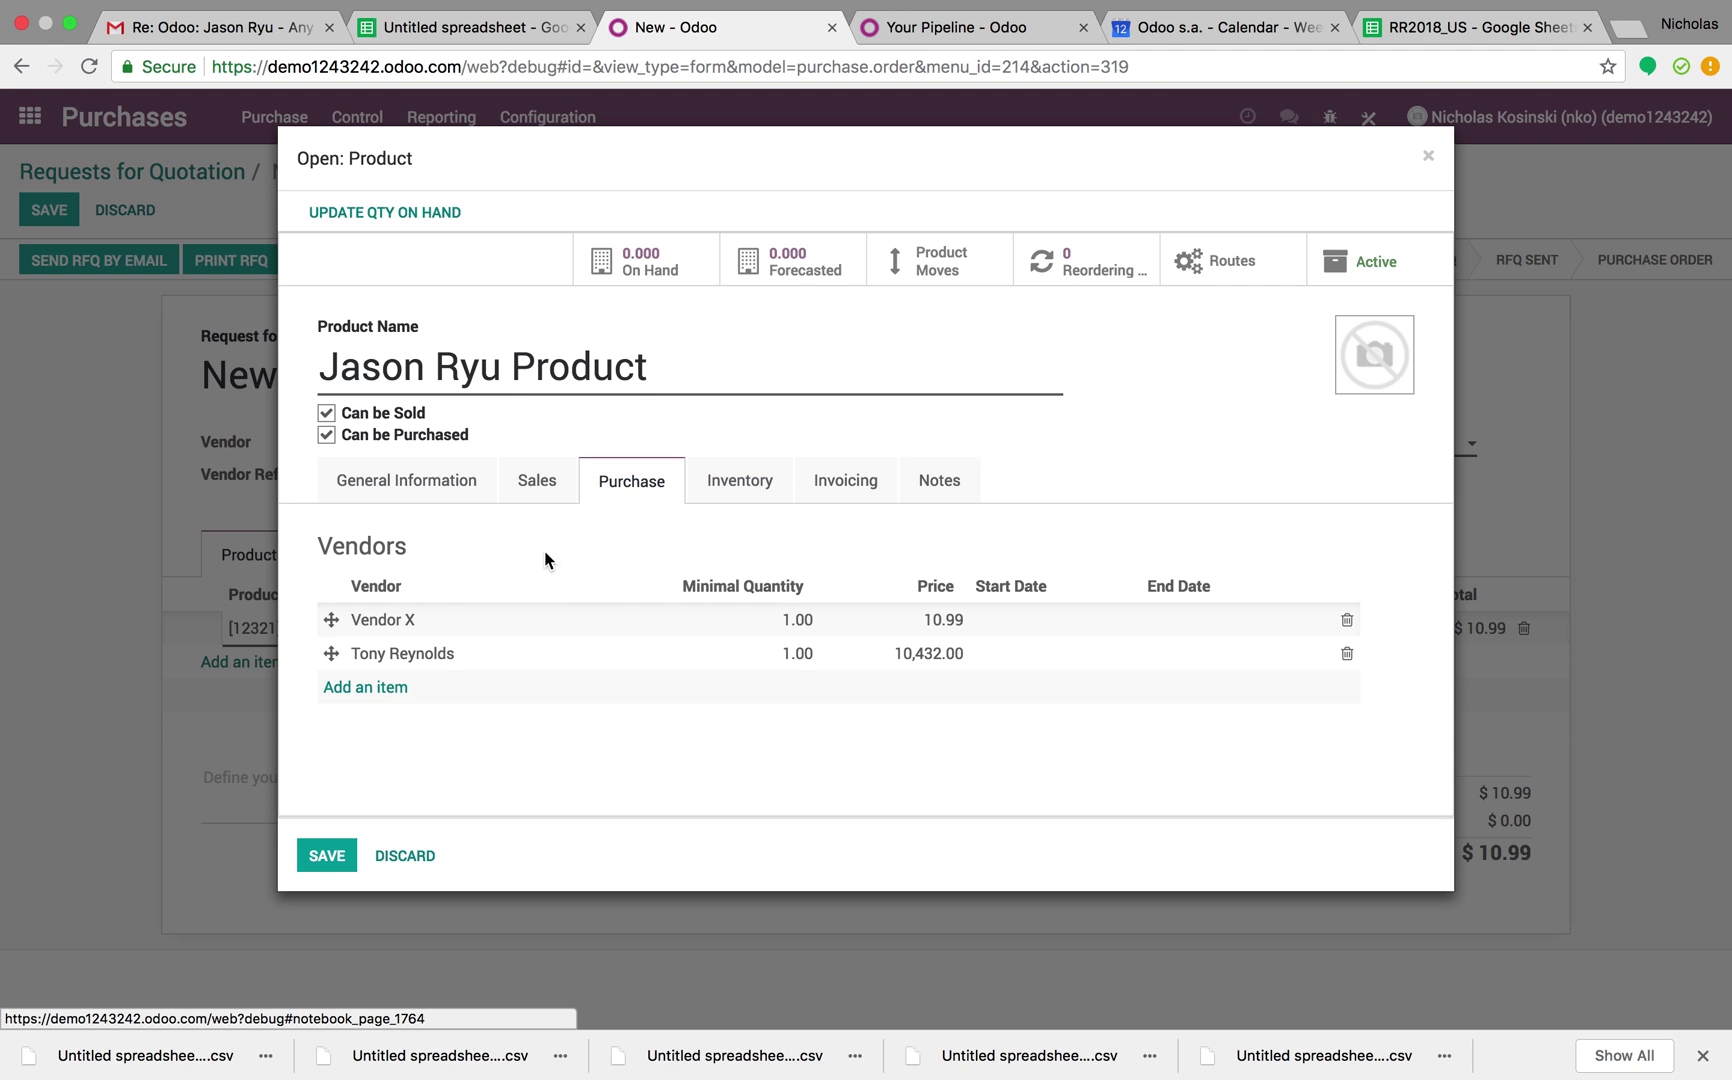
{"action": "left_click", "coordinate": [630, 636]}
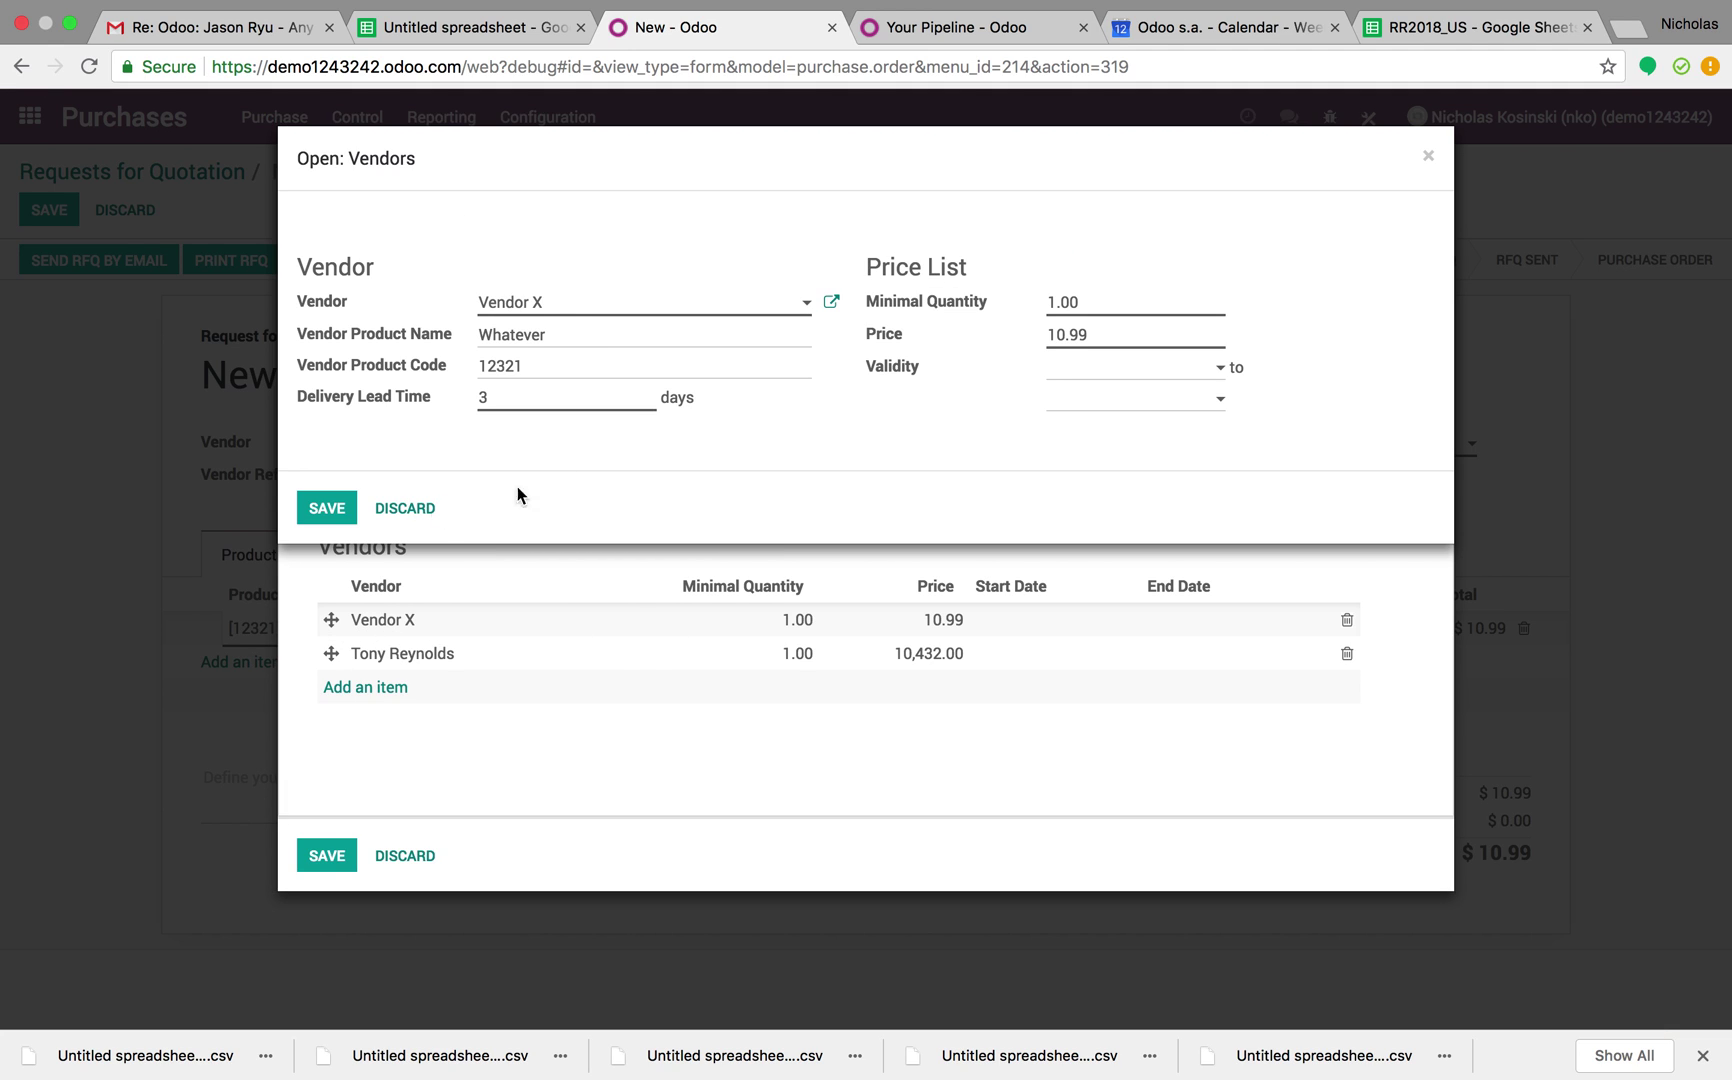
{"action": "left_click", "coordinate": [410, 507]}
{"action": "left_click", "coordinate": [405, 856]}
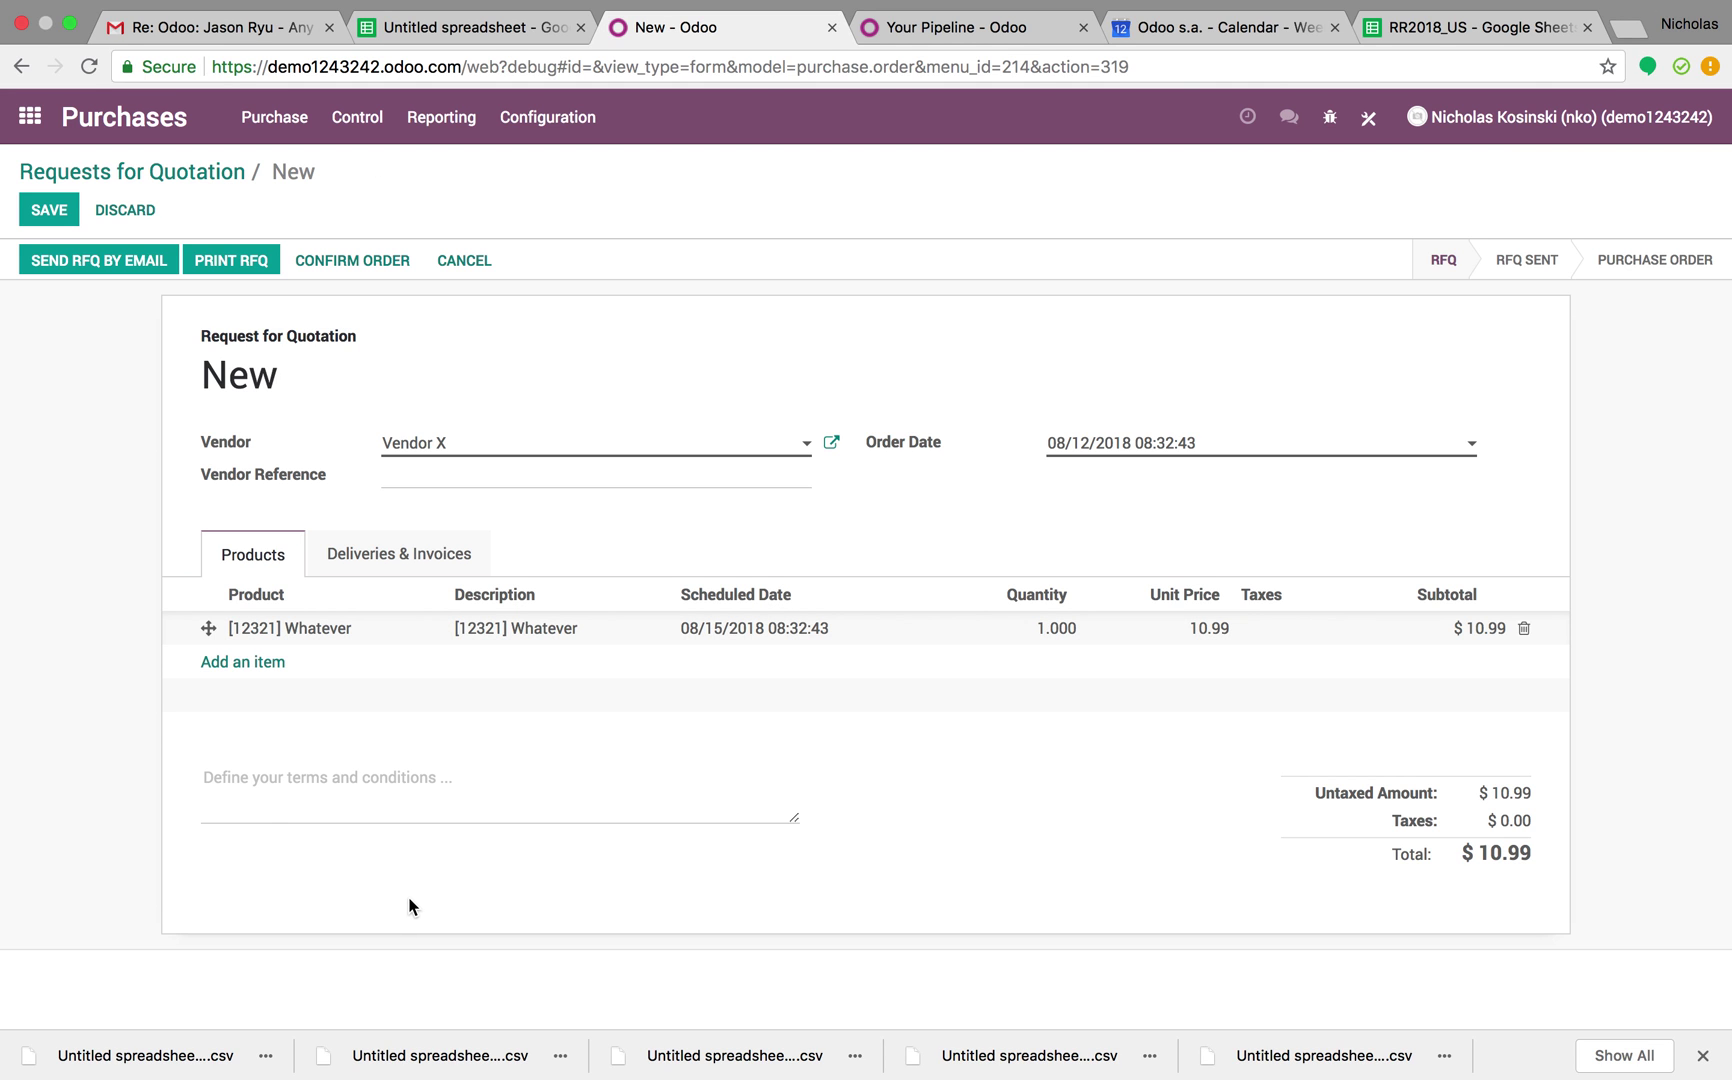
Save the RFQ and review its order line details
{"action": "left_click", "coordinate": [48, 212]}
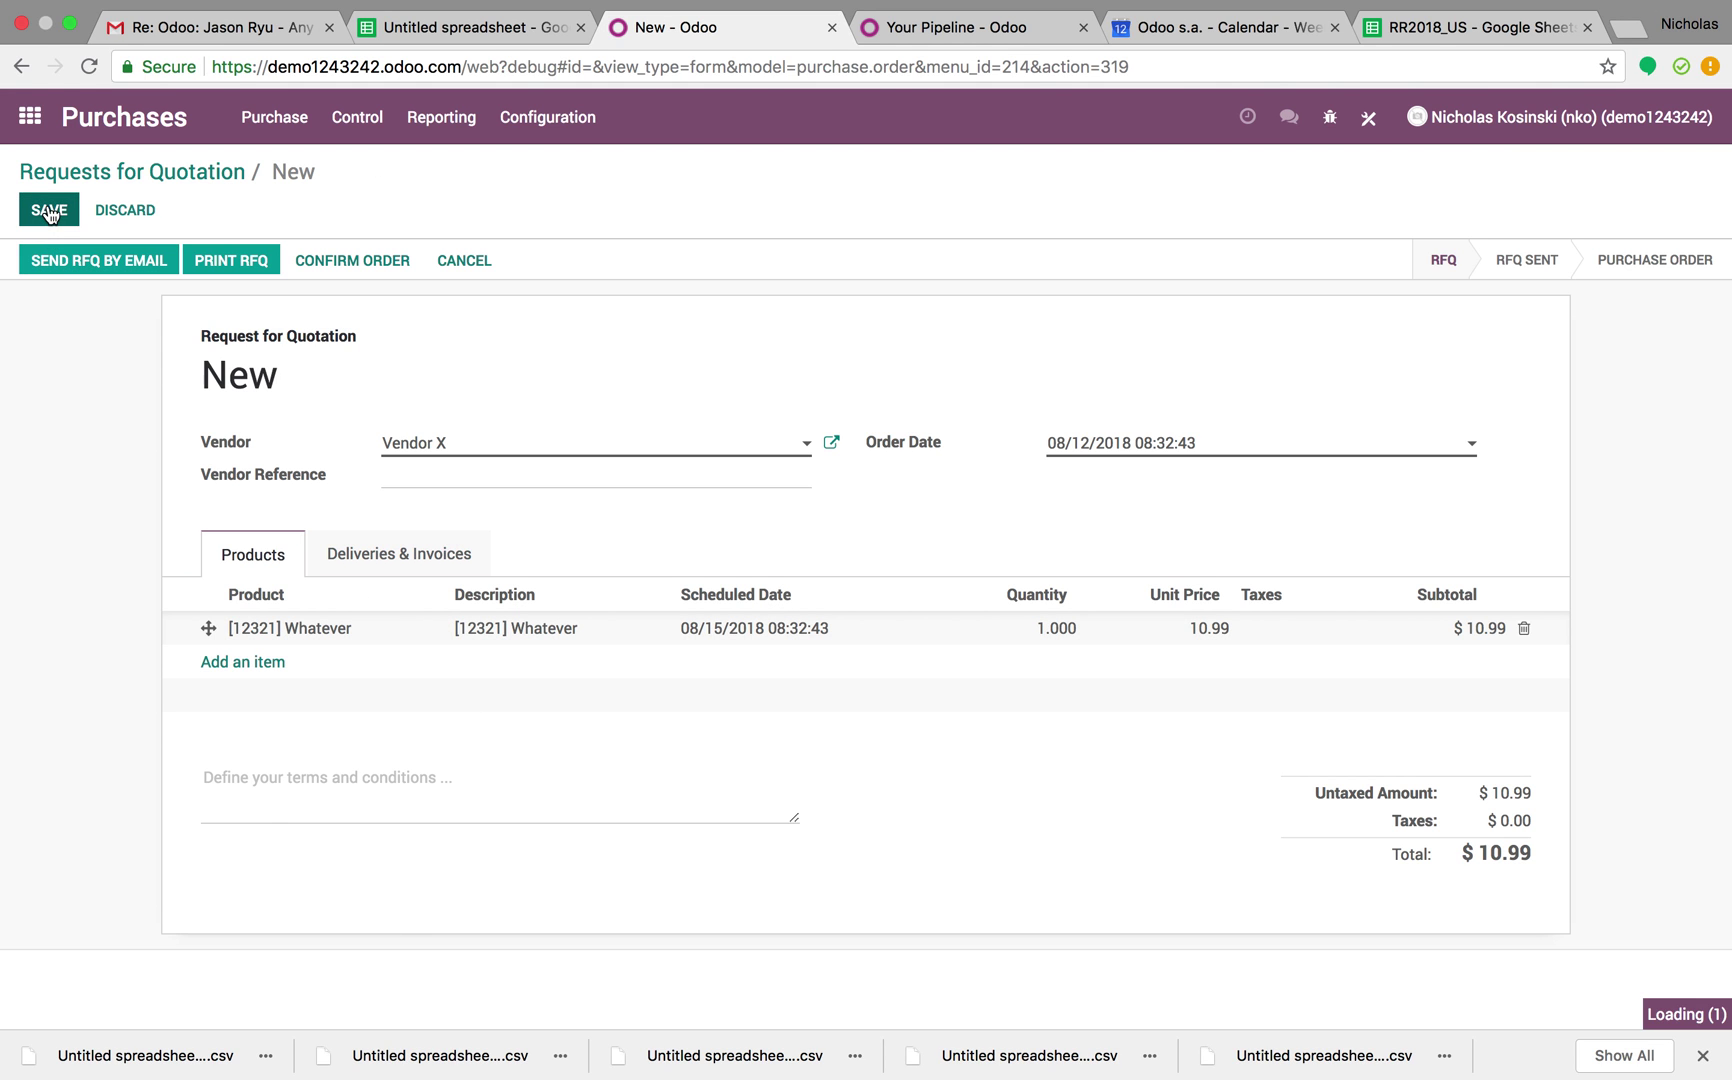
{"action": "mouse_move", "coordinate": [290, 640]}
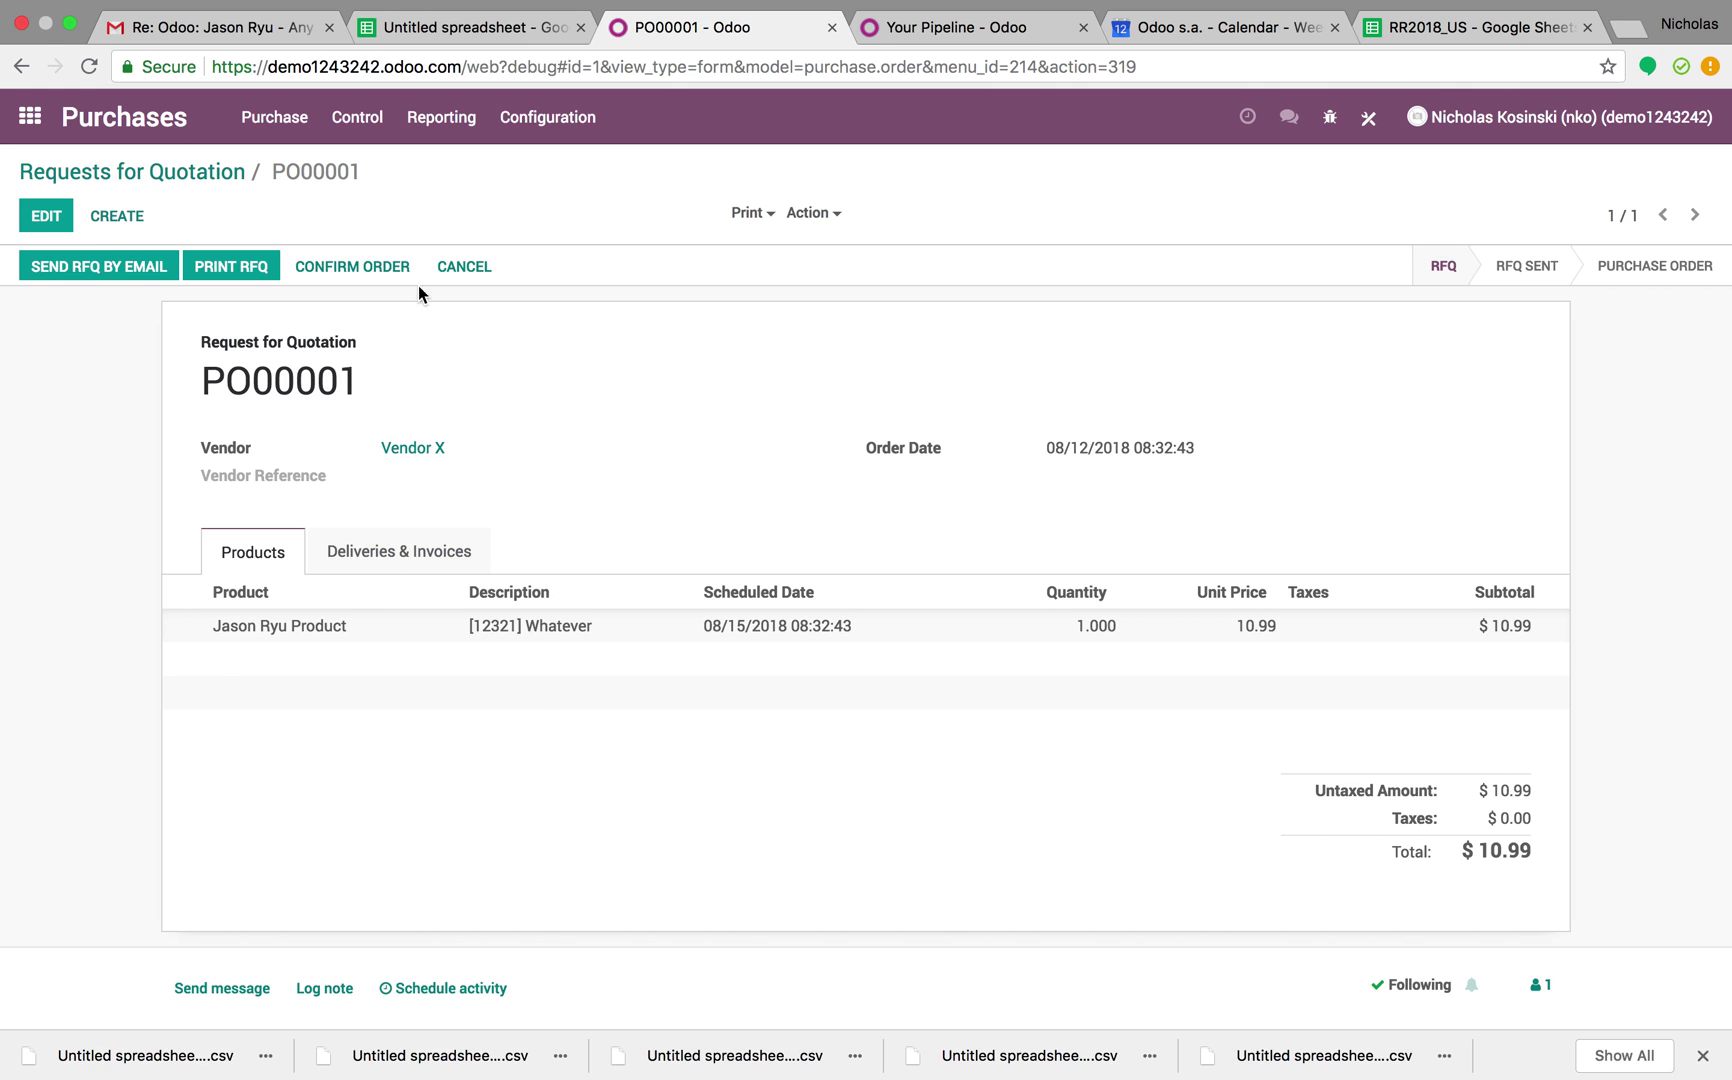
{"action": "left_click", "coordinate": [1322, 628]}
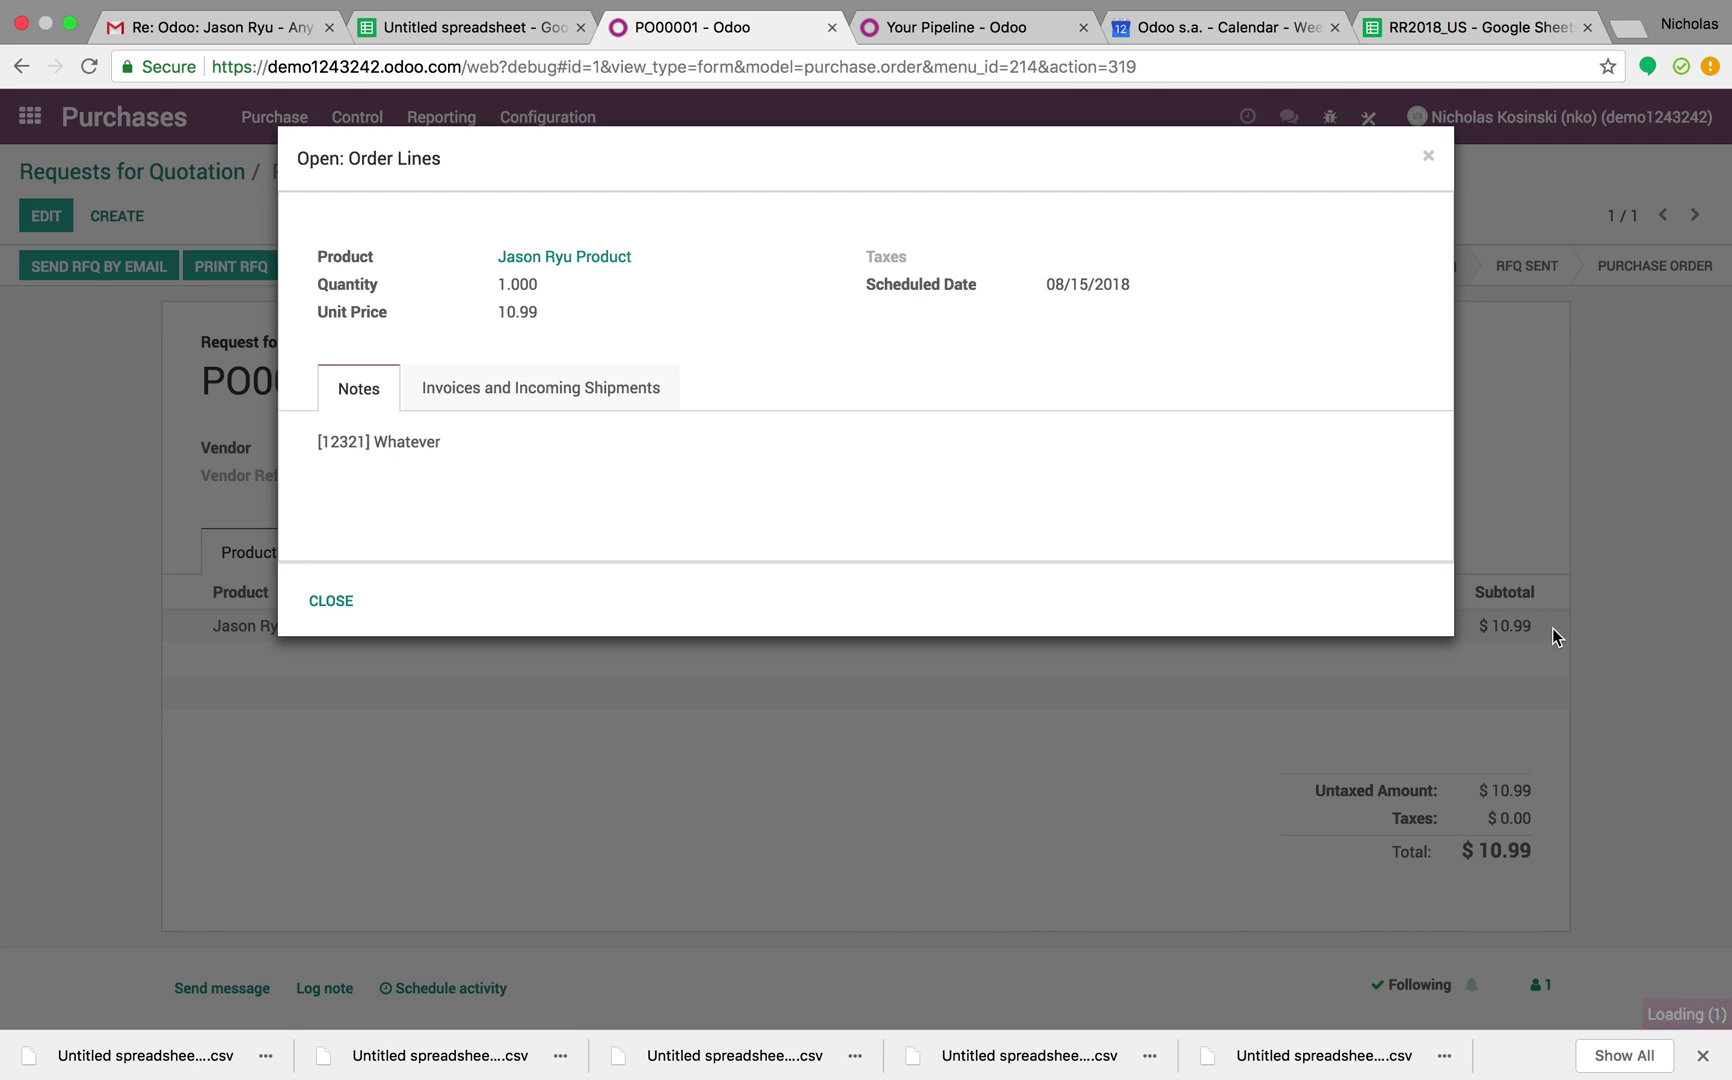
{"action": "left_click", "coordinate": [345, 600]}
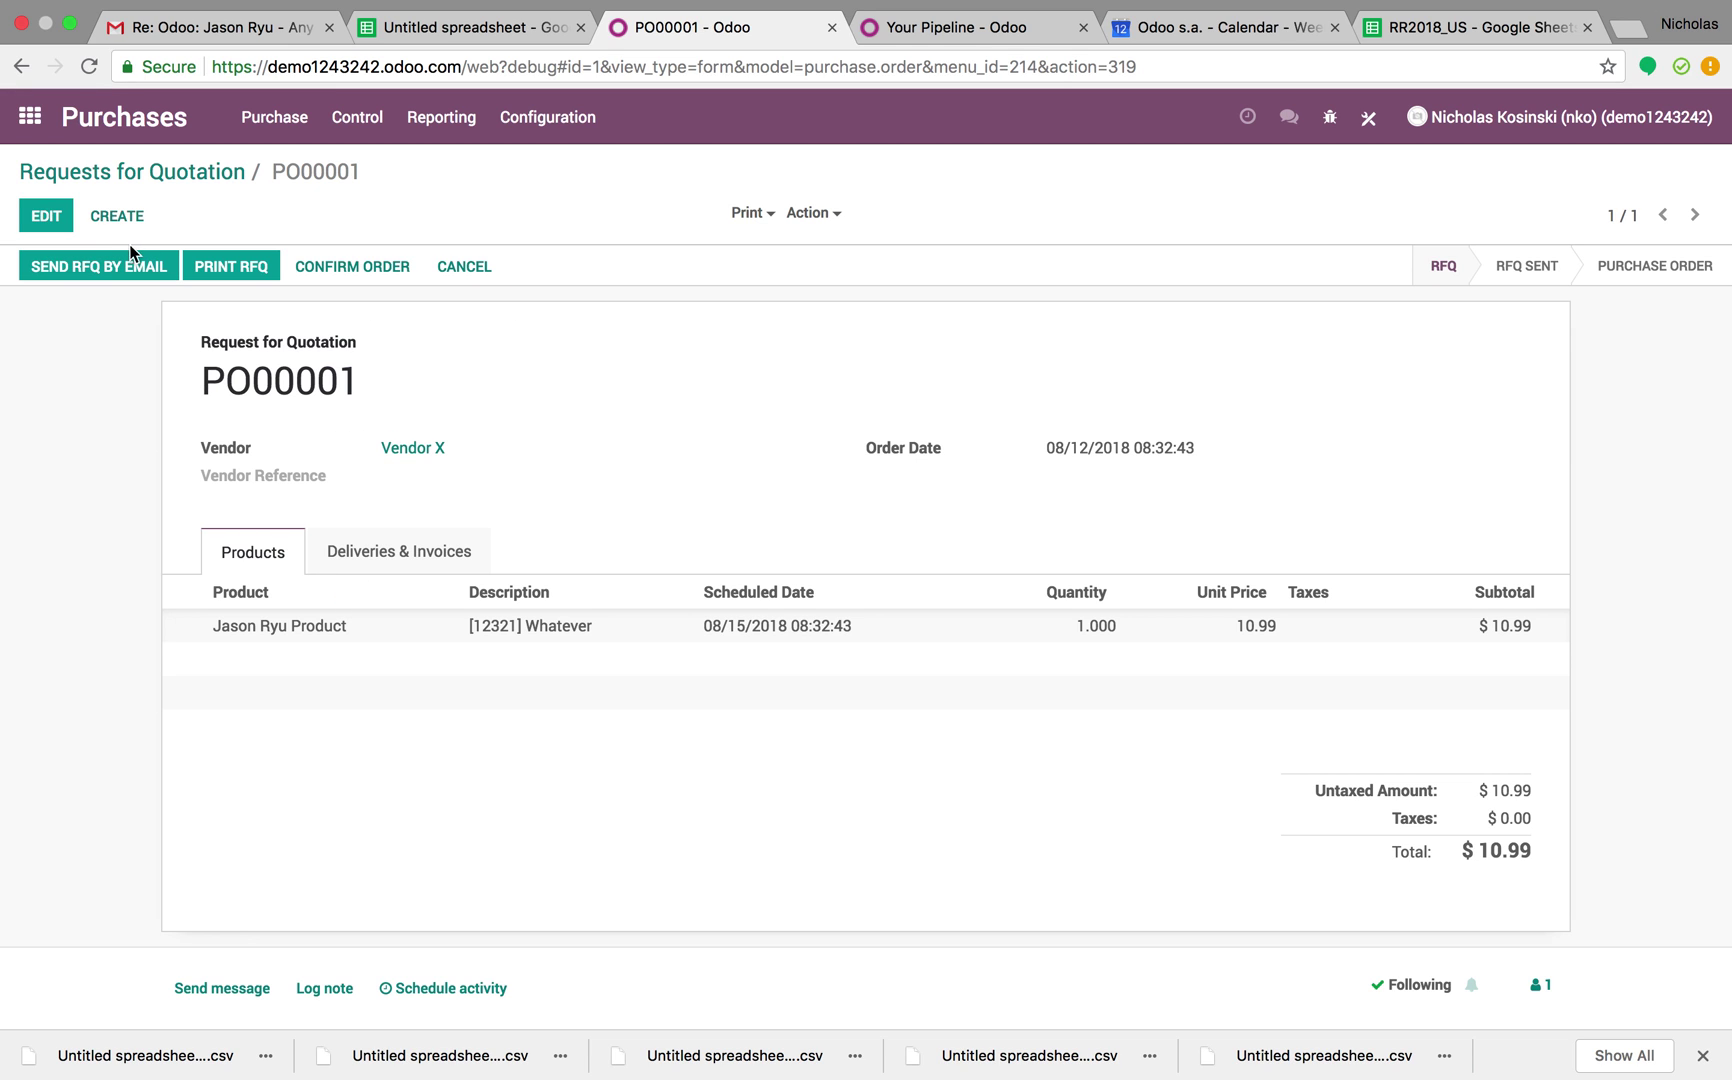
Replace the order line with [12321] Whatever at 10.99 and save PO00001
{"action": "left_click", "coordinate": [46, 216]}
{"action": "left_click", "coordinate": [1526, 638]}
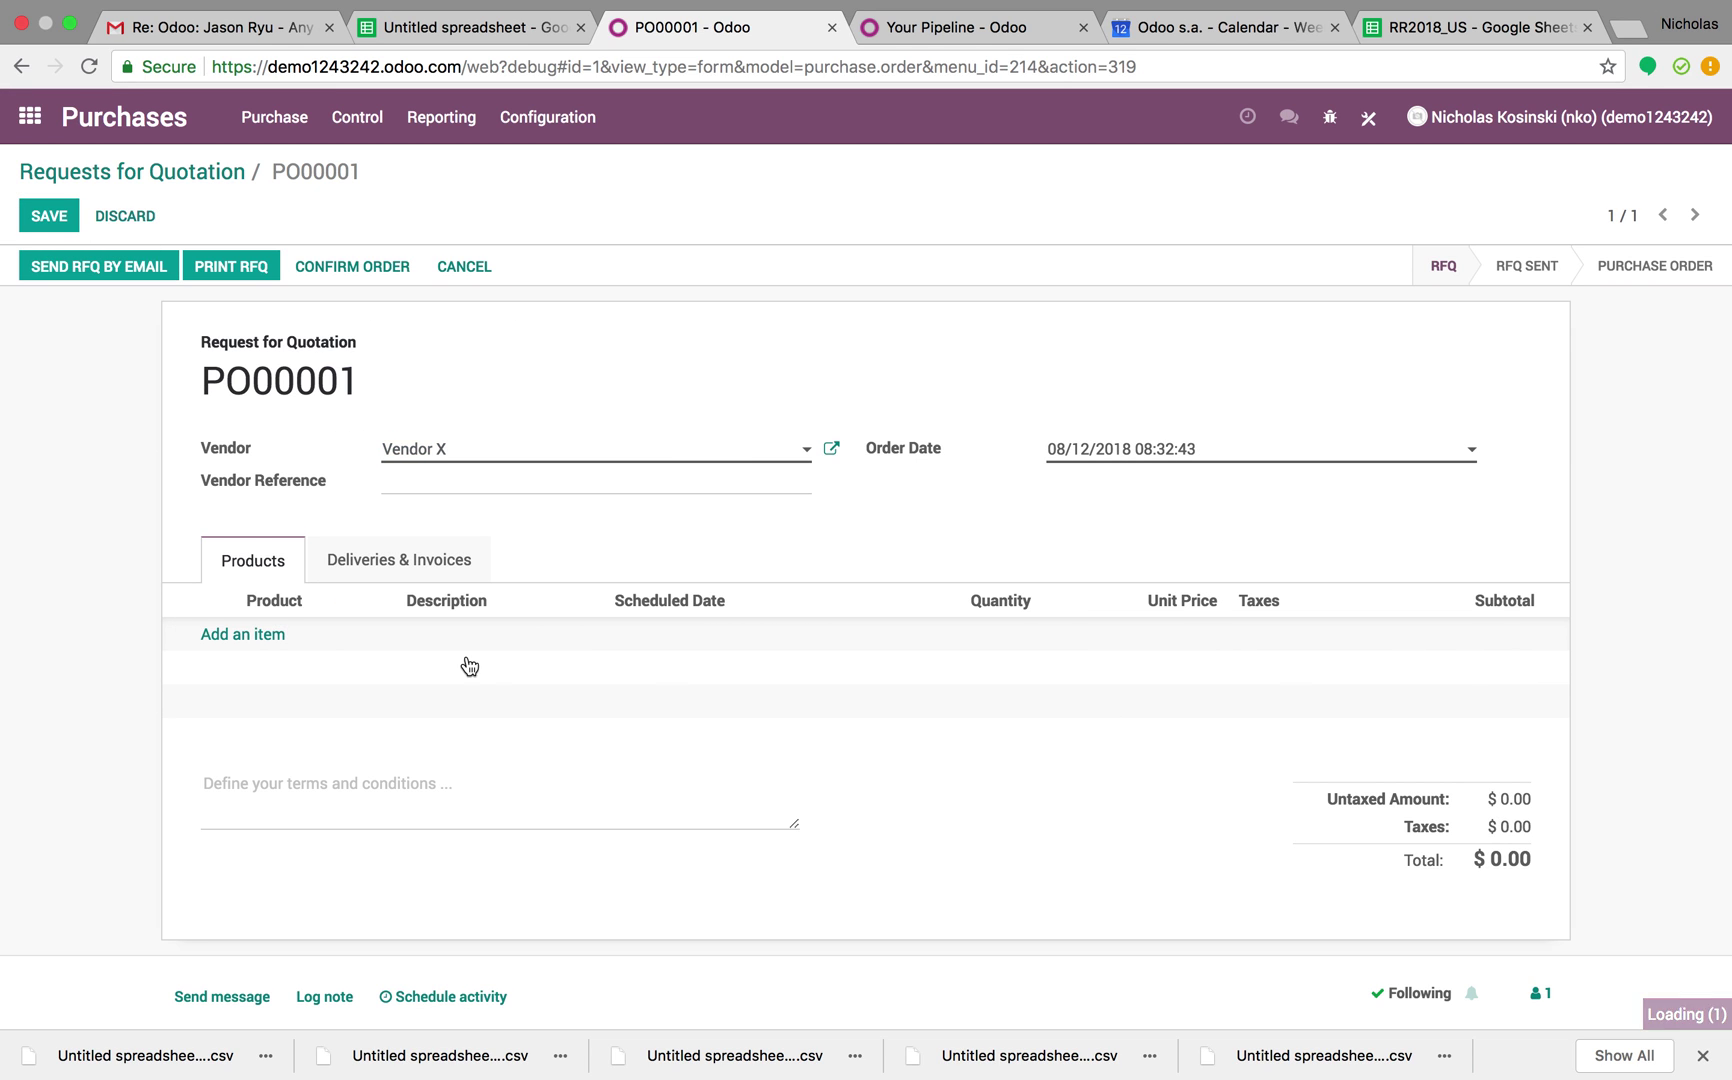
{"action": "left_click", "coordinate": [240, 636]}
{"action": "left_click", "coordinate": [378, 648]}
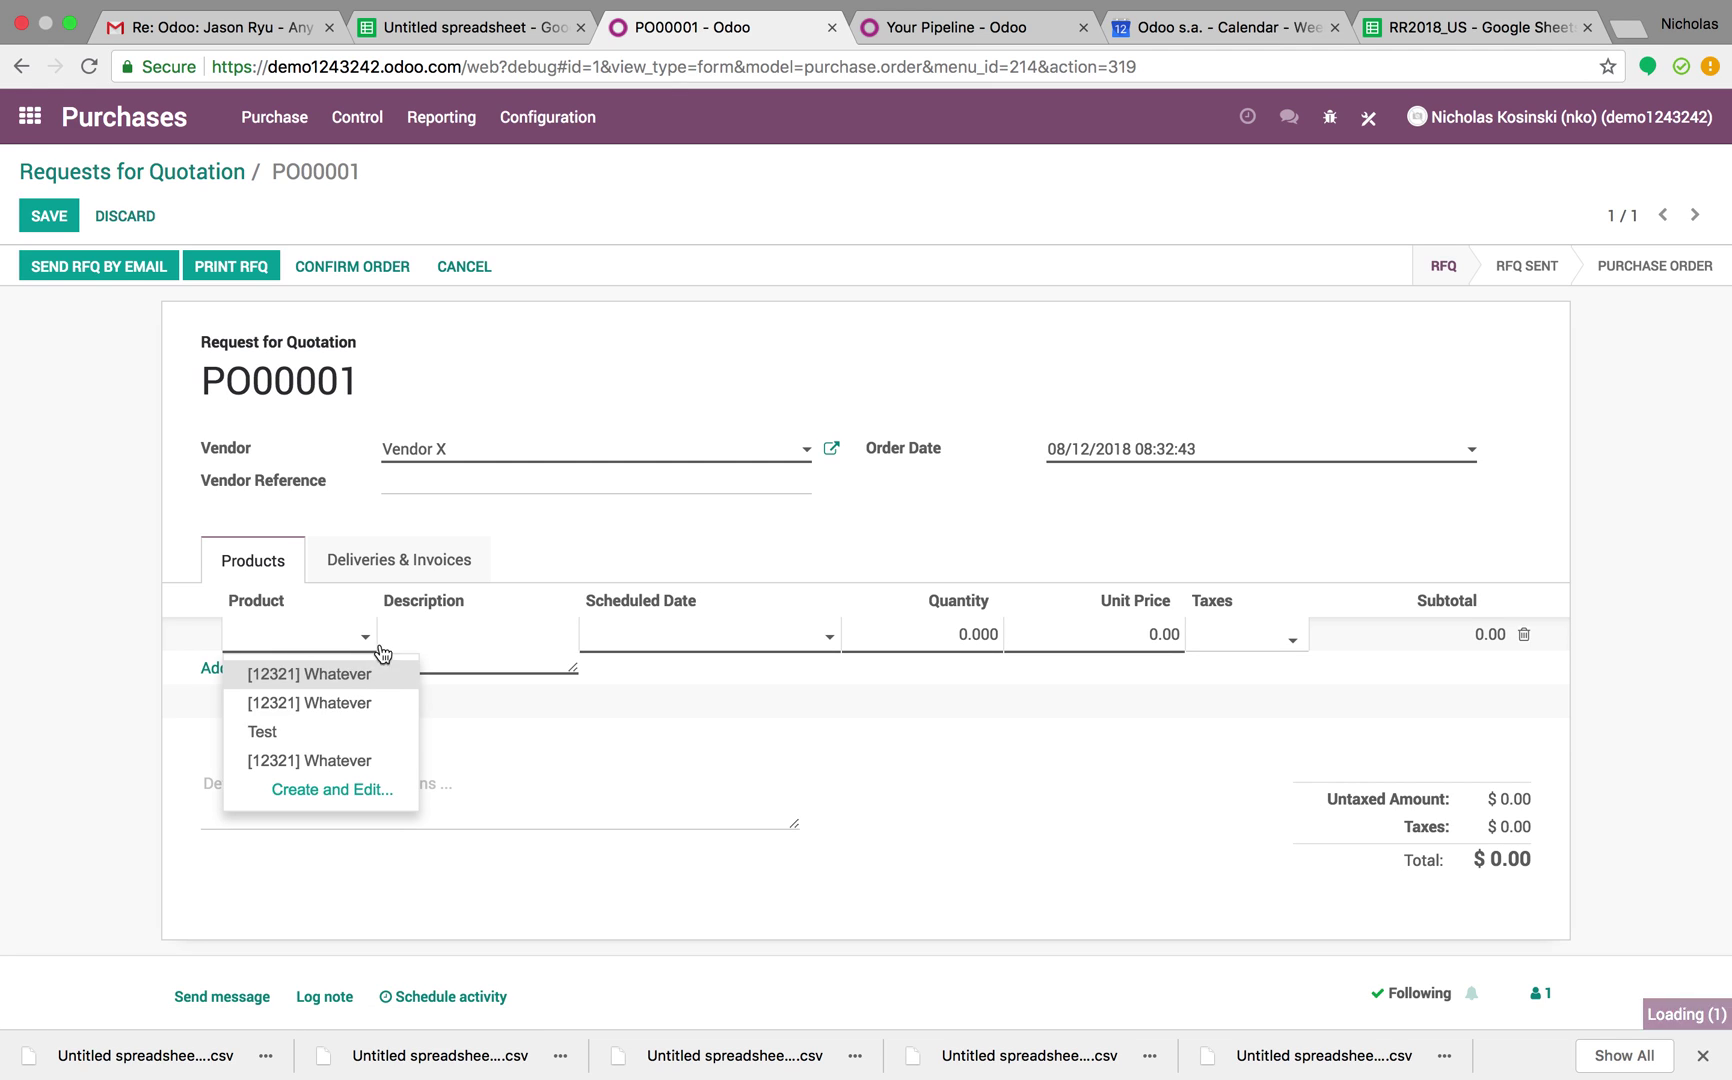
{"action": "left_click", "coordinate": [387, 702]}
{"action": "left_click", "coordinate": [55, 217]}
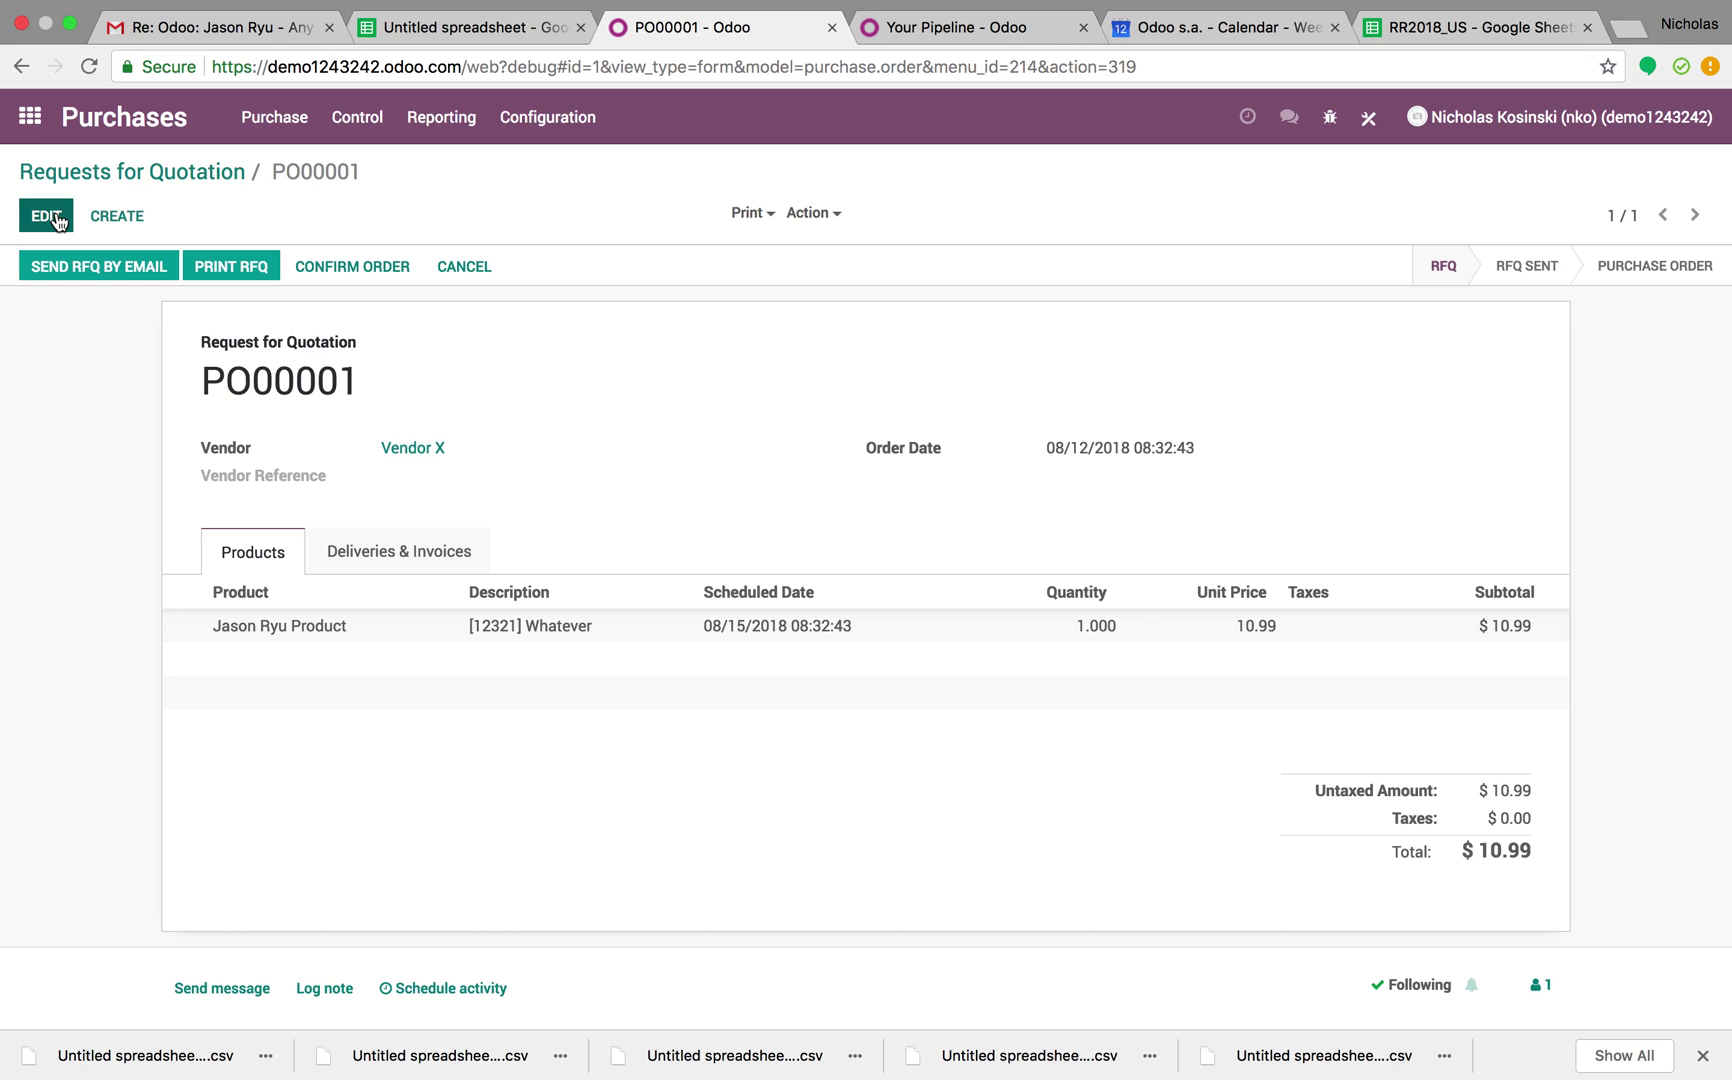
Print PO00001 as a Request for Quotation PDF and cancel the e-mail draft
{"action": "left_click", "coordinate": [101, 250]}
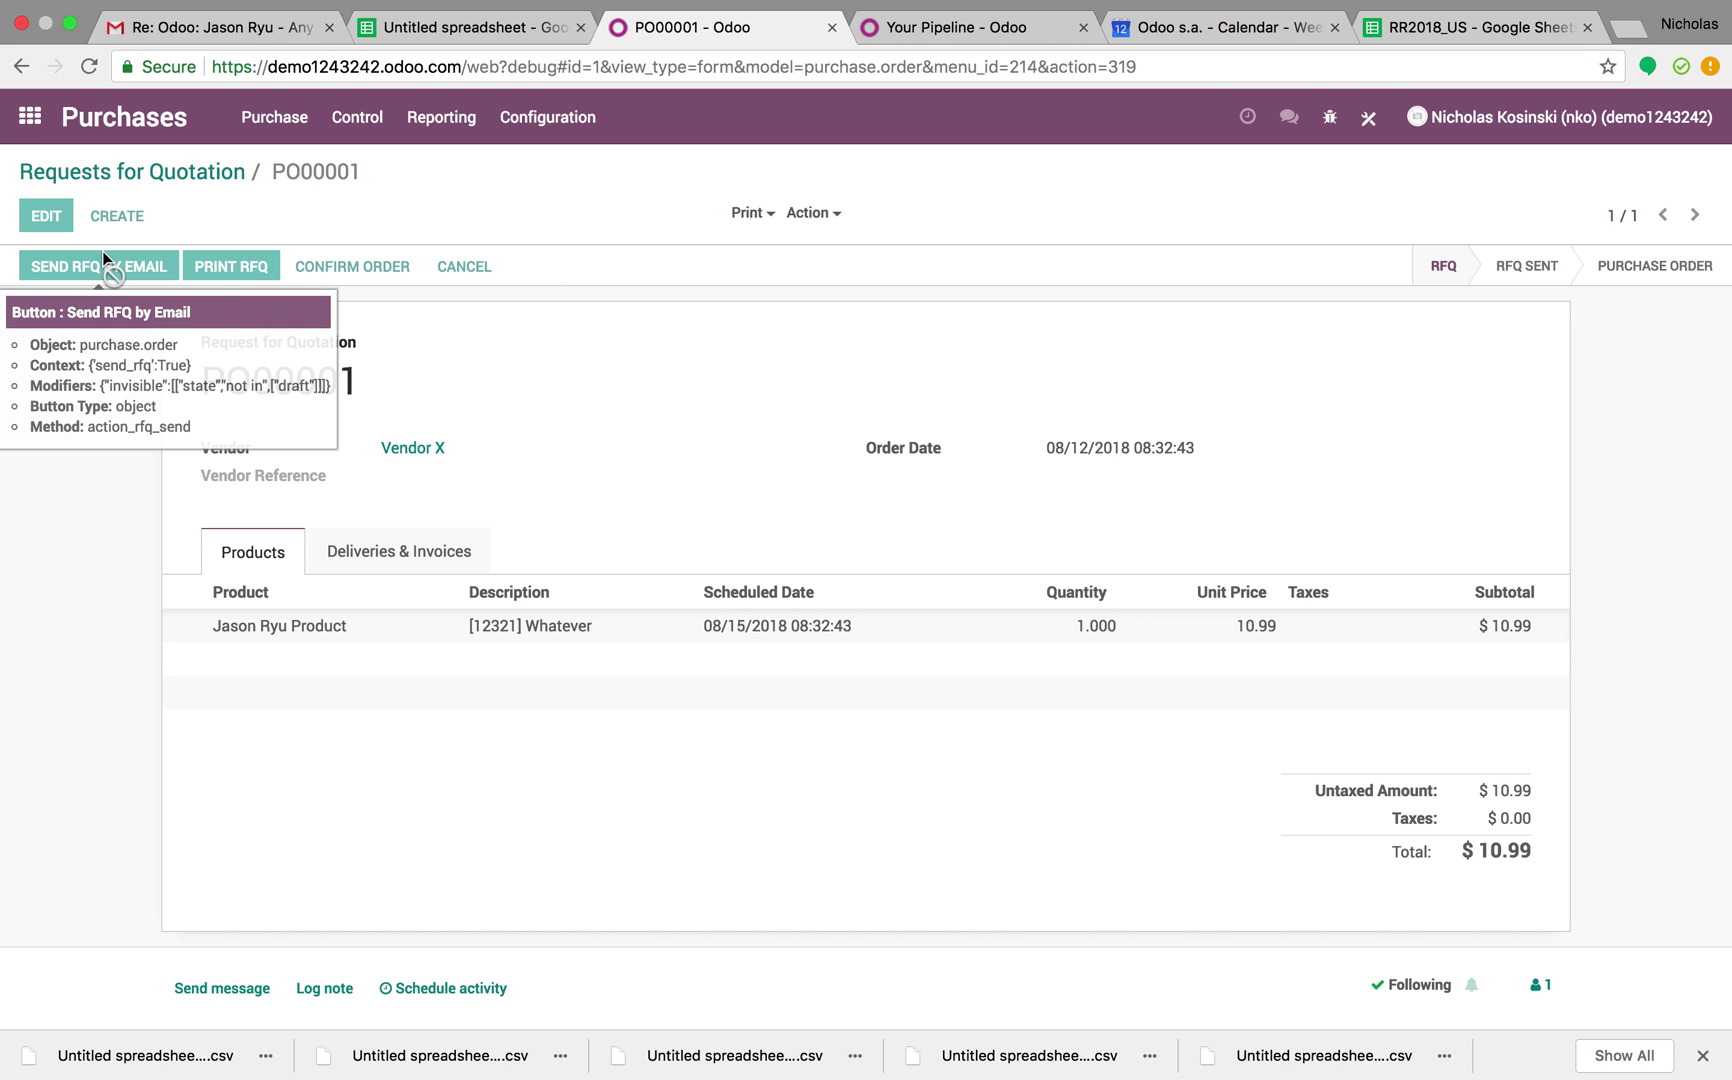
{"action": "left_click", "coordinate": [750, 213]}
{"action": "left_click", "coordinate": [771, 243]}
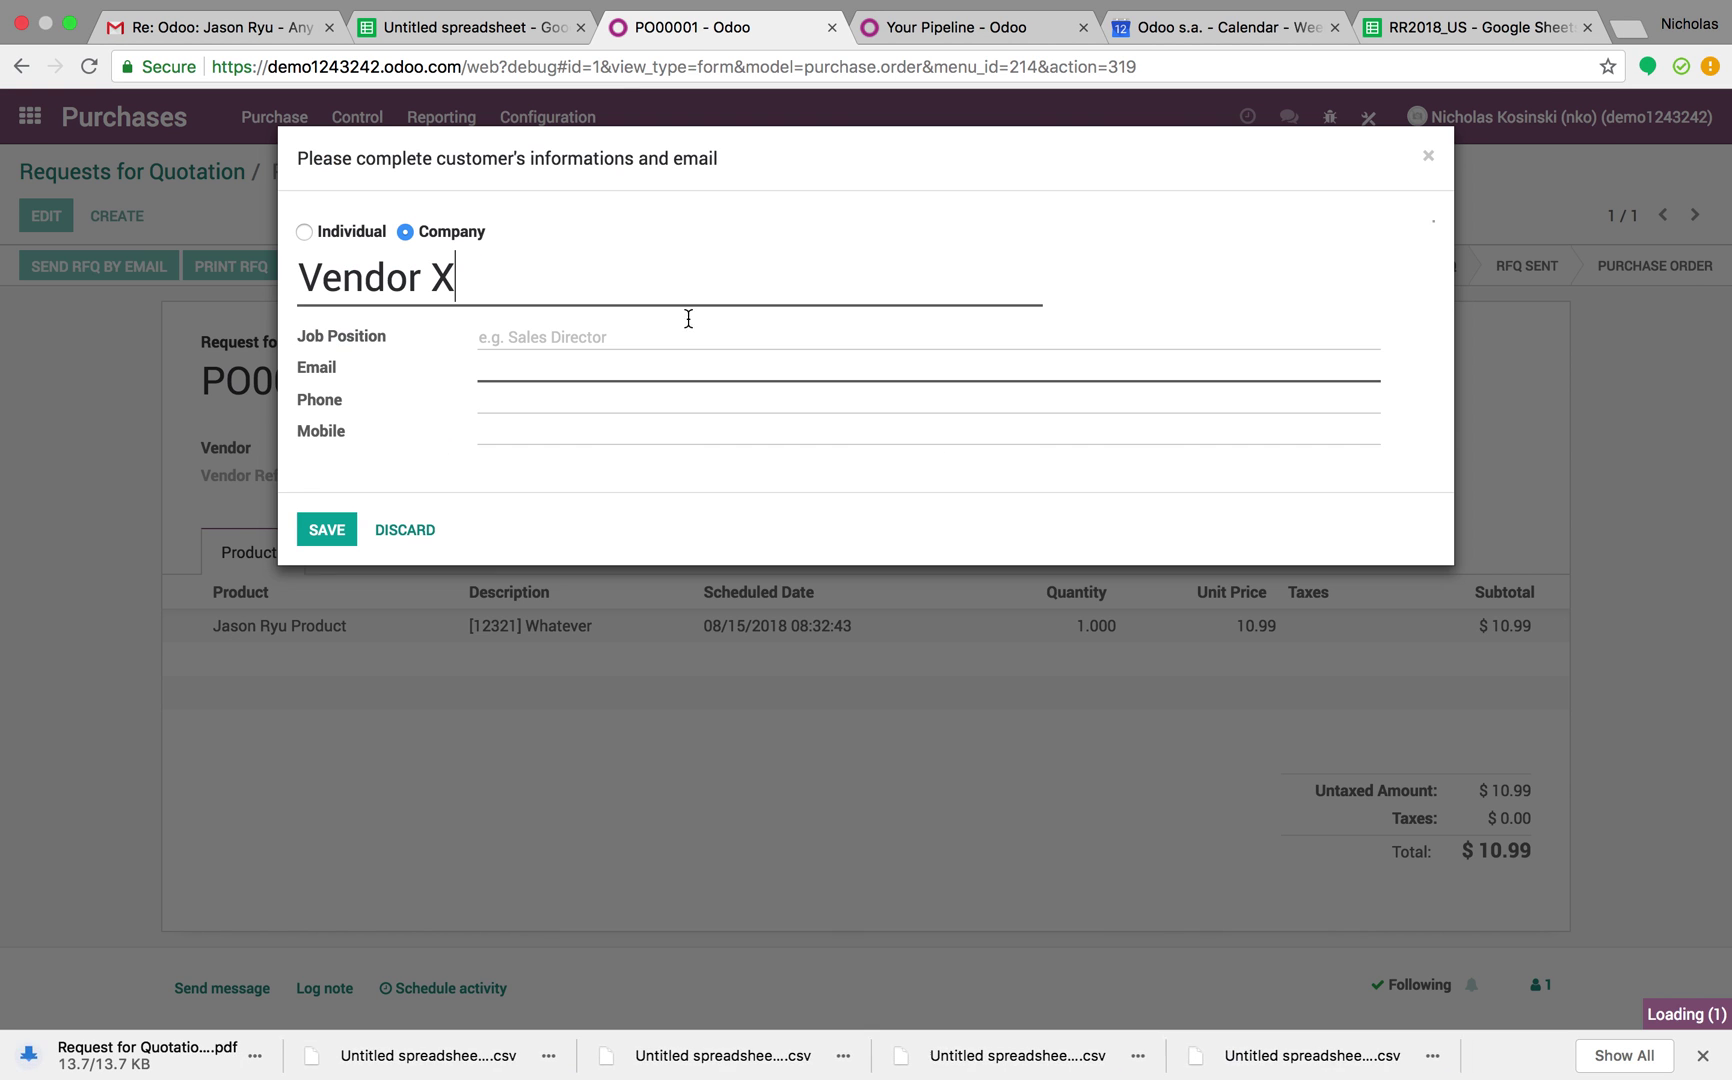
{"action": "left_click", "coordinate": [408, 555]}
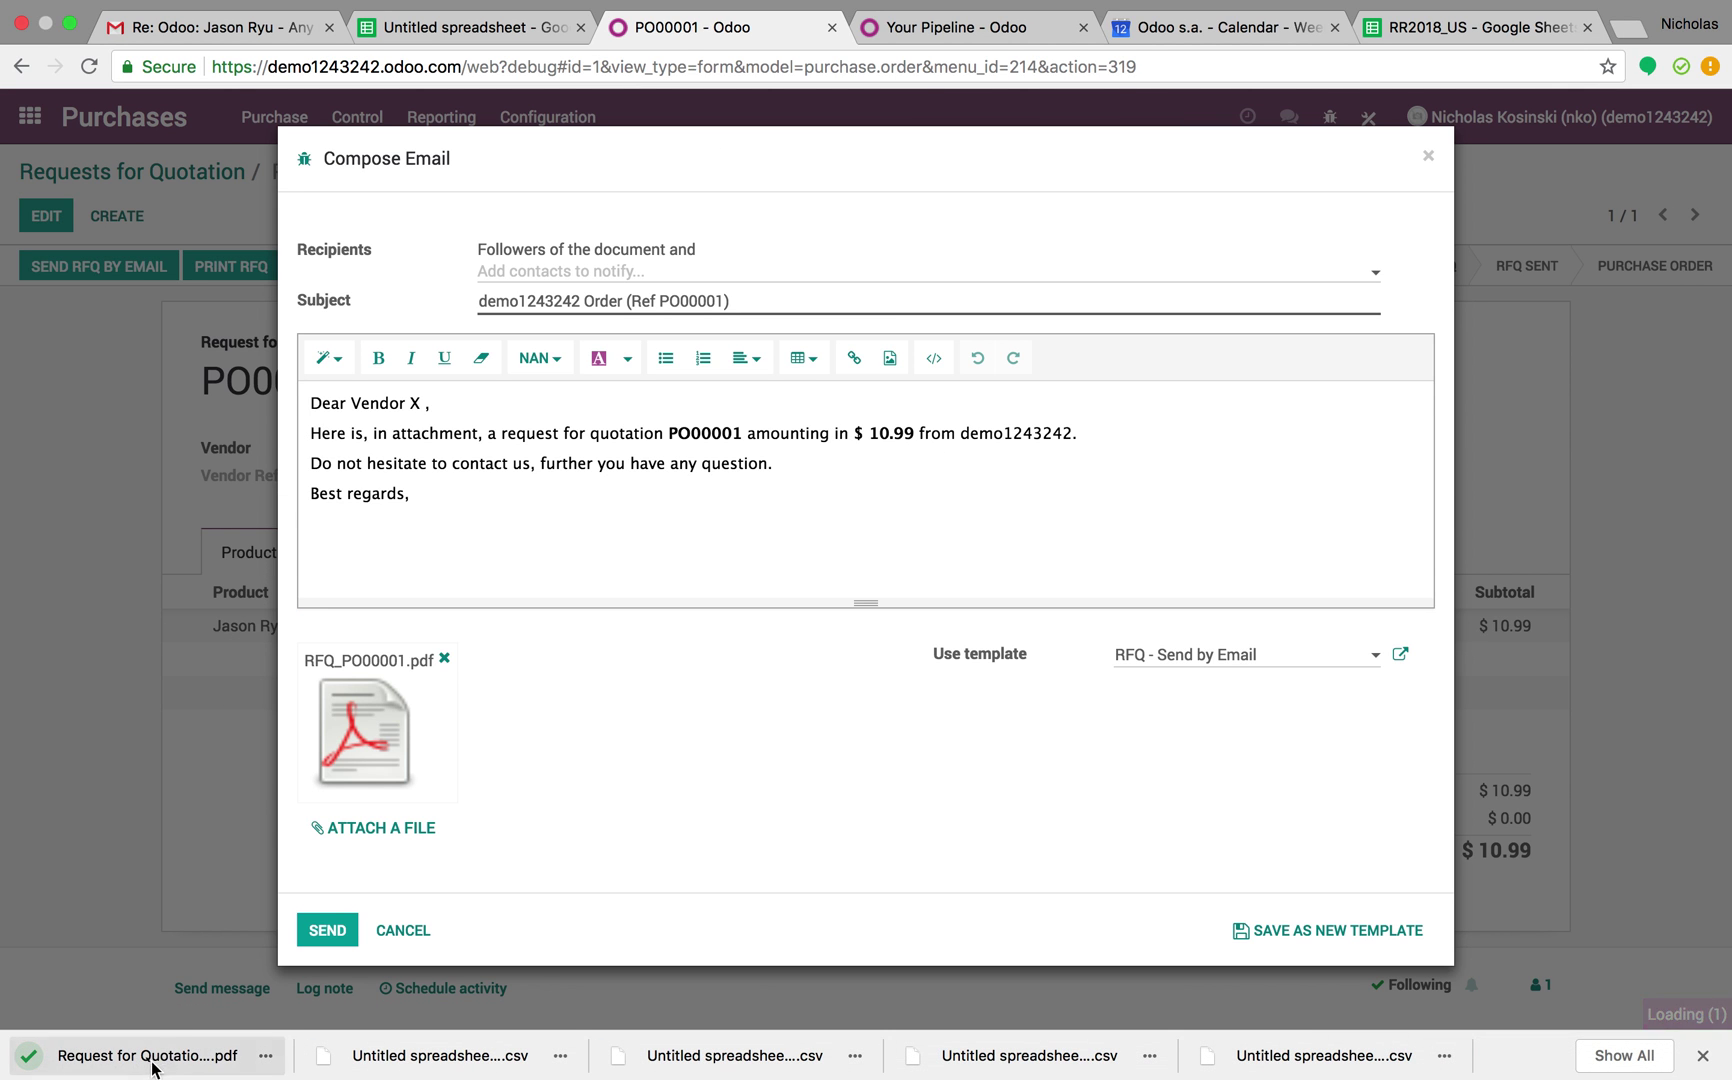
{"action": "left_click", "coordinate": [400, 933]}
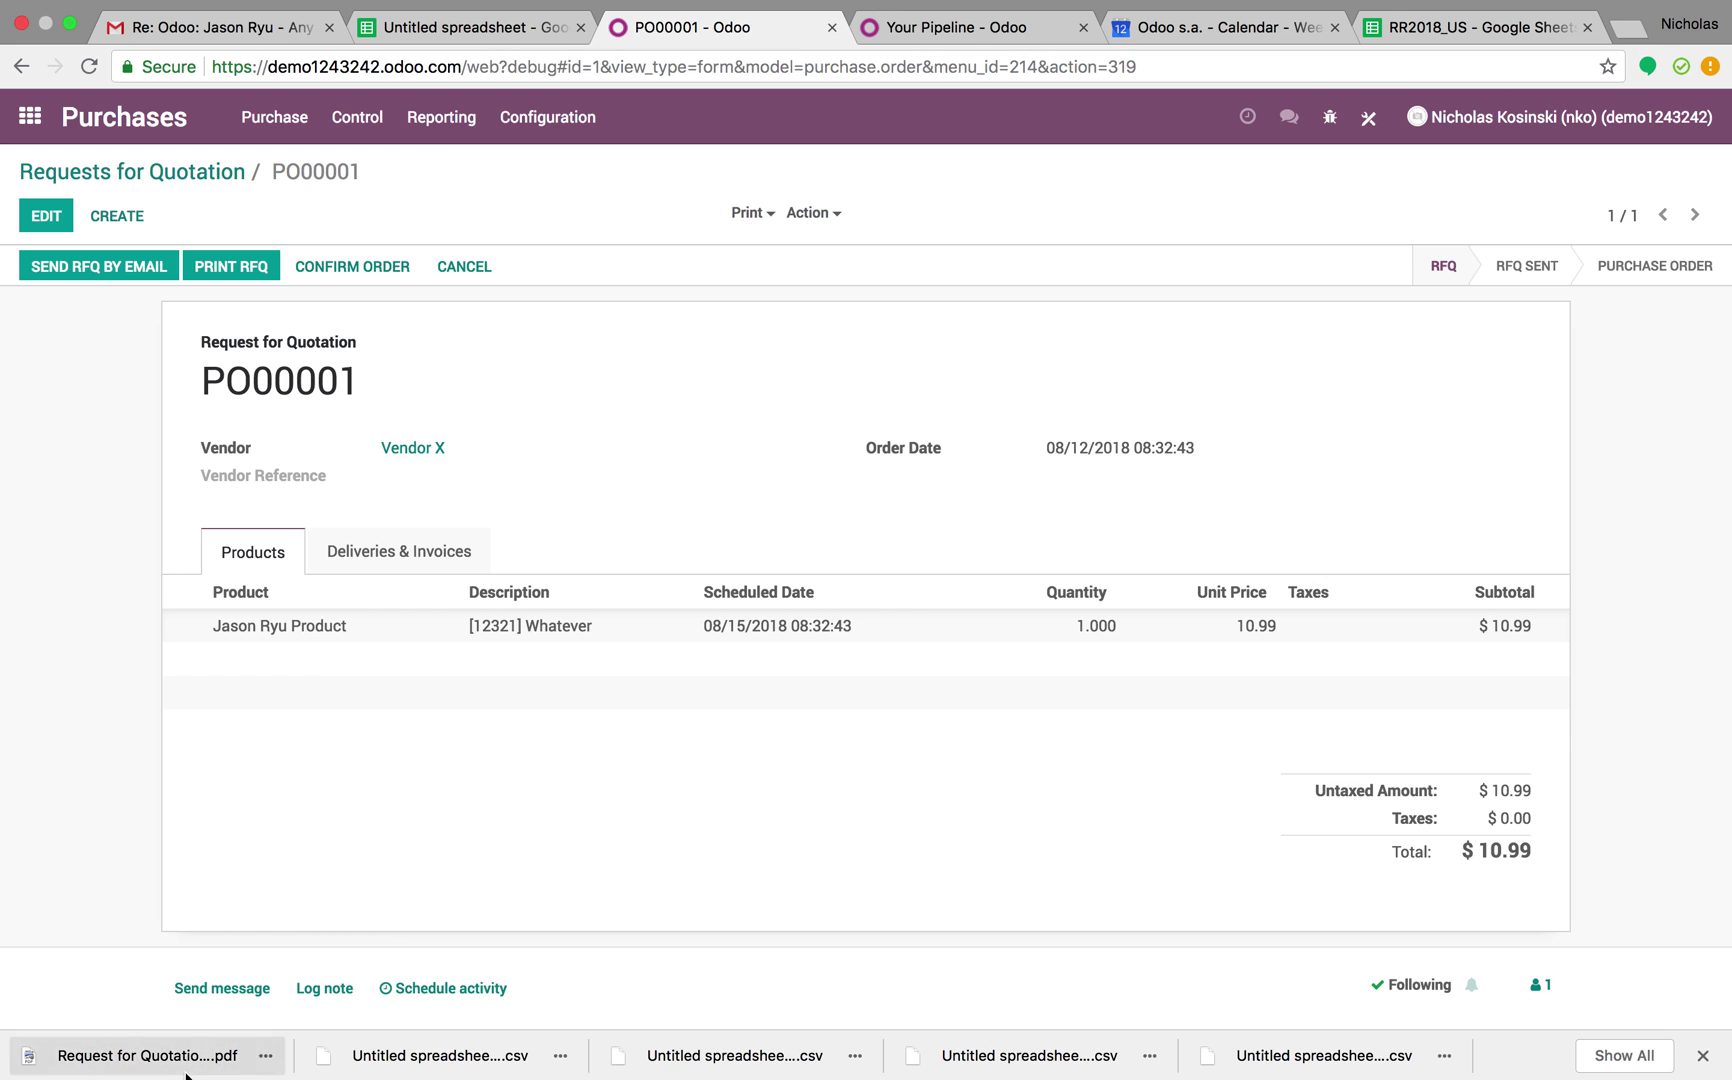
{"action": "left_click", "coordinate": [150, 1057]}
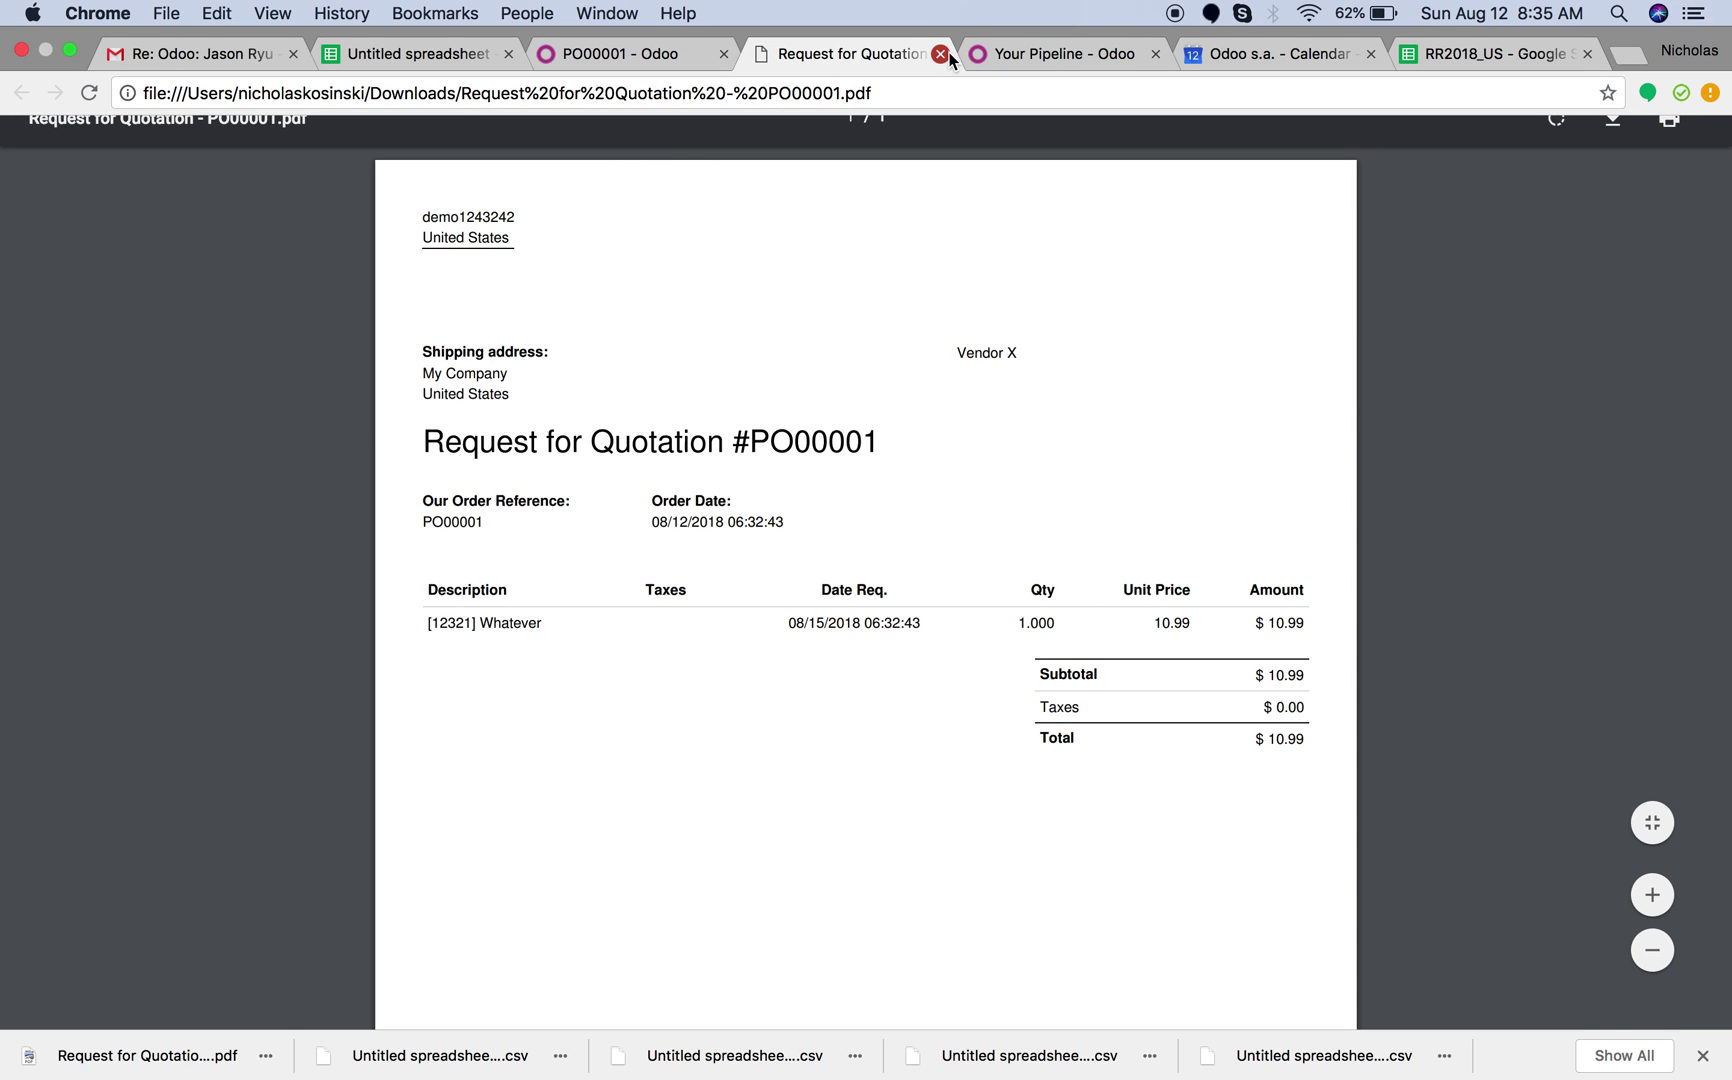
{"action": "left_click", "coordinate": [945, 53]}
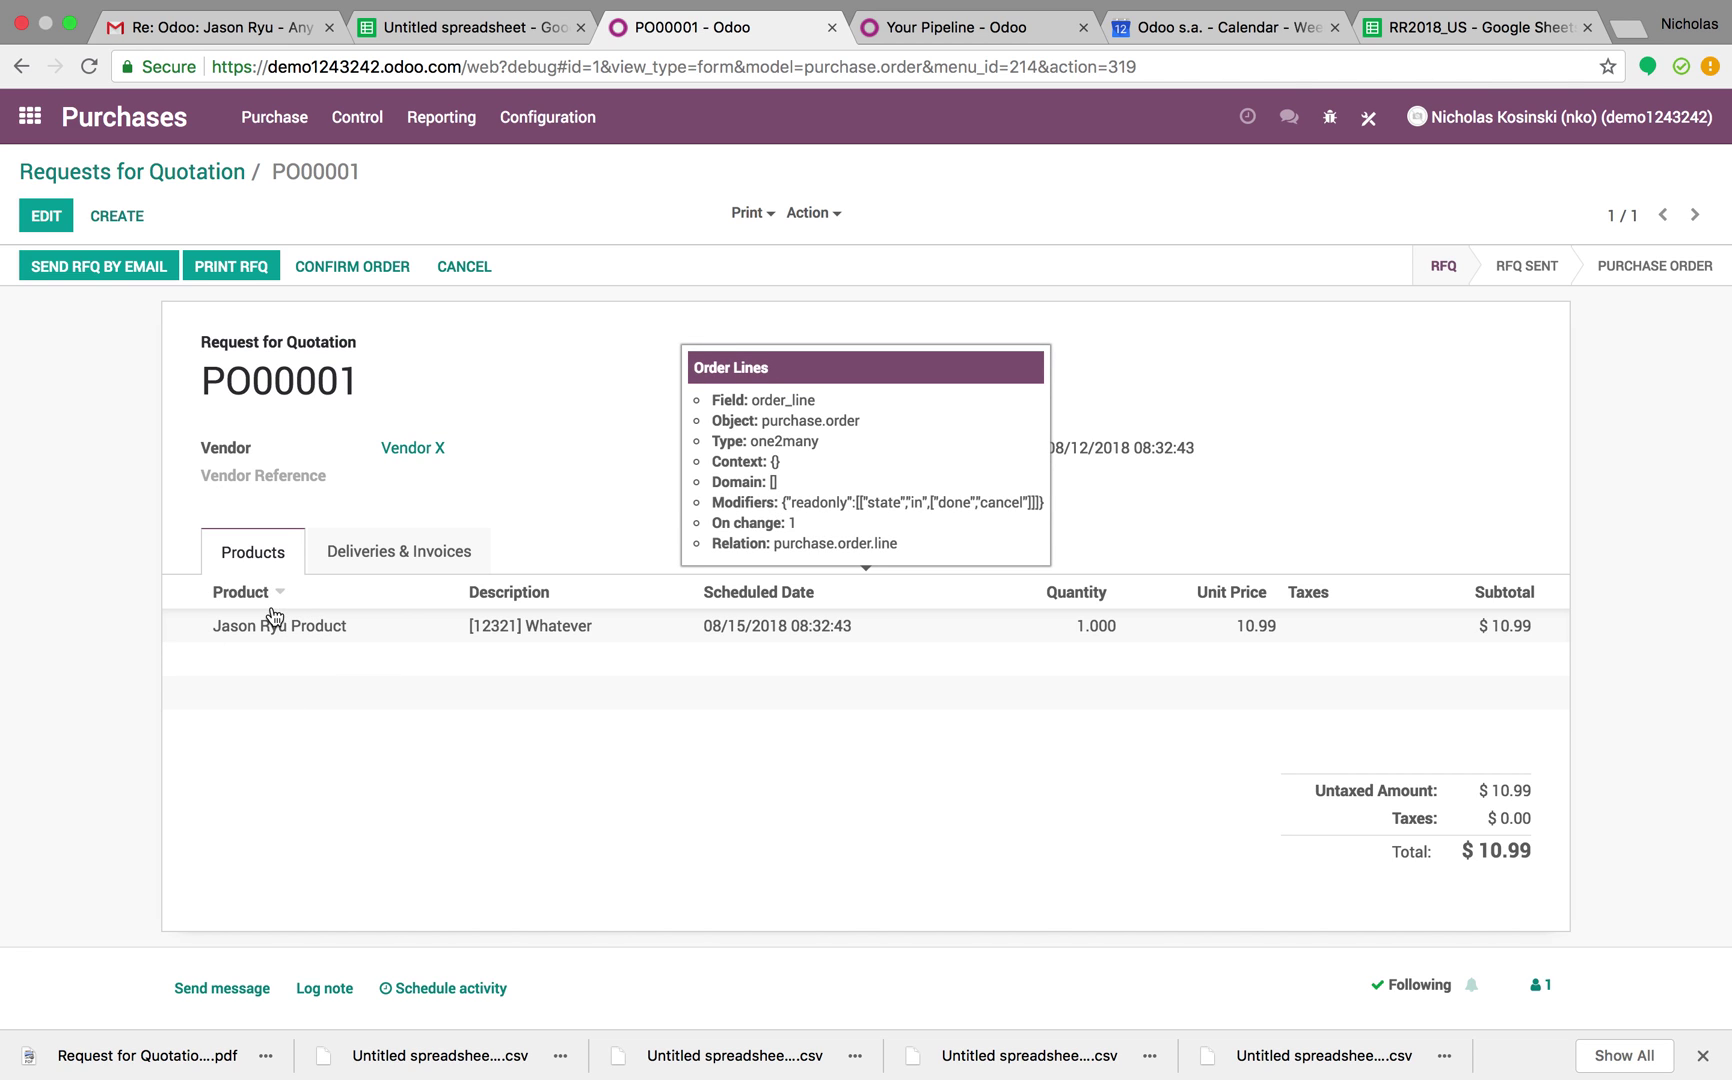
Search the Odoo menus for 'order', then go back to the home apps menu
{"action": "left_click", "coordinate": [30, 116]}
{"action": "type", "text": "order"}
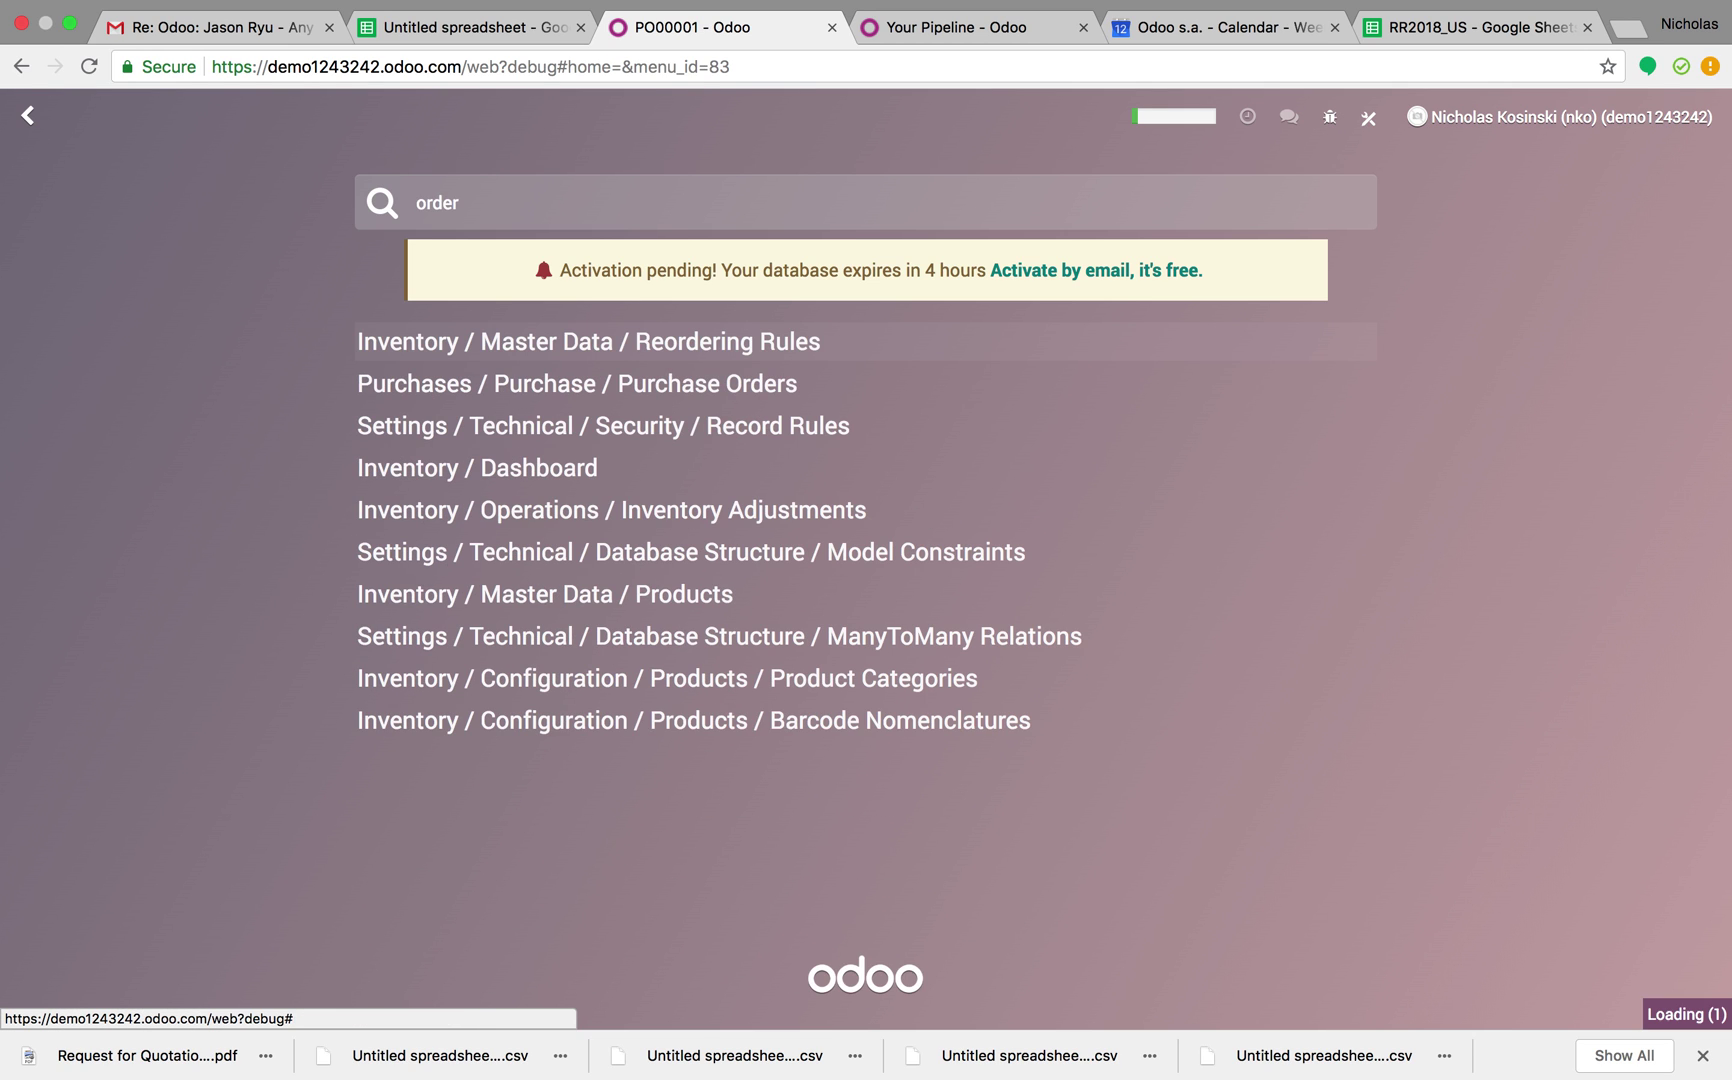
{"action": "left_click", "coordinate": [30, 116]}
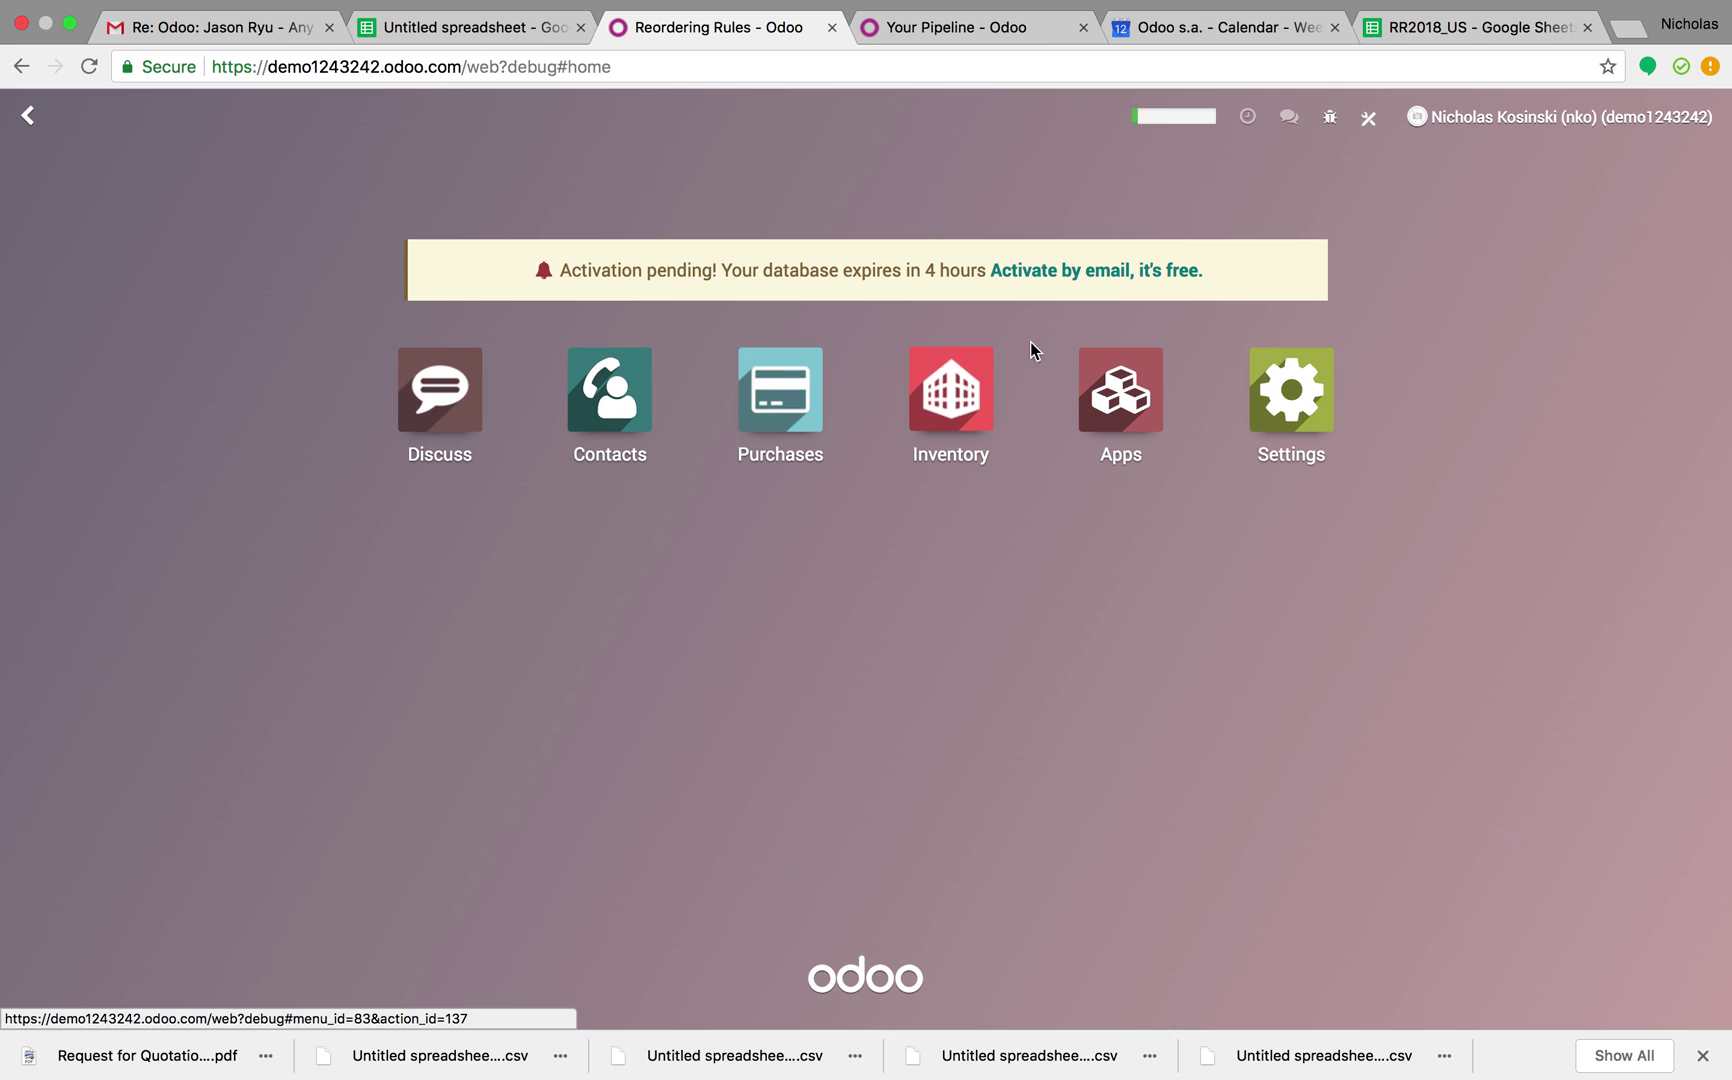